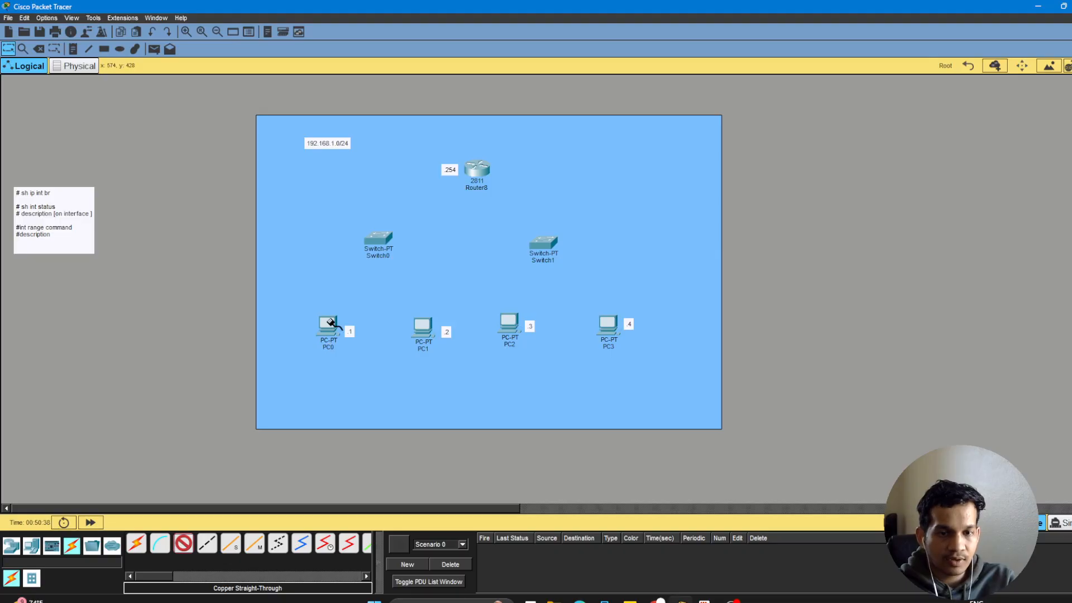
Connect PC0's FastEthernet0 to Switch0's FastEthernet0/1 with a copper straight-through cable.
left_click(330, 324)
left_click(360, 361)
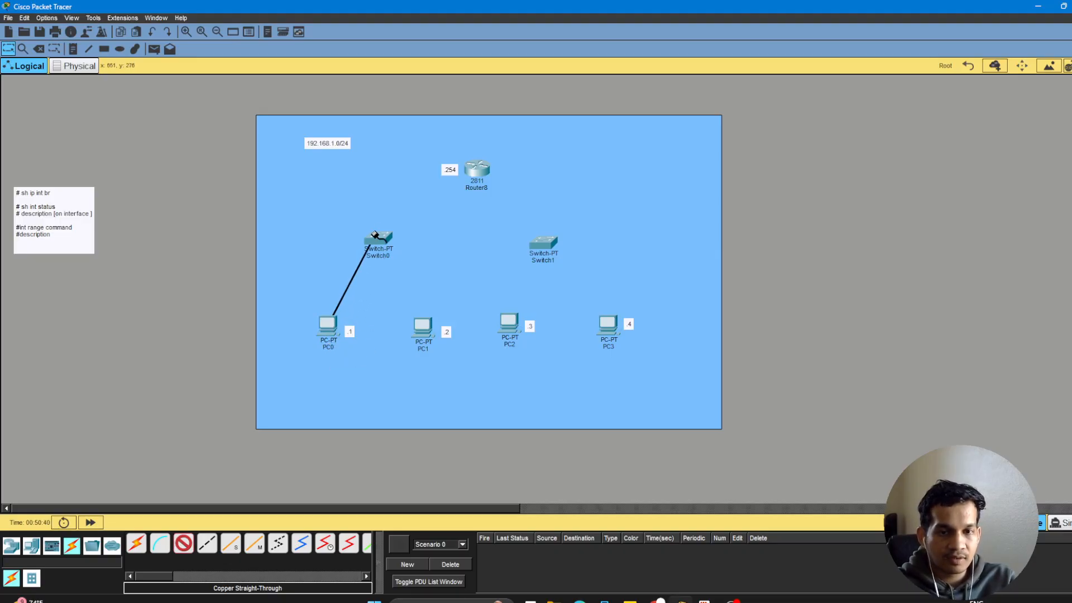
left_click(382, 237)
left_click(419, 257)
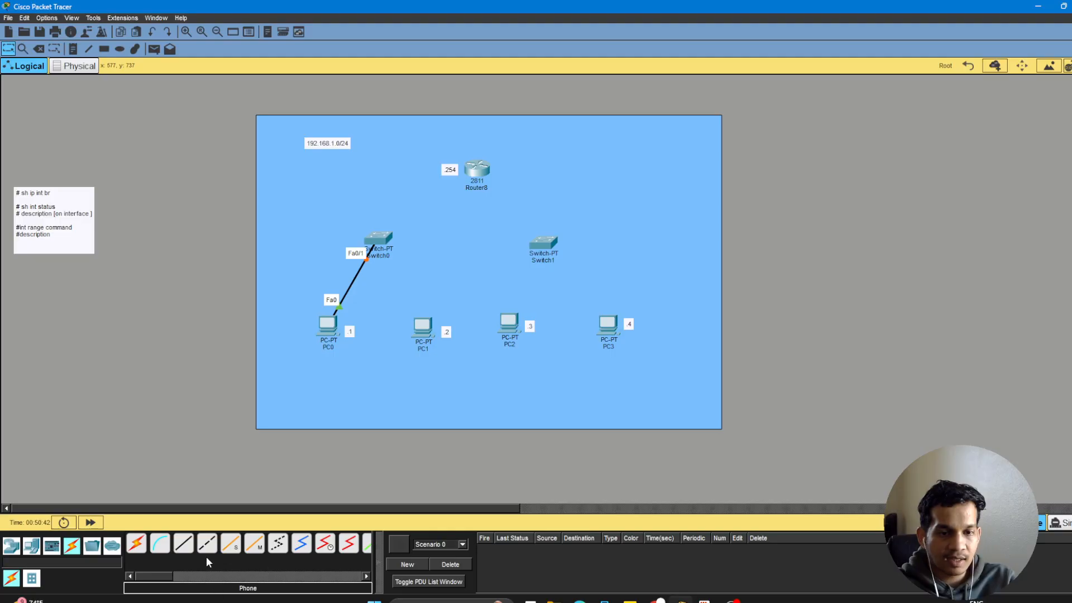
Connect PC1's FastEthernet0 to Switch0's FastEthernet1/1 with a copper straight-through cable.
left_click(183, 543)
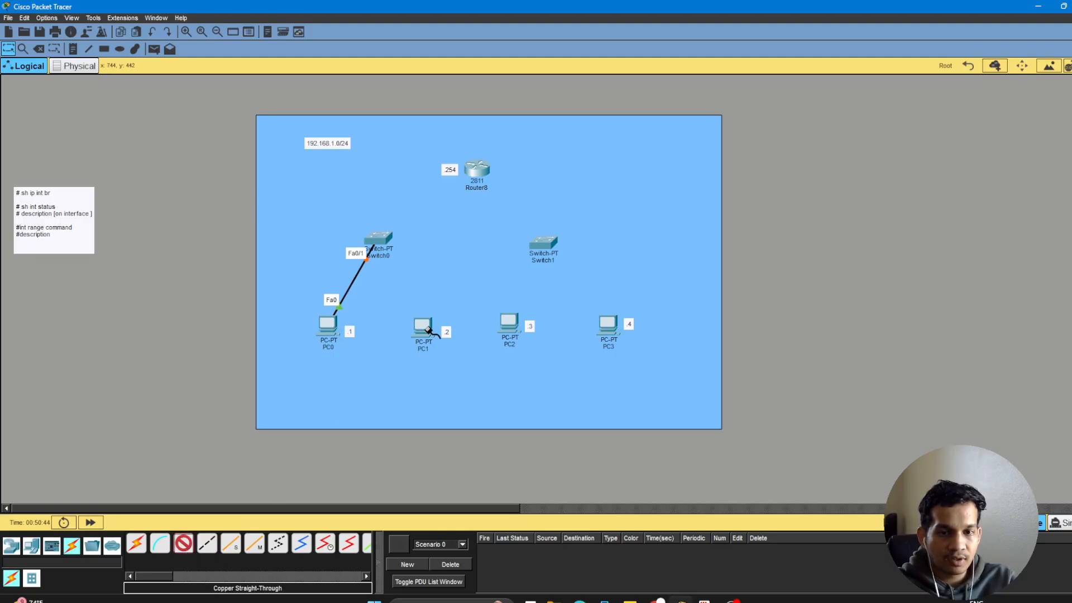
left_click(428, 330)
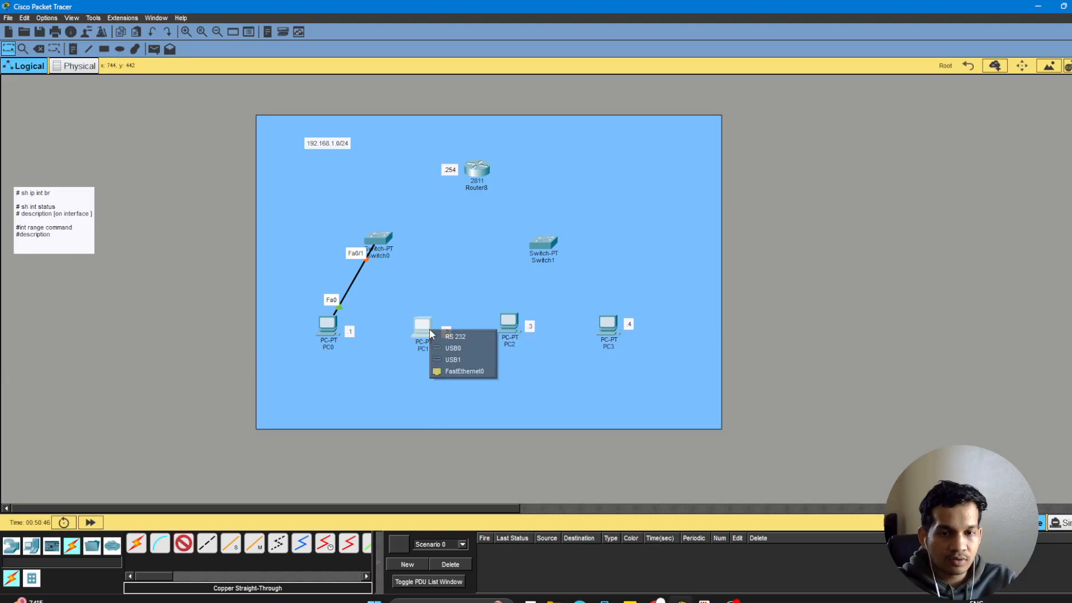
left_click(452, 371)
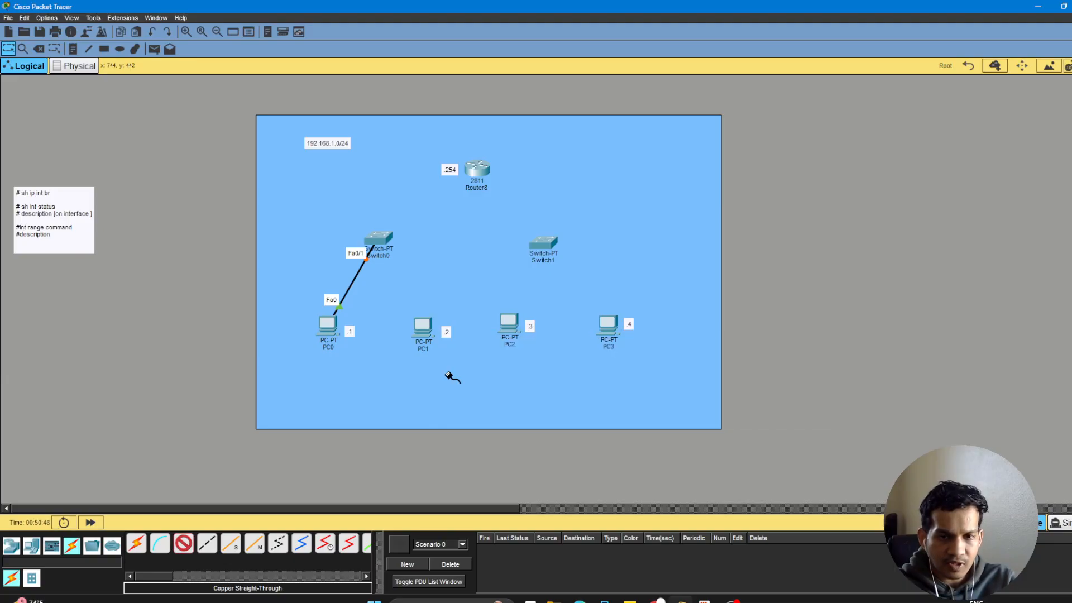
left_click(381, 242)
left_click(422, 257)
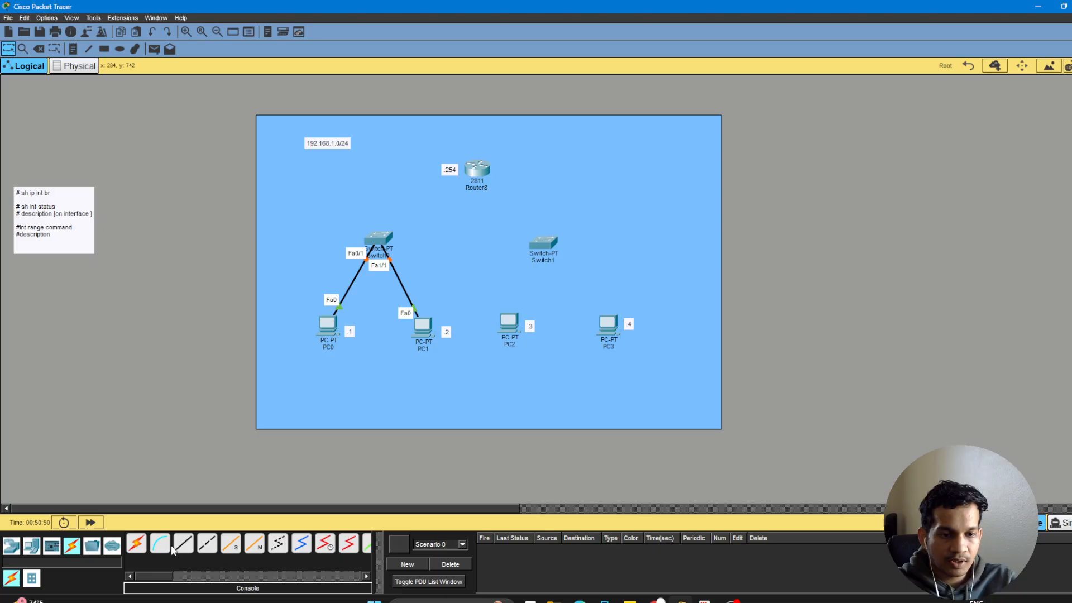
Connect PC2's FastEthernet0 to Switch1's FastEthernet0/1 with a copper straight-through cable.
left_click(507, 320)
left_click(533, 359)
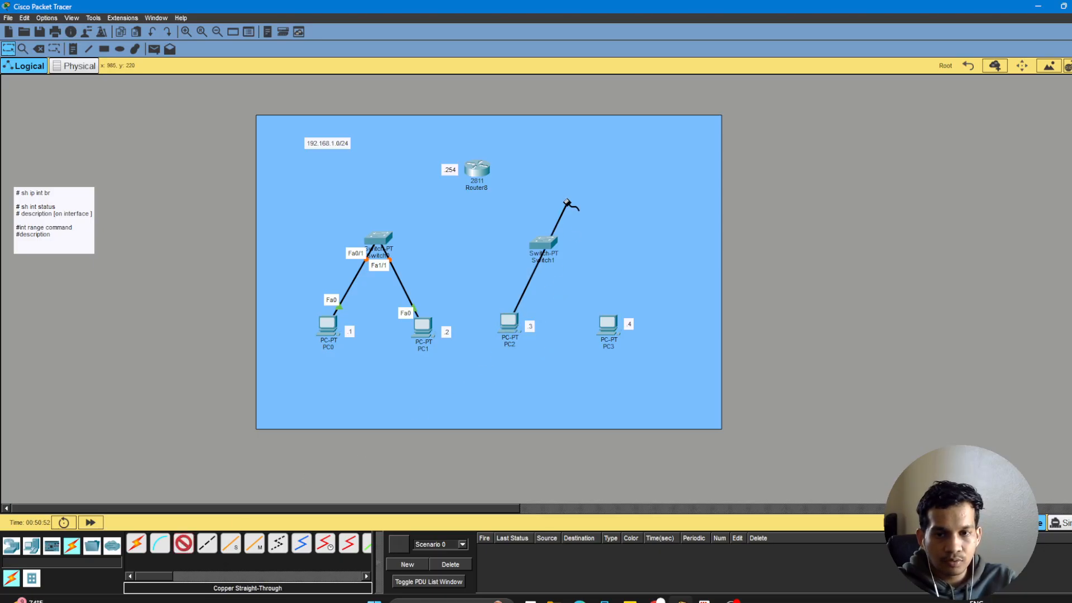
left_click(545, 244)
left_click(568, 263)
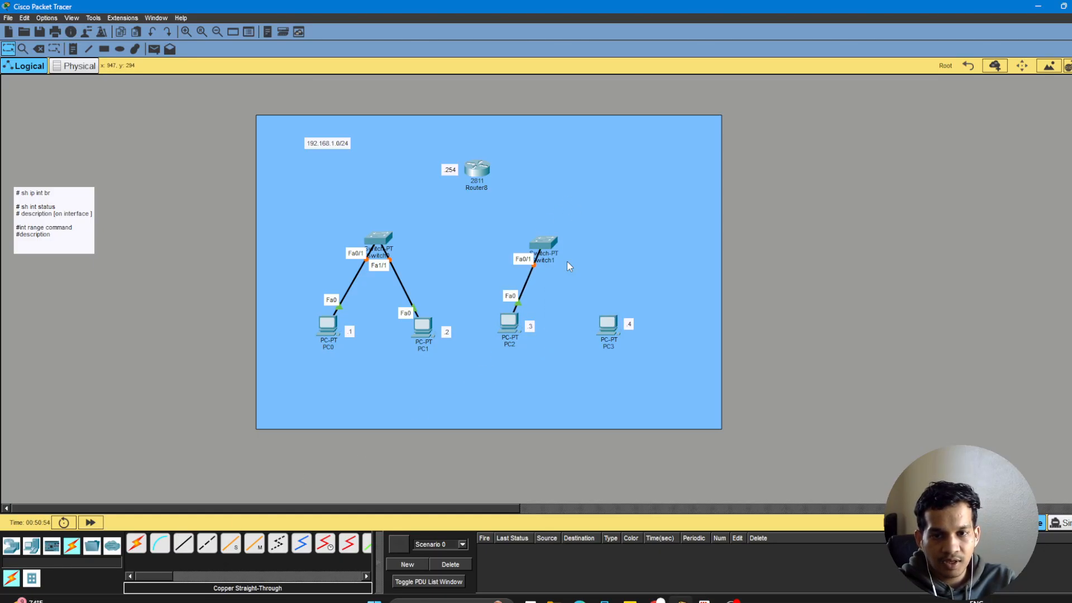
Connect PC3's FastEthernet0 to Switch1's FastEthernet1/1 with a copper straight-through cable.
left_click(187, 546)
left_click(617, 328)
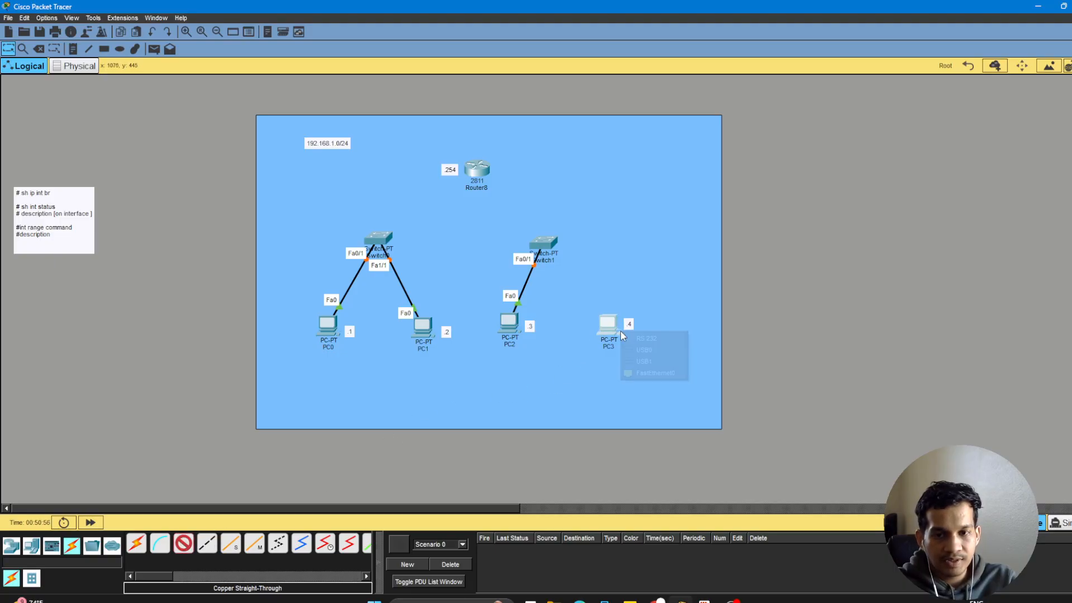
left_click(640, 366)
left_click(544, 244)
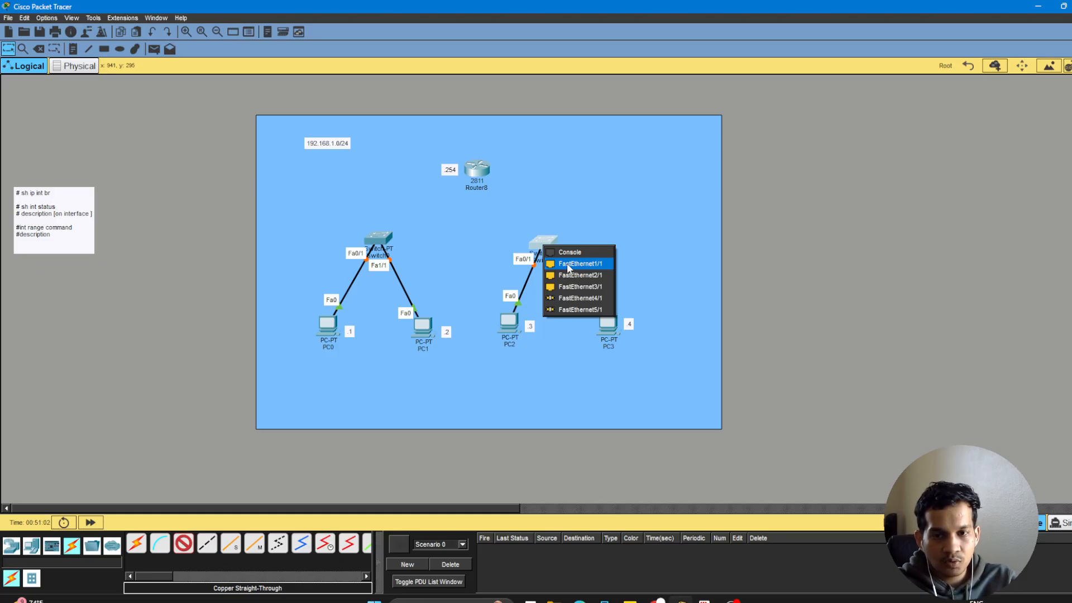
left_click(569, 265)
Link Switch0's FastEthernet2/1 to Switch1's FastEthernet2/1 with a copper straight-through cable.
left_click(187, 549)
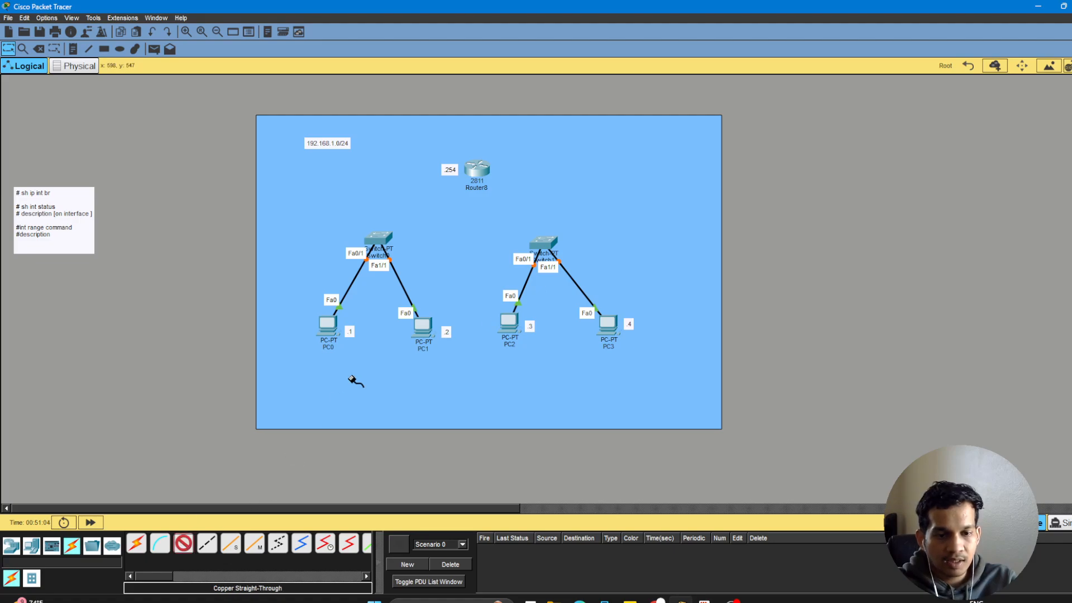
left_click(385, 240)
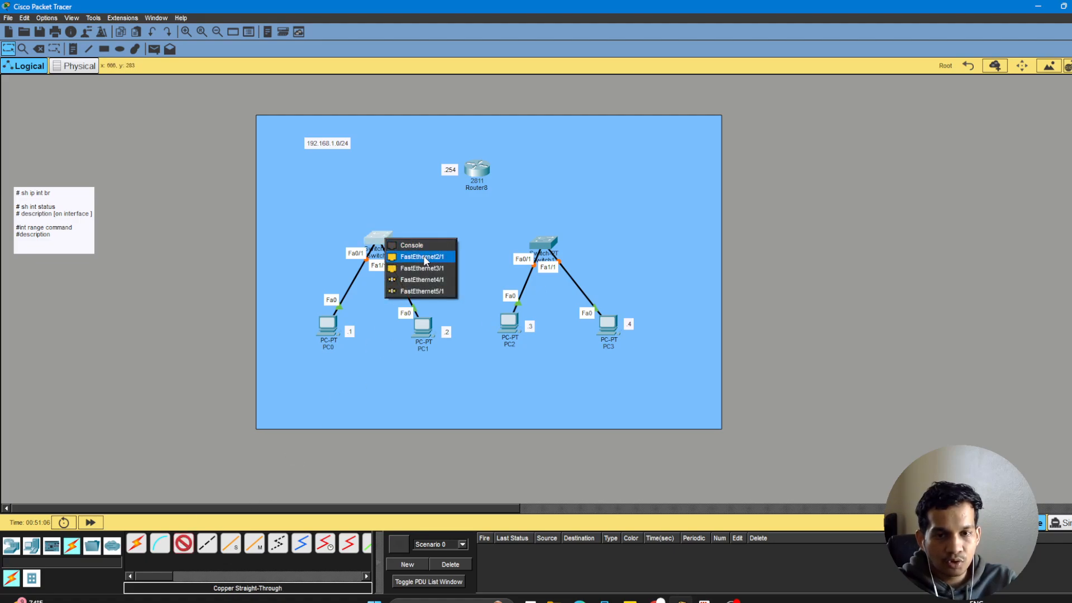
left_click(420, 256)
left_click(542, 242)
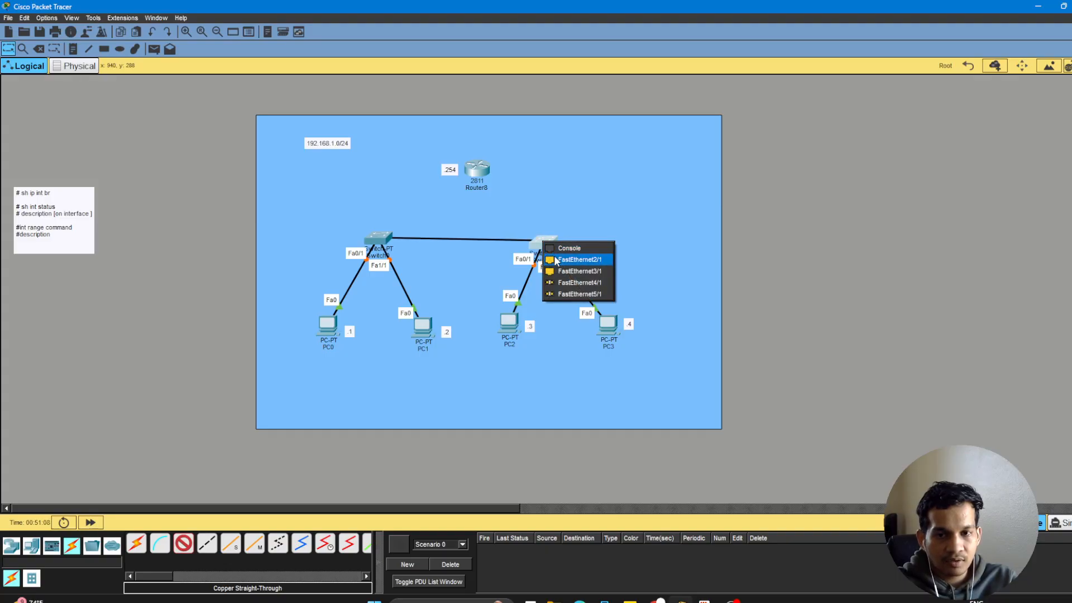
left_click(564, 260)
Connect Switch0's FastEthernet3/1 to the 2811 router's FastEthernet0/0 with a copper straight-through cable.
left_click(179, 550)
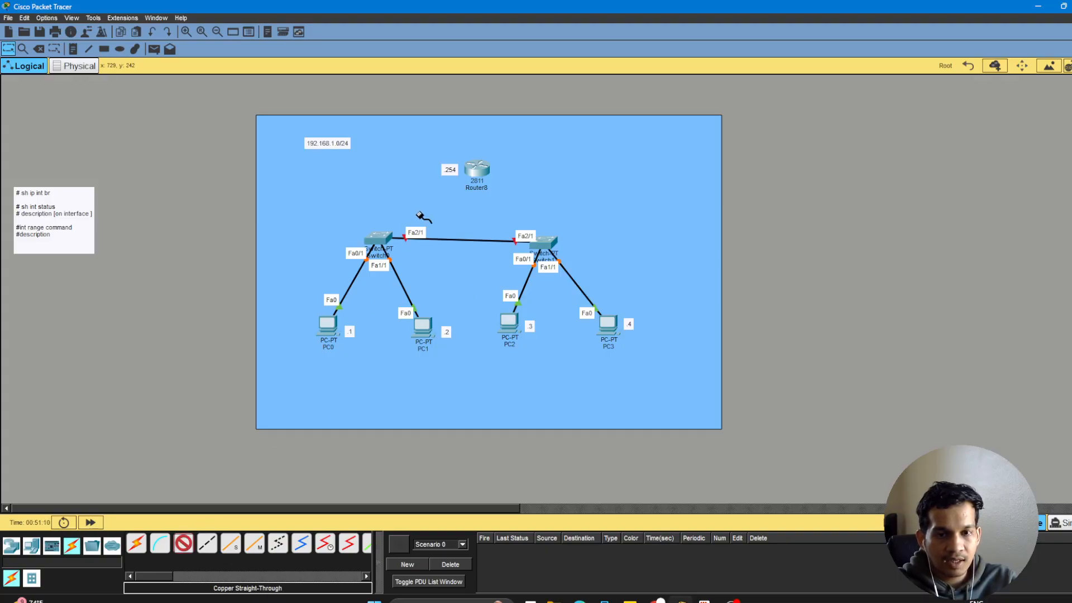
left_click(386, 240)
left_click(402, 258)
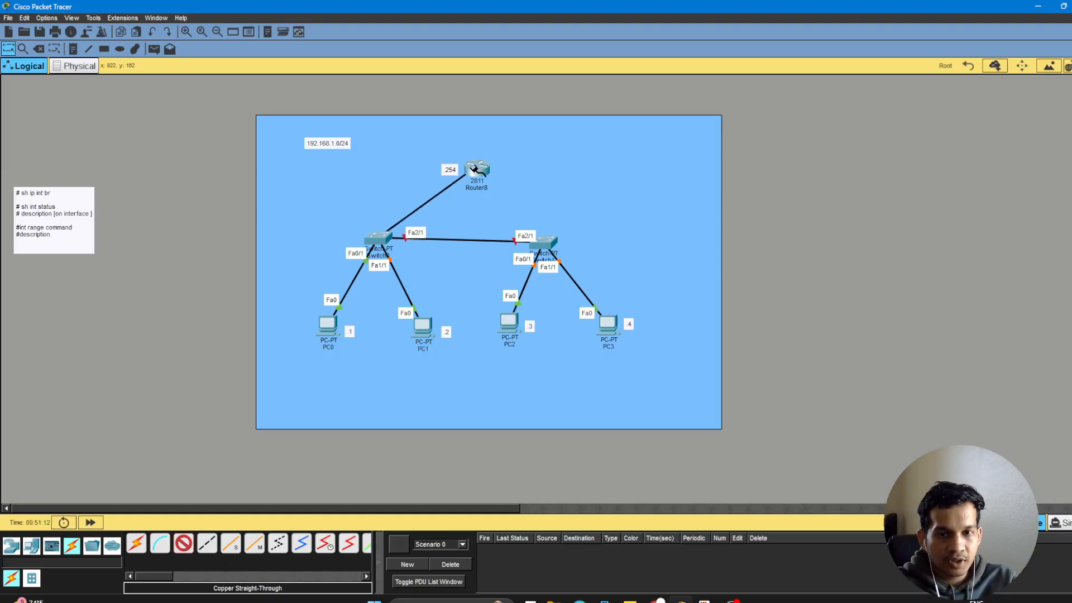
left_click(478, 170)
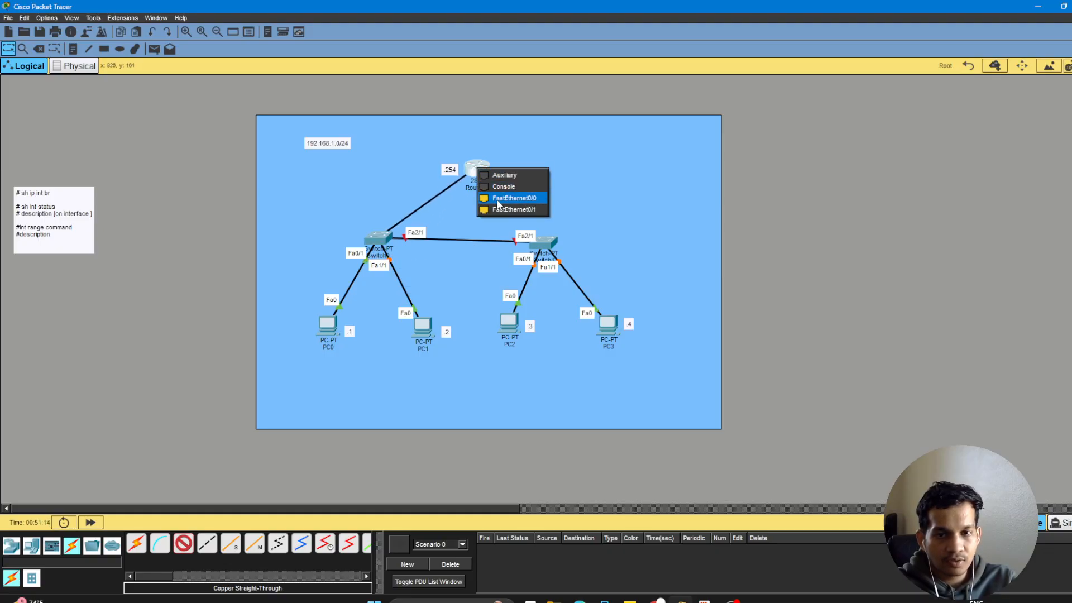
left_click(498, 199)
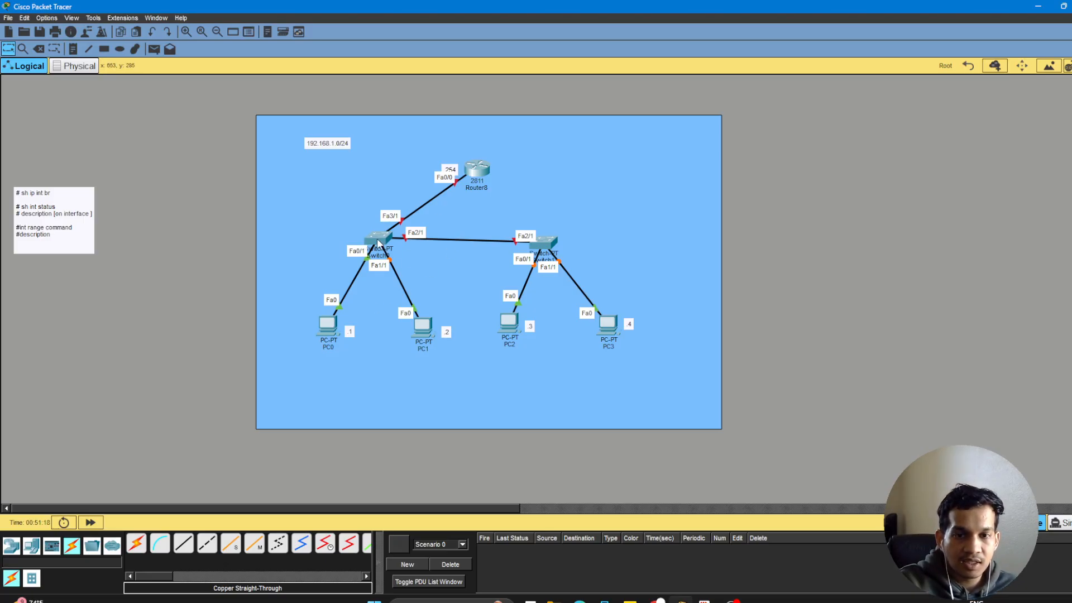
Open PC0's IP configuration and check its IPv4 address and subnet mask.
mouse_move(378, 243)
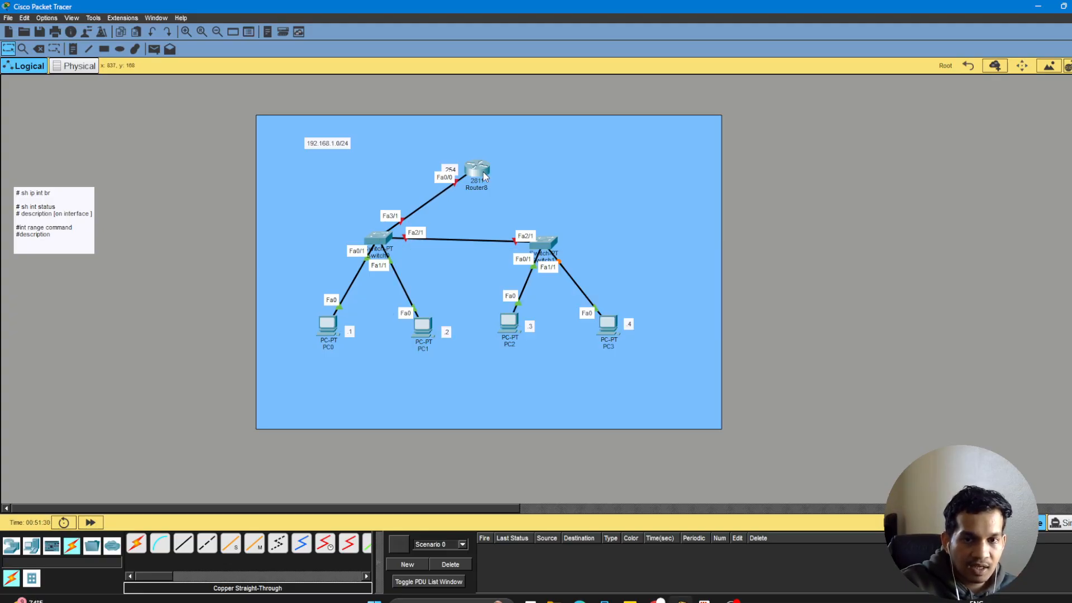
mouse_move(485, 167)
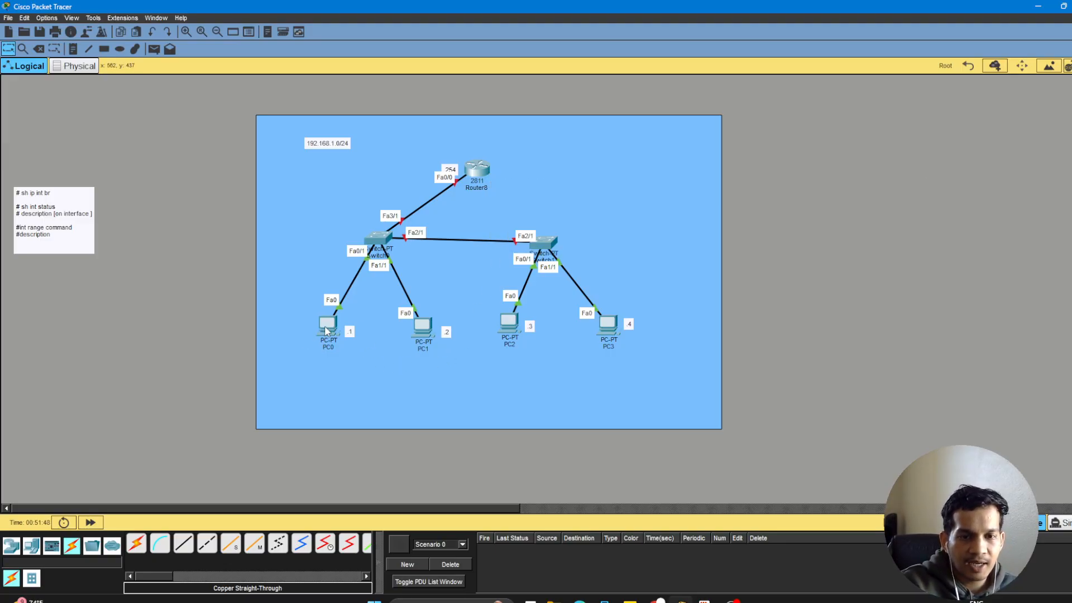
mouse_move(326, 330)
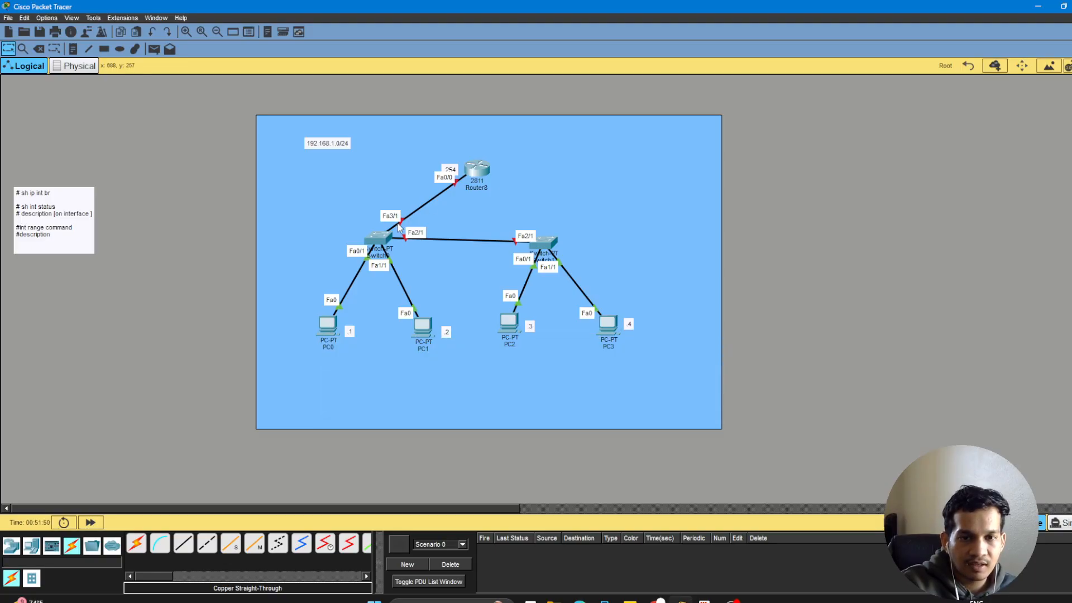
left_click(326, 331)
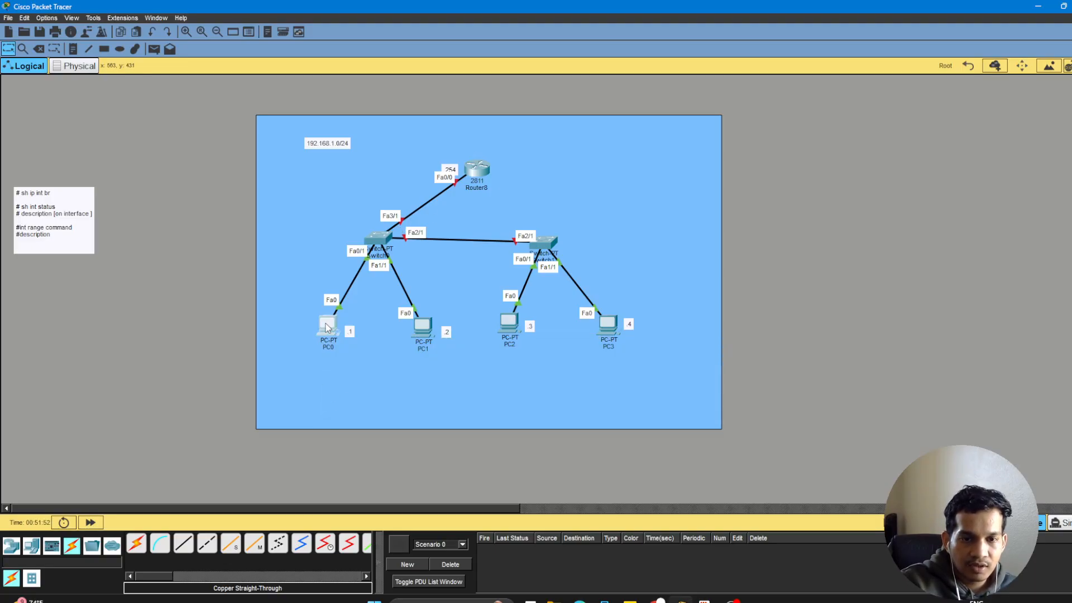
left_click(369, 130)
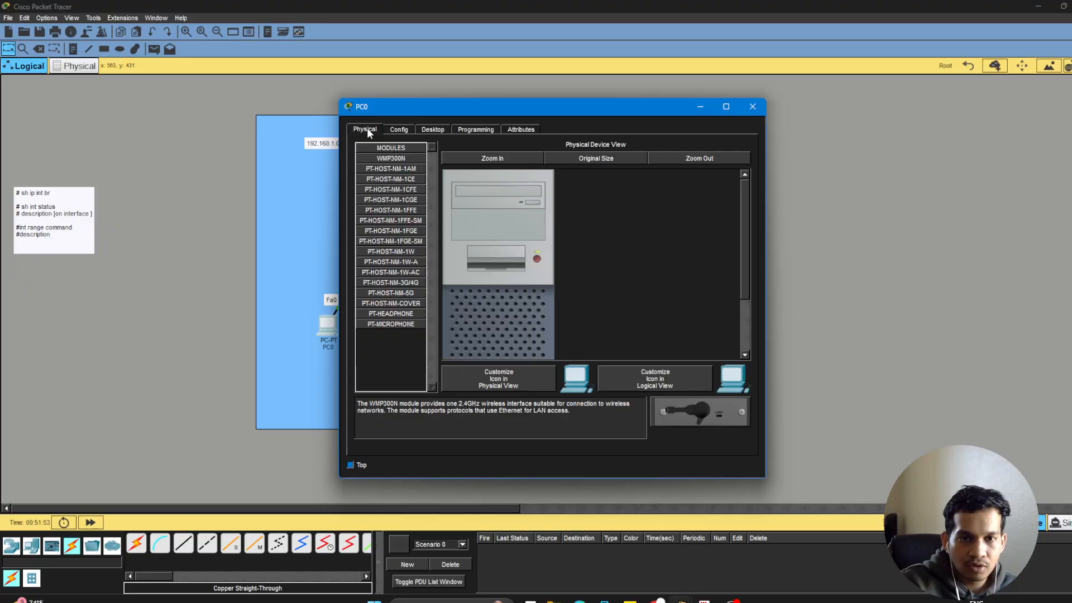
left_click(439, 129)
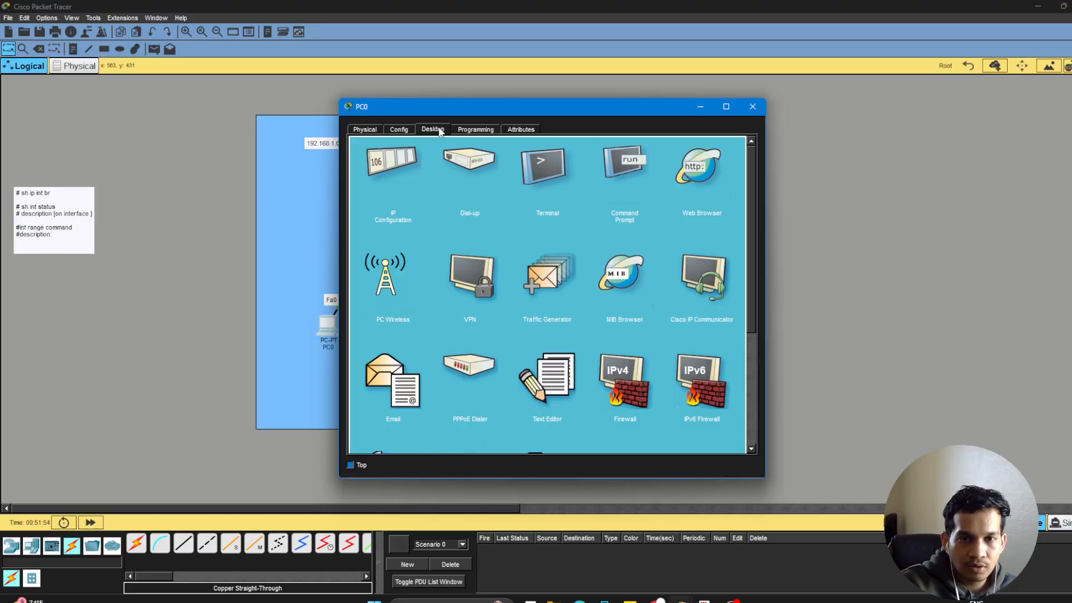
left_click(393, 188)
left_click_drag(553, 209, 477, 207)
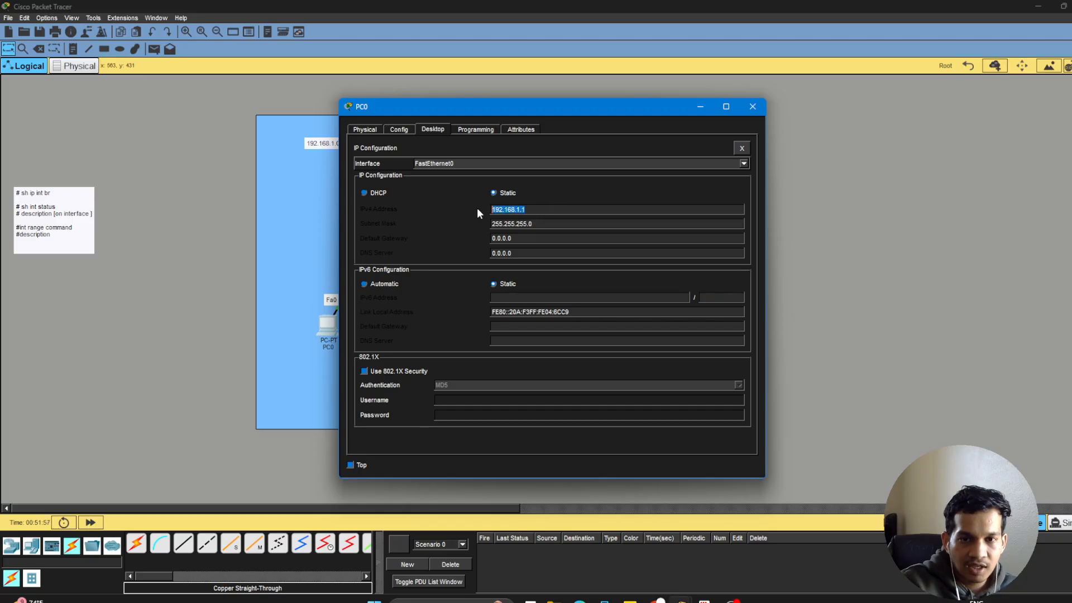
double_click(520, 222)
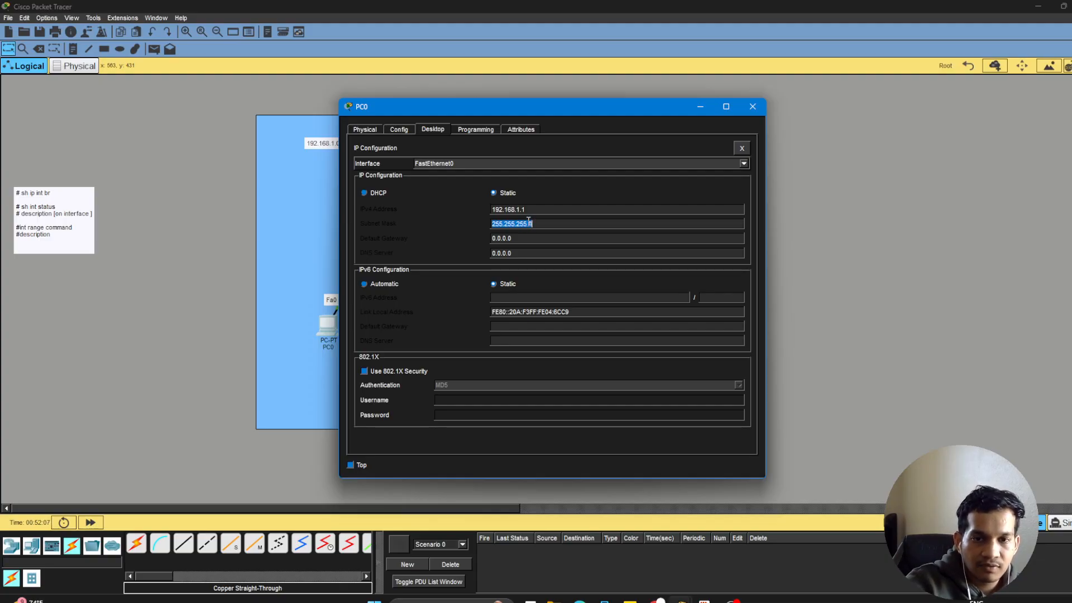
mouse_move(494, 211)
left_mouse_down()
mouse_move(505, 211)
mouse_move(491, 224)
left_mouse_up()
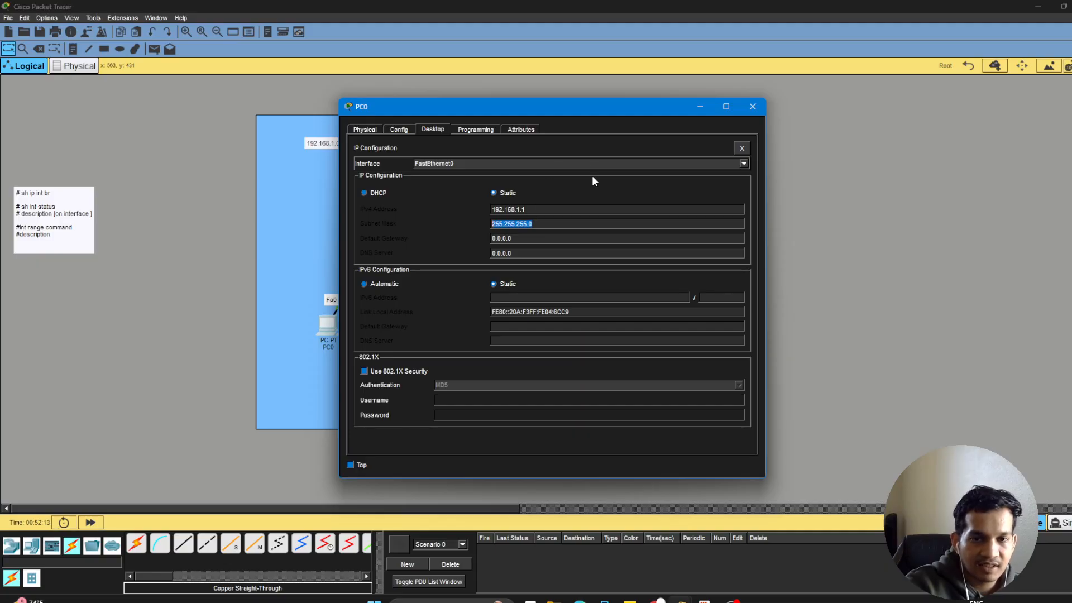
Set PC0's default gateway to 192.168.1.254 and close its configuration window.
left_click(525, 236)
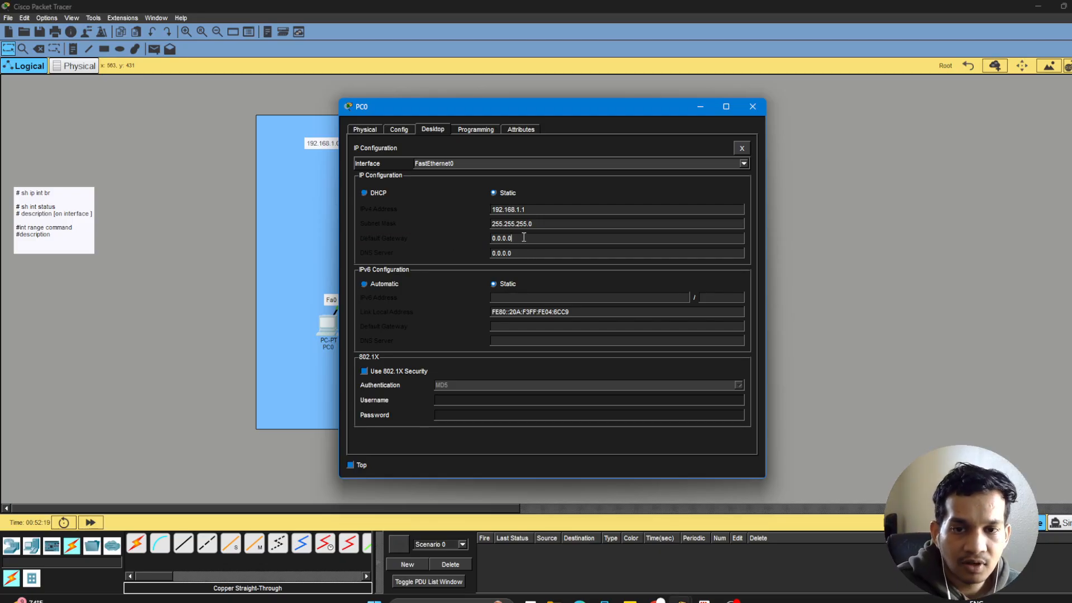
left_click_drag(526, 115, 721, 119)
left_click_drag(735, 247, 693, 247)
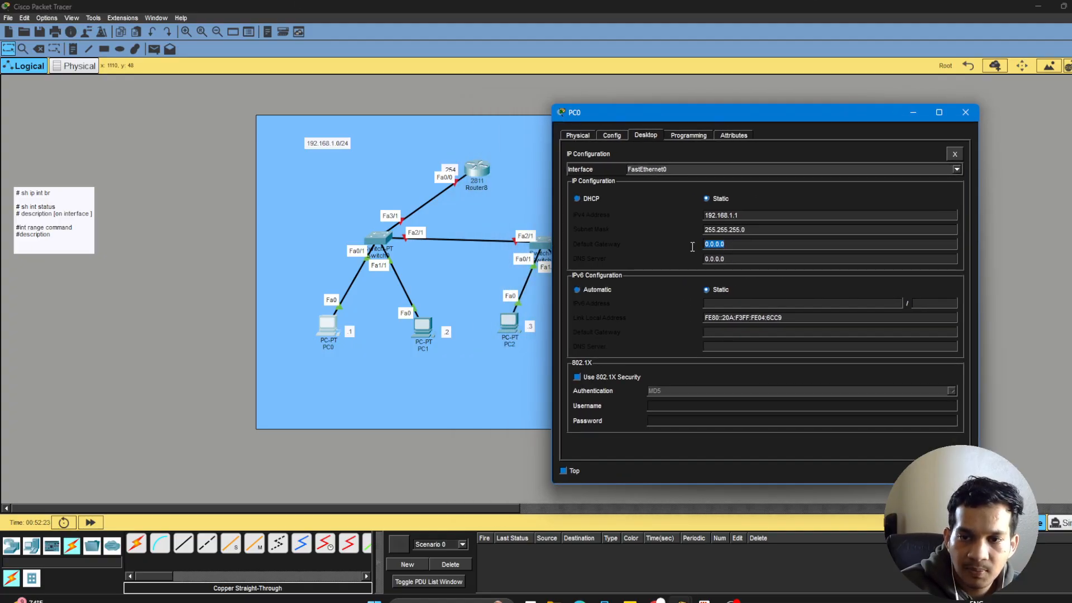
type("192.")
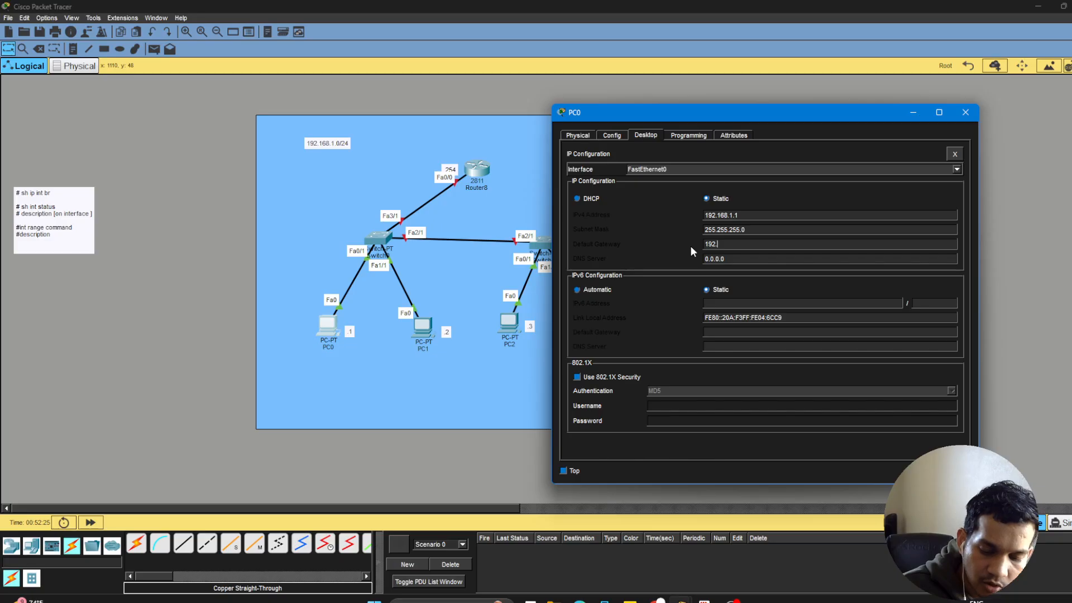
type("168")
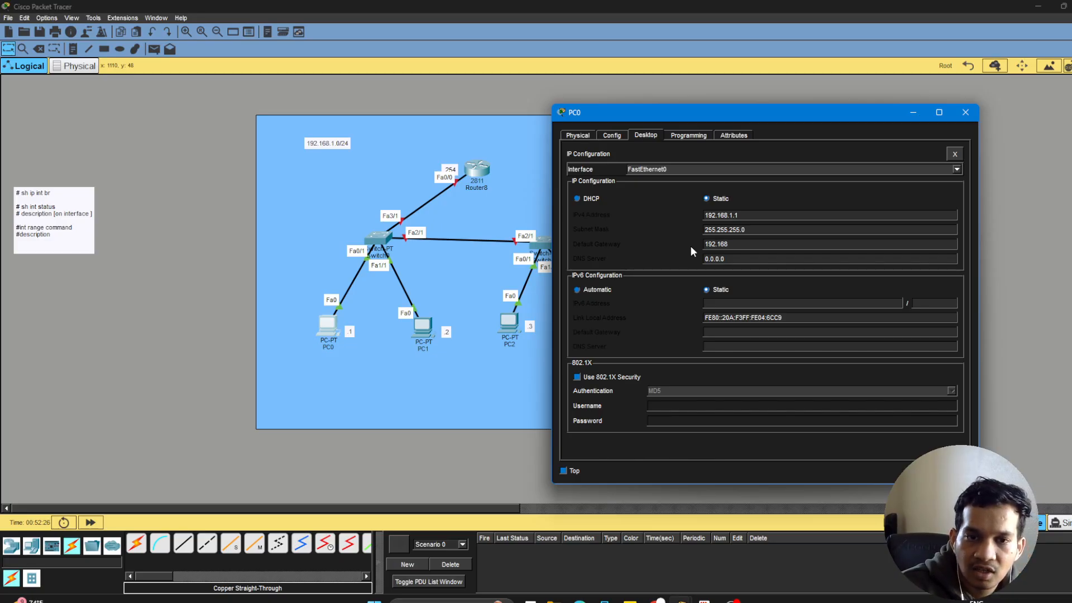
type(".1.254")
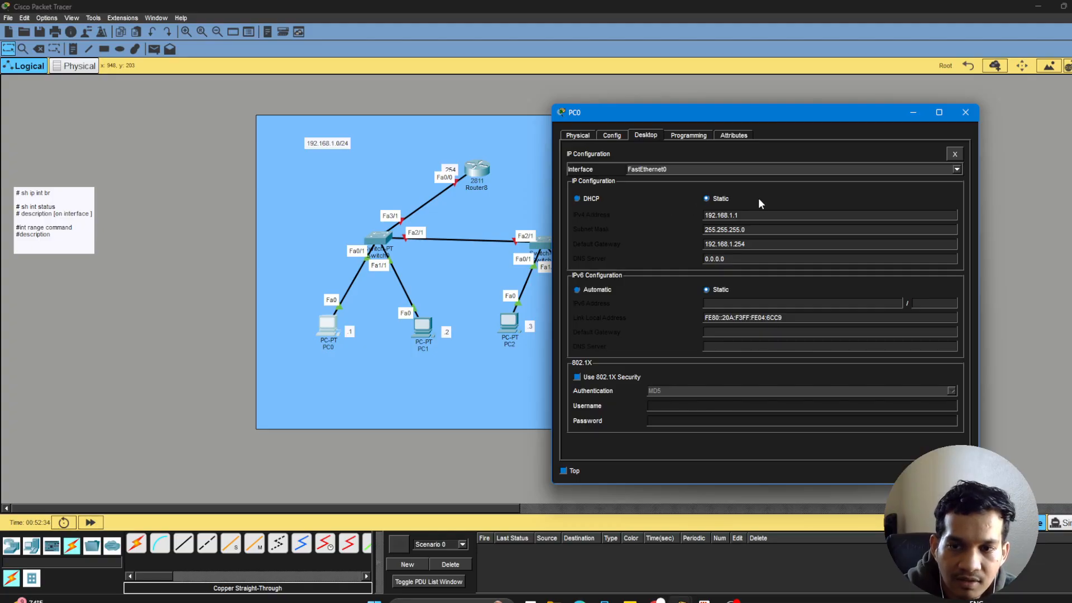
left_click(965, 113)
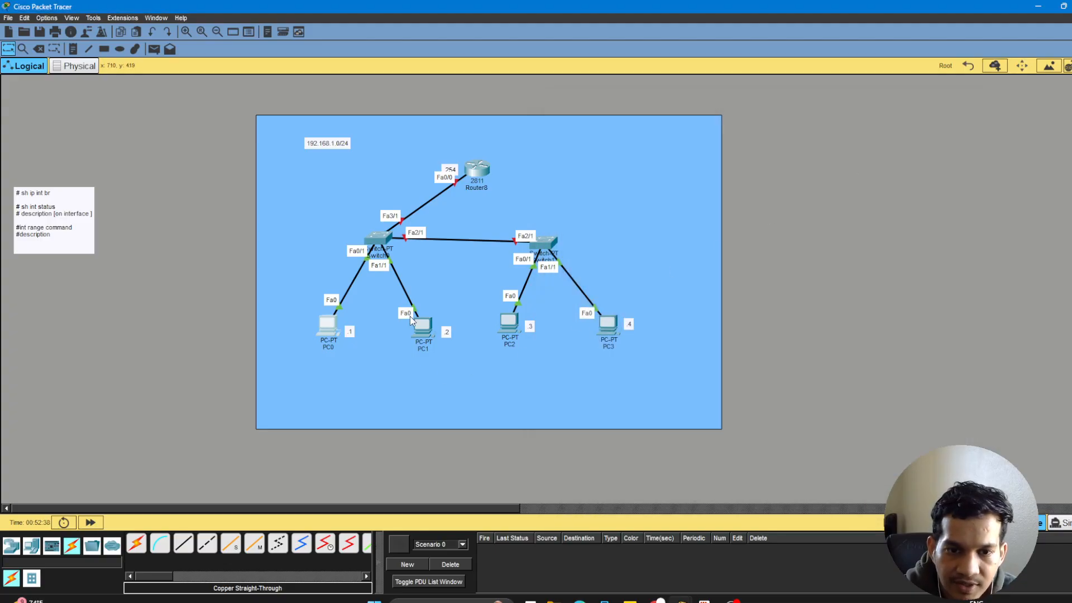
Open PC1's IP configuration and move its window clear of the network topology.
left_click(430, 333)
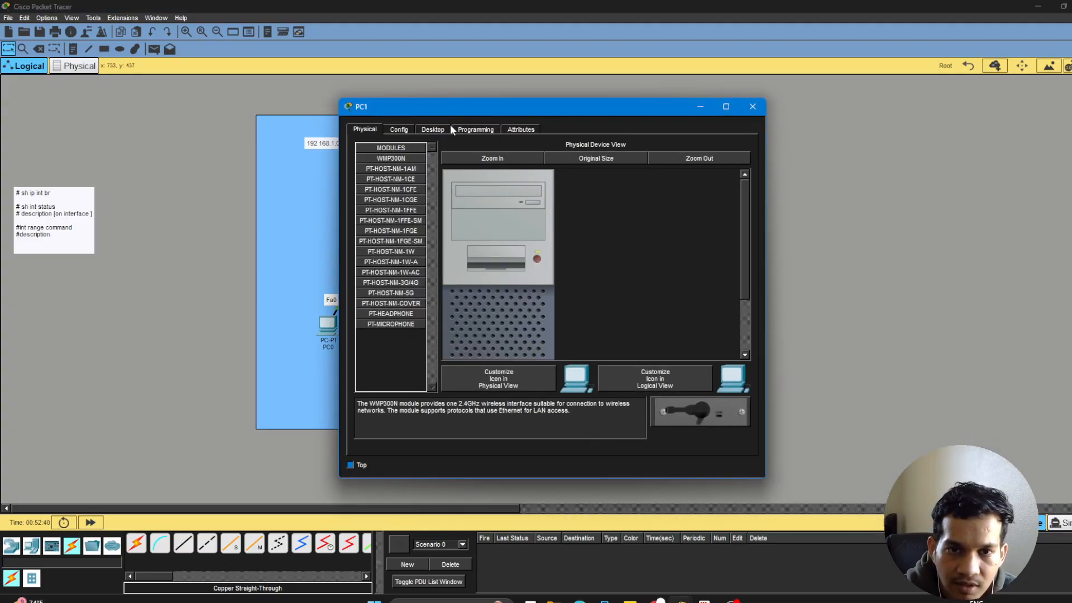
left_click(433, 129)
left_click(398, 182)
left_click_drag(492, 108, 773, 137)
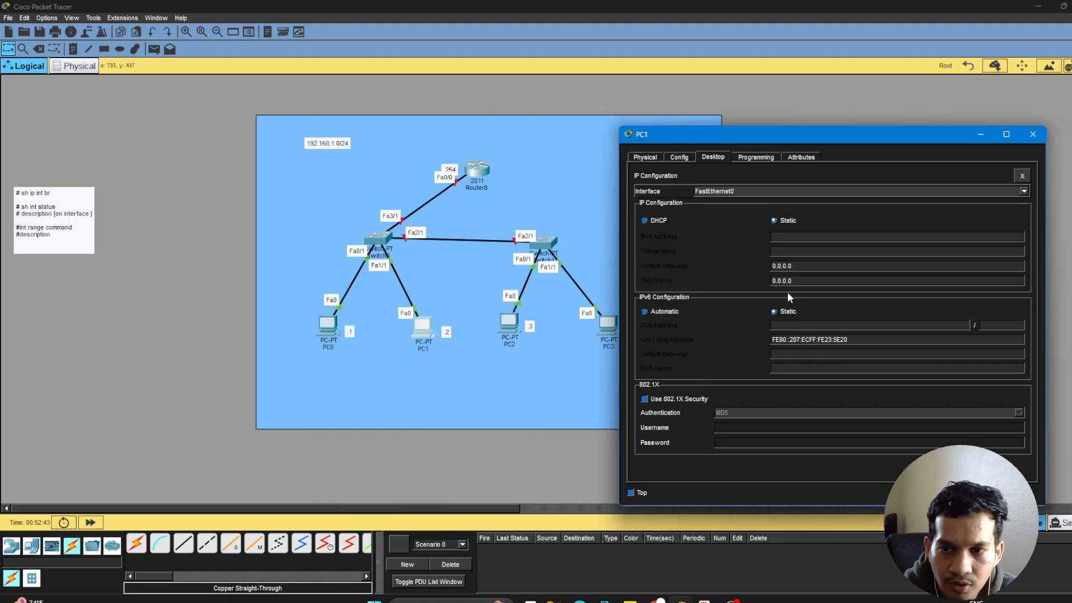
left_click(805, 239)
type("192.168.")
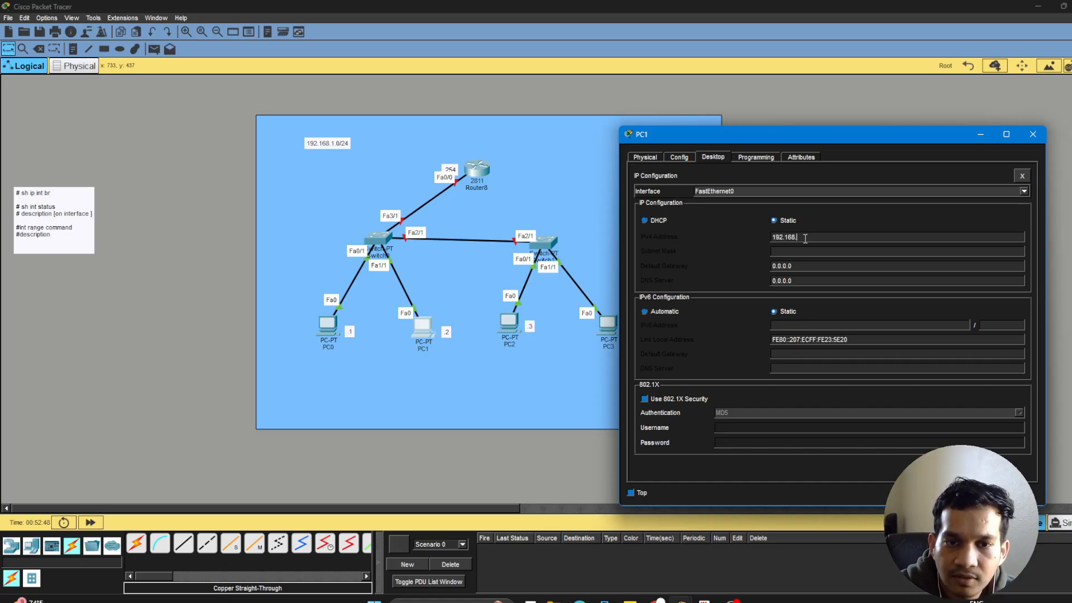
type("1.2")
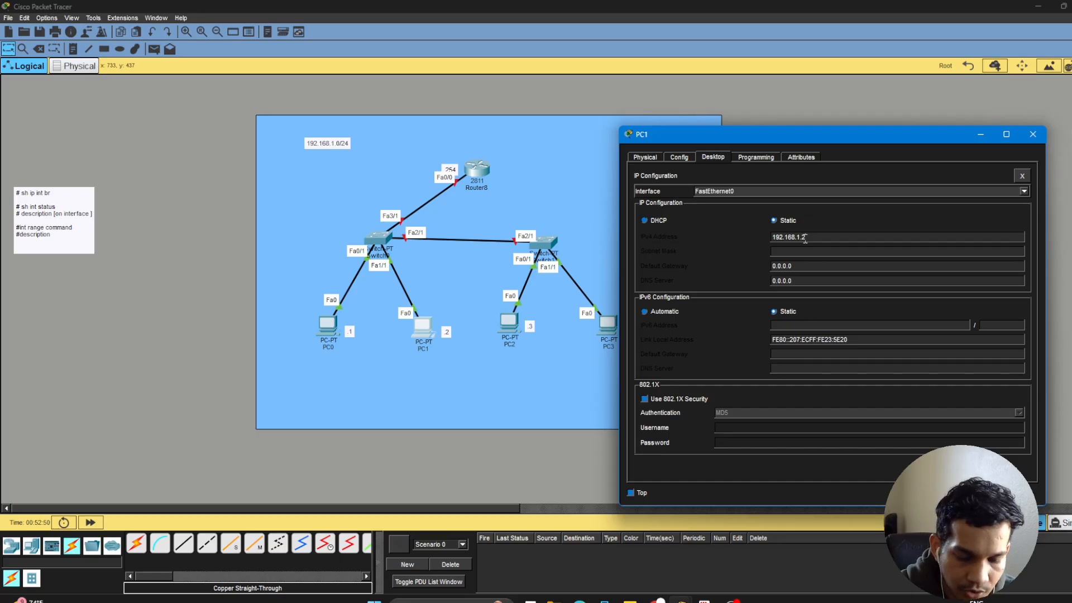
key("Tab")
type("255")
key("Tab")
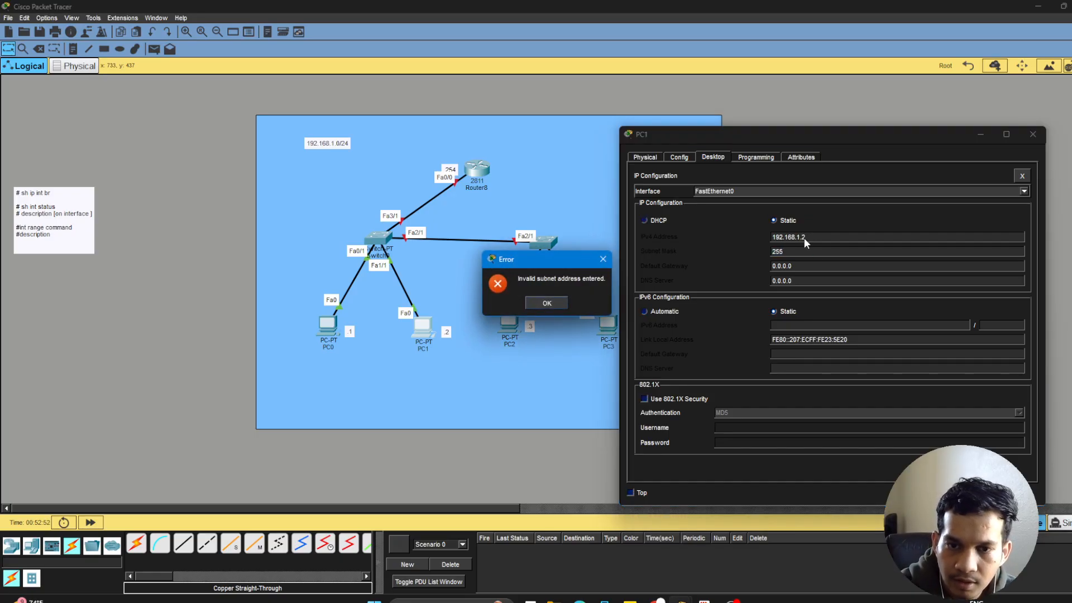
key("Return")
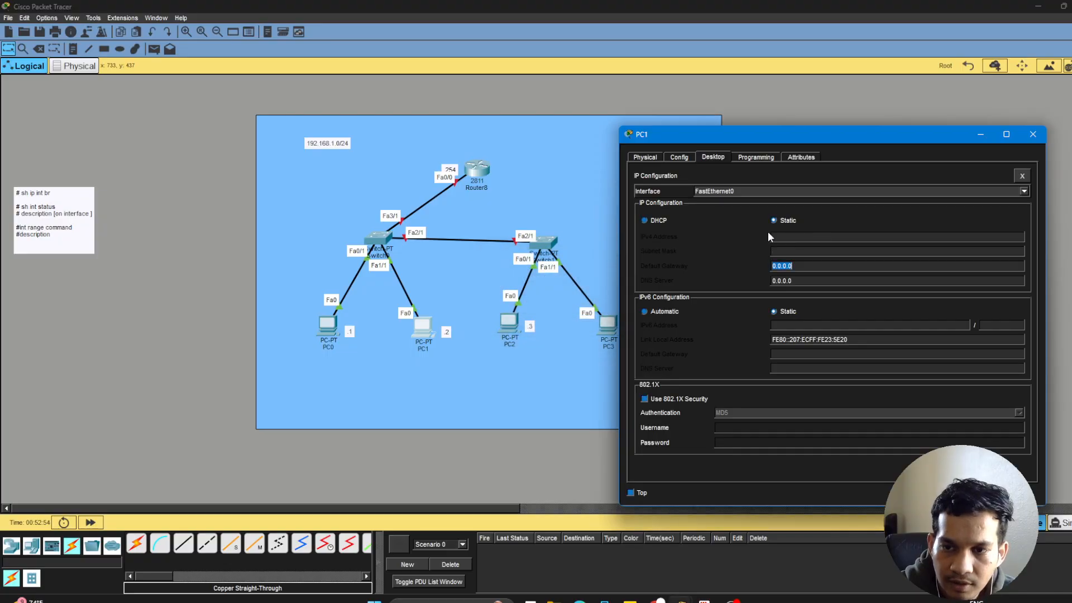
Set PC1's static IPv4 address to 192.168.1.2.
left_click(800, 240)
type("192.168.1.")
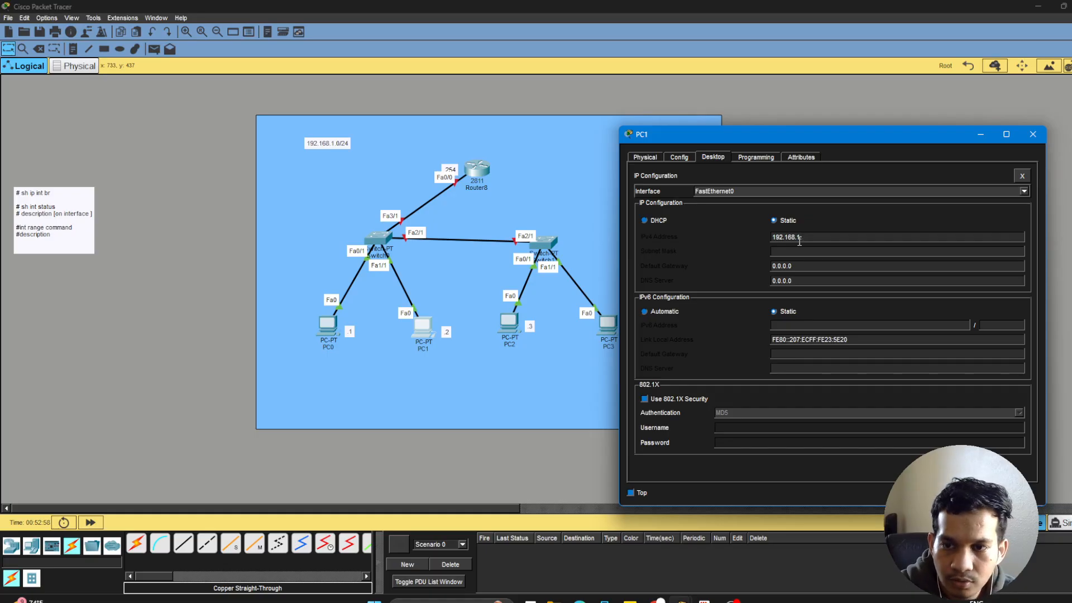
type("2")
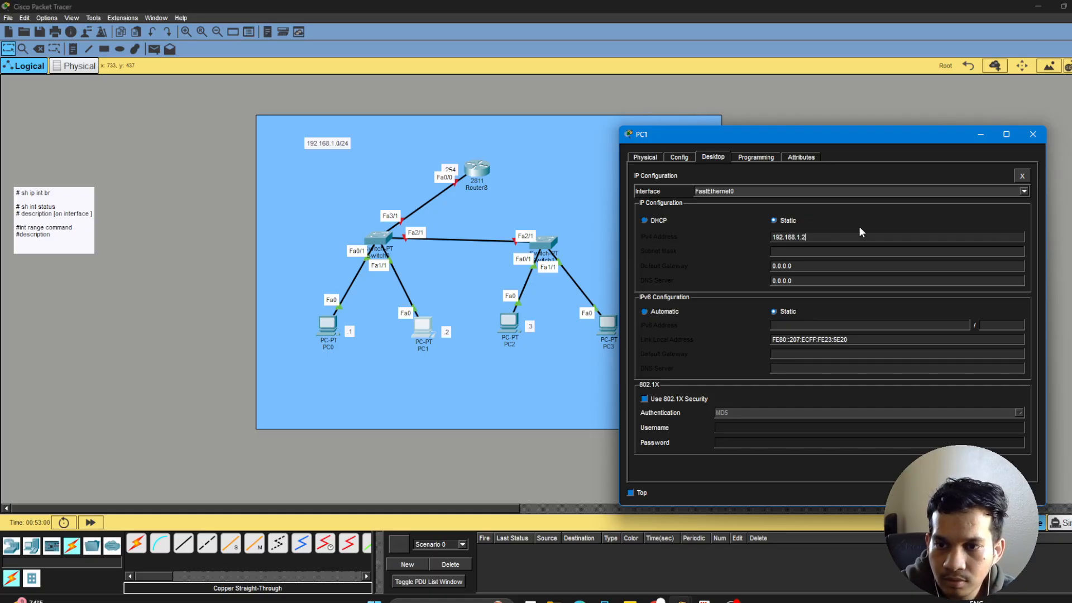
Give PC1 the subnet mask 255.255.255.0 and default gateway 192.168.1.254, copying the gateway address before closing its configuration window.
key("Tab")
key("Tab")
type("192.168")
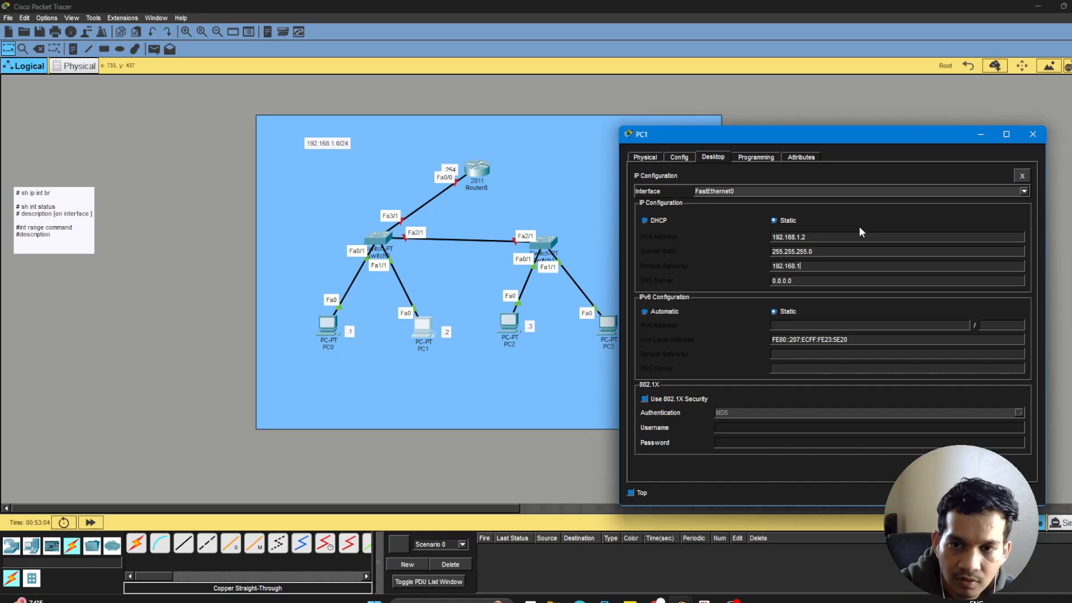
type(".1.254")
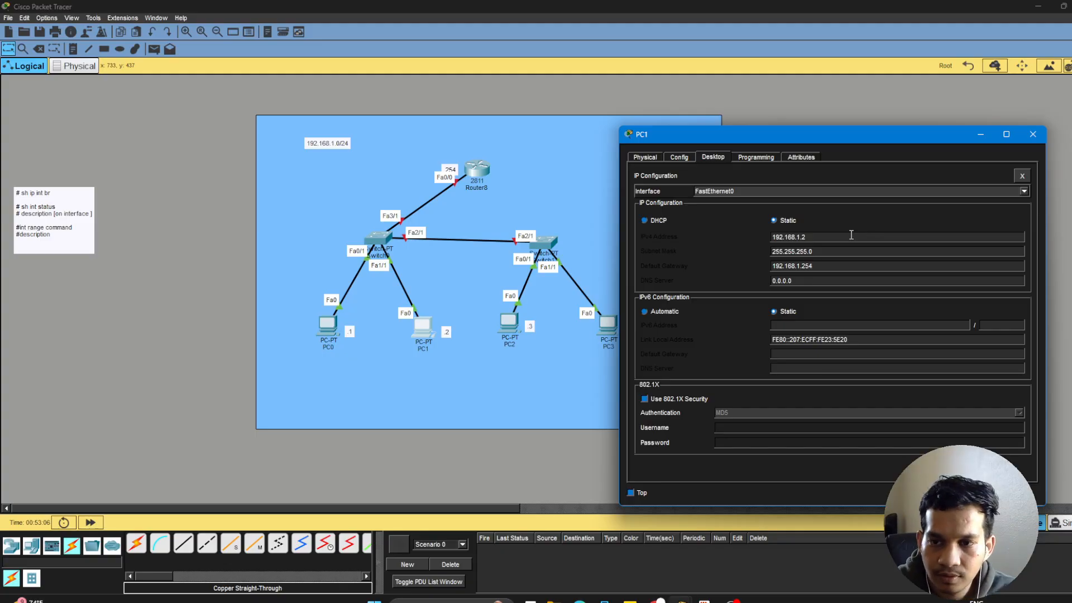
left_click_drag(811, 269, 757, 264)
key("ctrl+c")
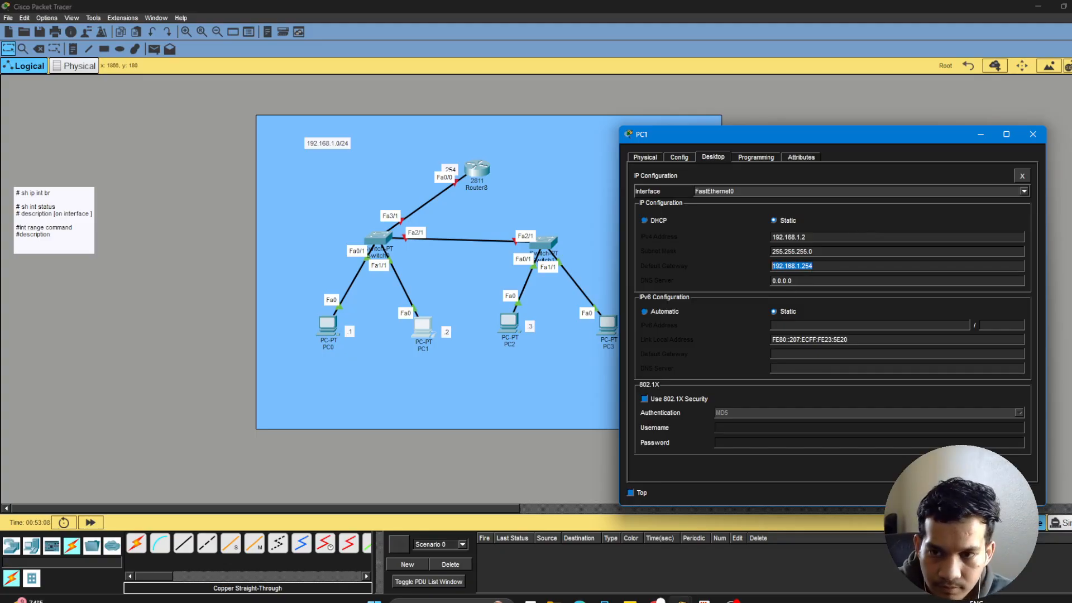
left_click(1036, 138)
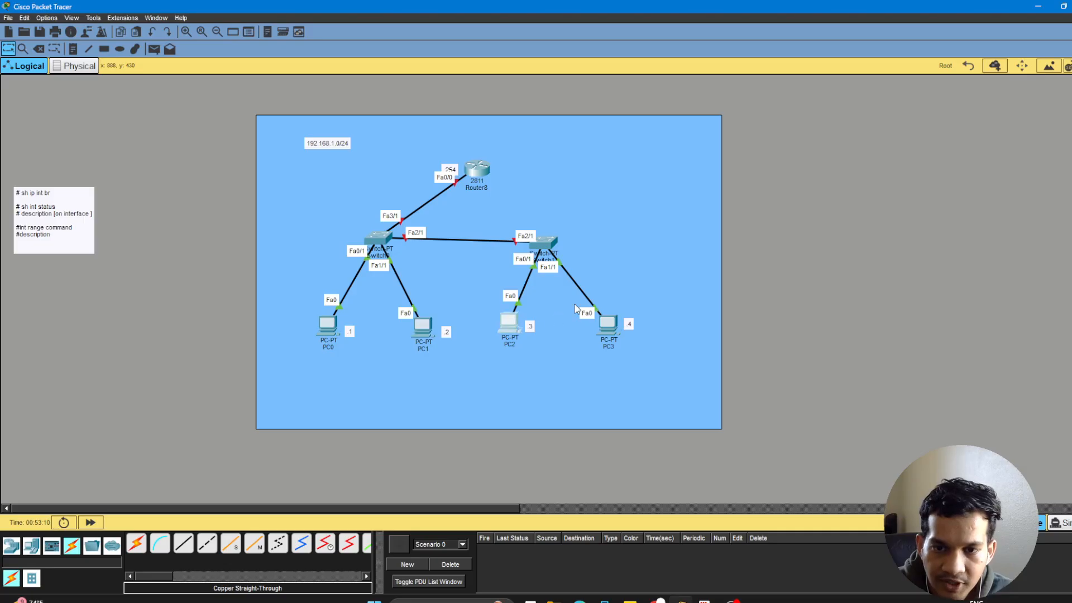
Open PC2's IP configuration and set its static IPv4 address to 192.168.1.3, reusing the copied gateway address.
left_click(509, 323)
left_click(433, 129)
left_click(394, 174)
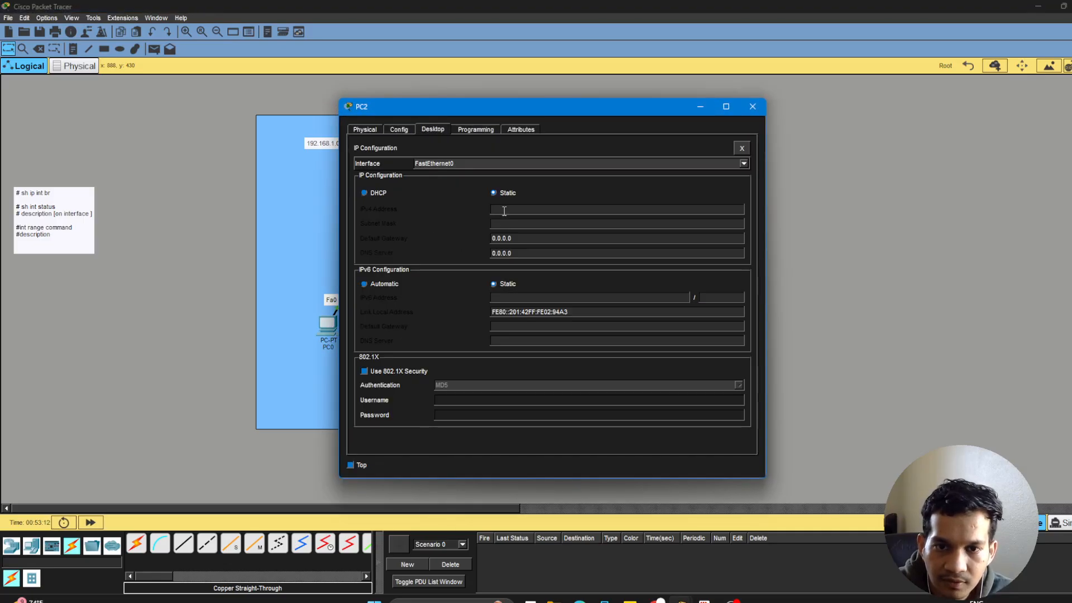
left_click(513, 209)
type("192.168.1.254")
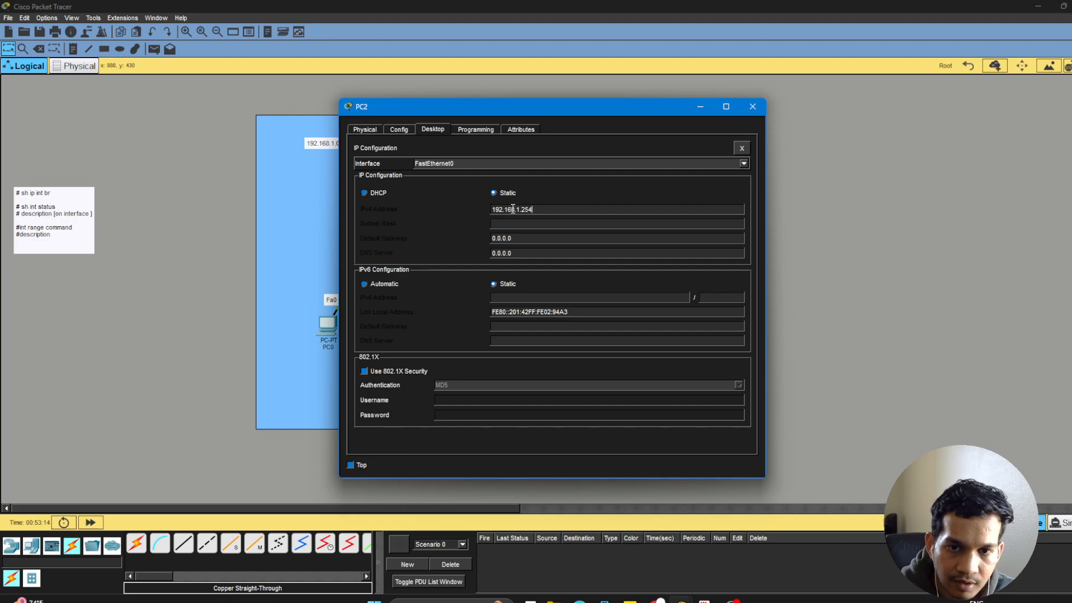
key("BackSpace")
key("BackSpace")
key("BackSpace")
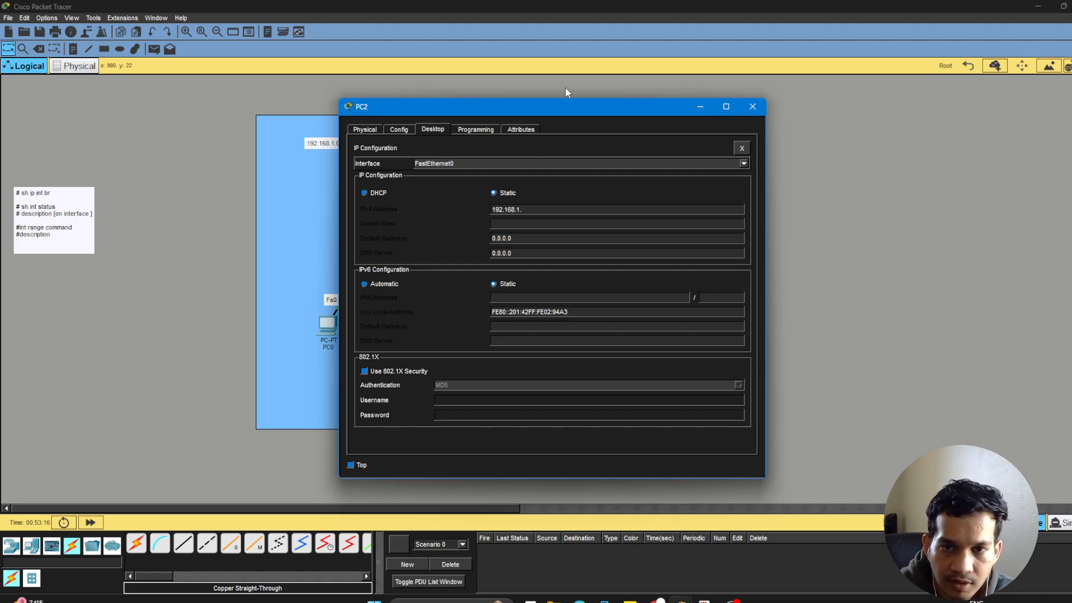
left_click_drag(565, 113, 886, 133)
type("3")
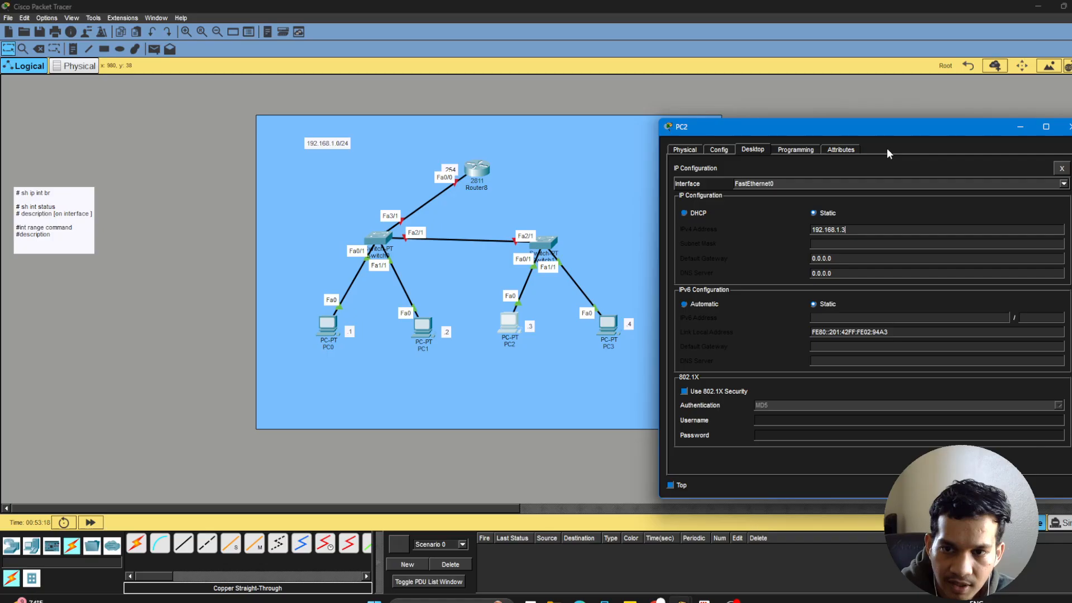
Give PC2 the subnet mask 255.255.255.0 and default gateway 192.168.1.254, and close its configuration window.
key("Tab")
key("Tab")
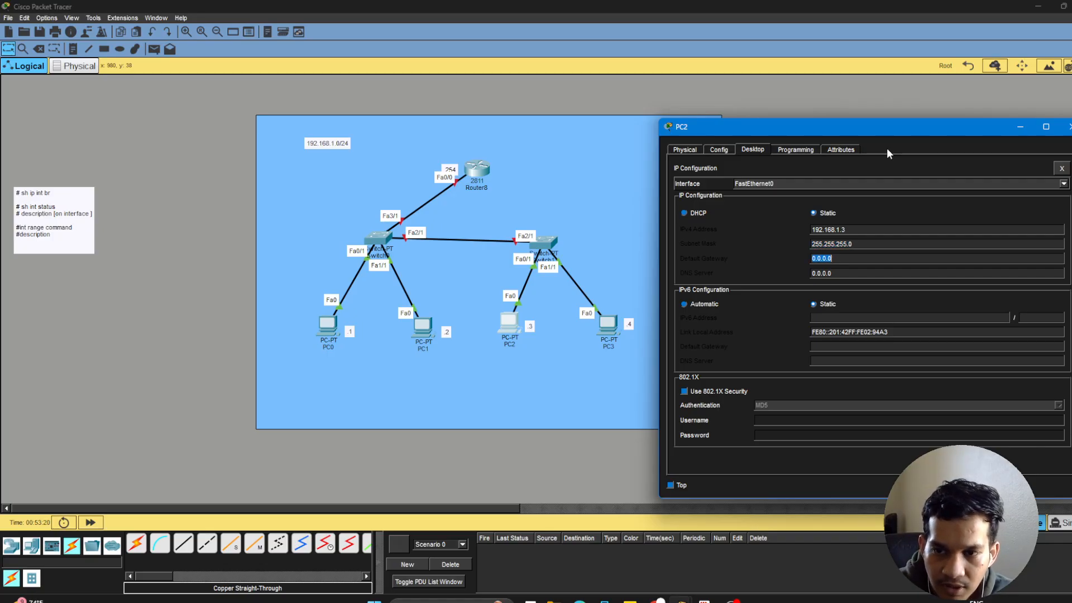
type("192.168.1.254")
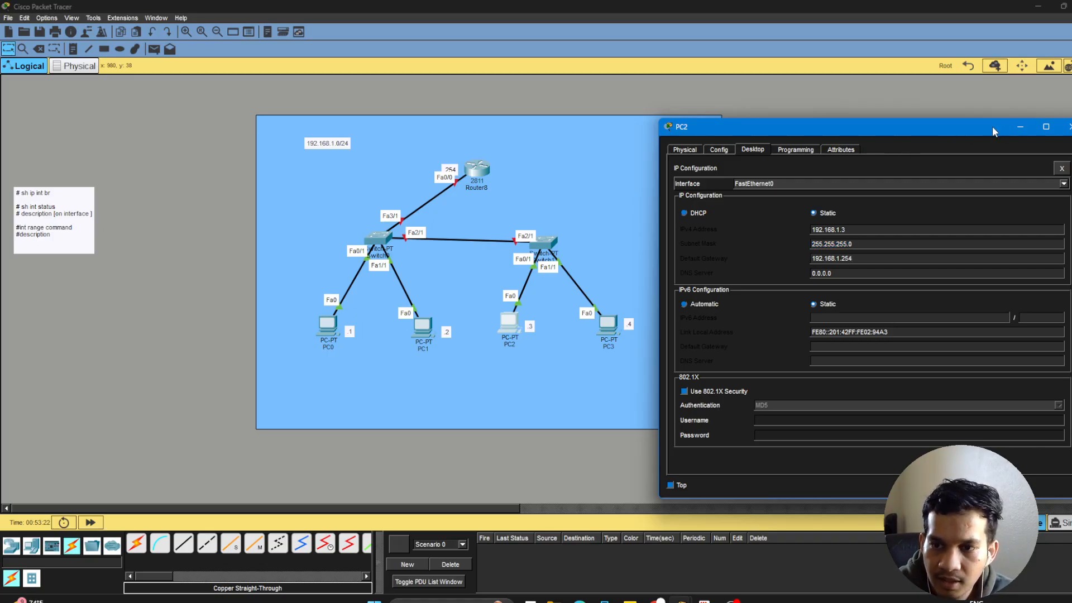
left_click(1069, 127)
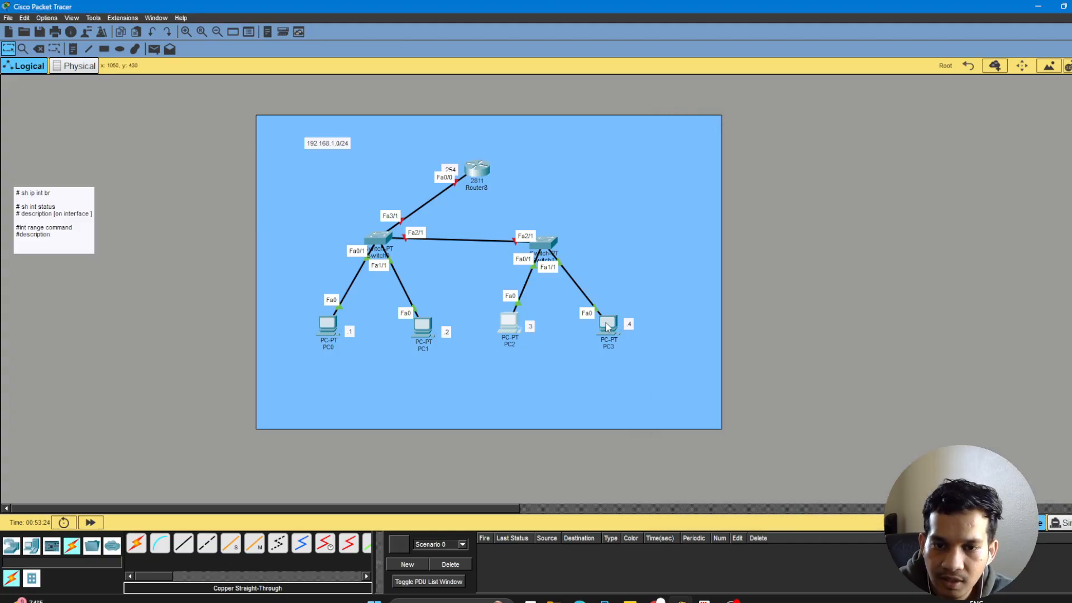
Open PC3's IP configuration and set its static IPv4 address to 192.168.1.4, reusing the copied gateway address.
left_click(607, 327)
left_click(442, 129)
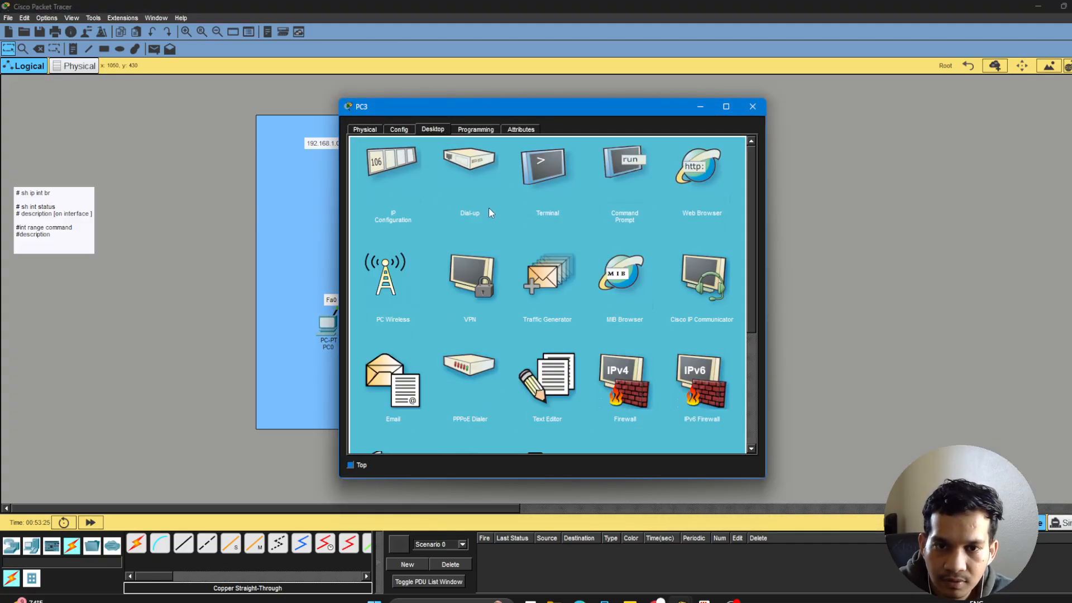
left_click(389, 169)
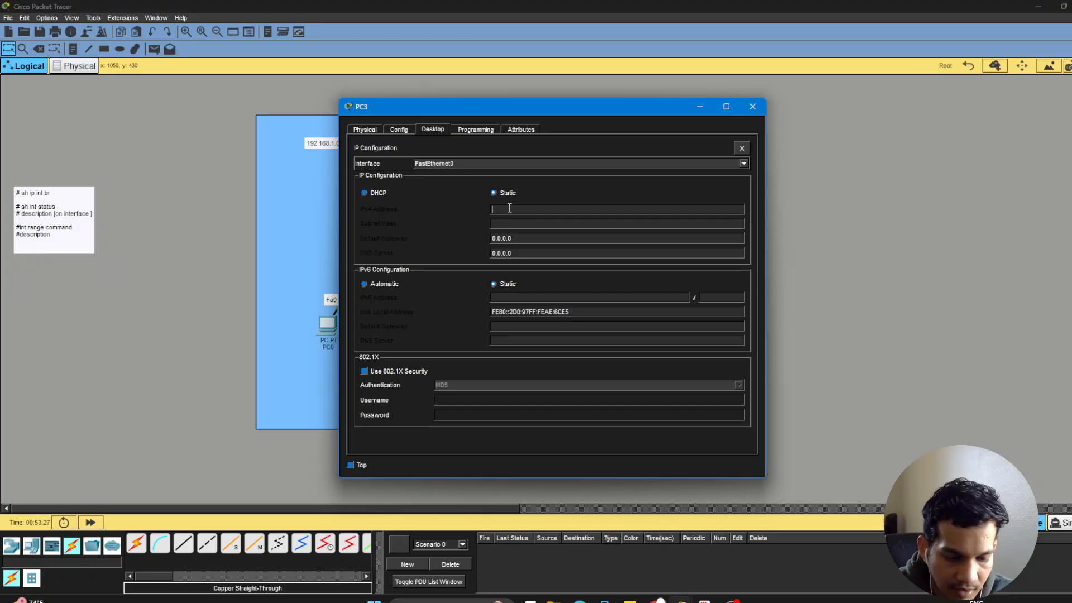
key("ctrl+v")
key("BackSpace")
key("BackSpace")
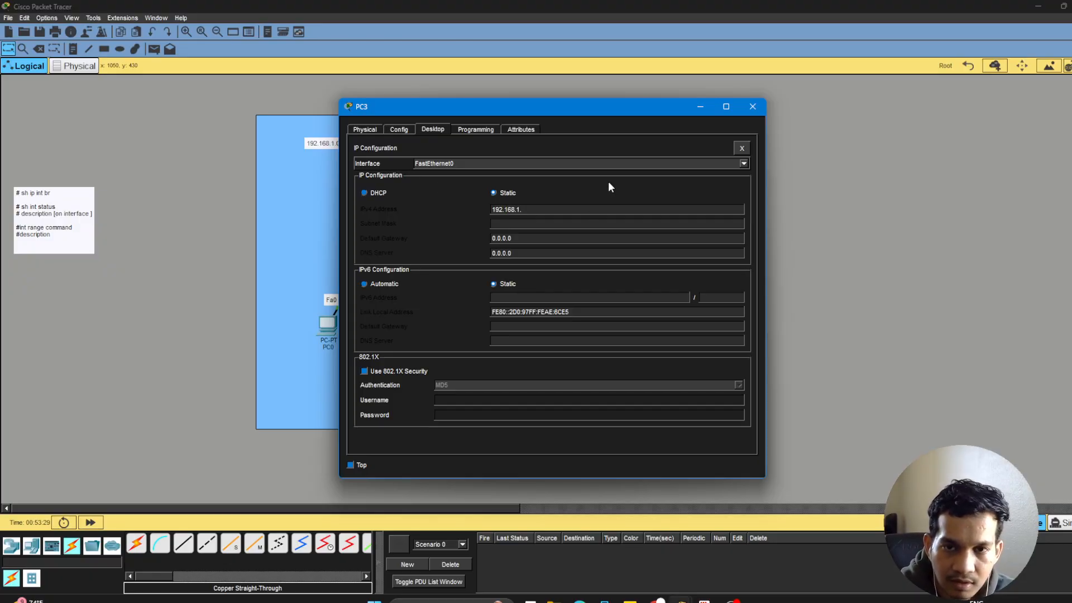
left_click_drag(604, 110, 913, 161)
type("4")
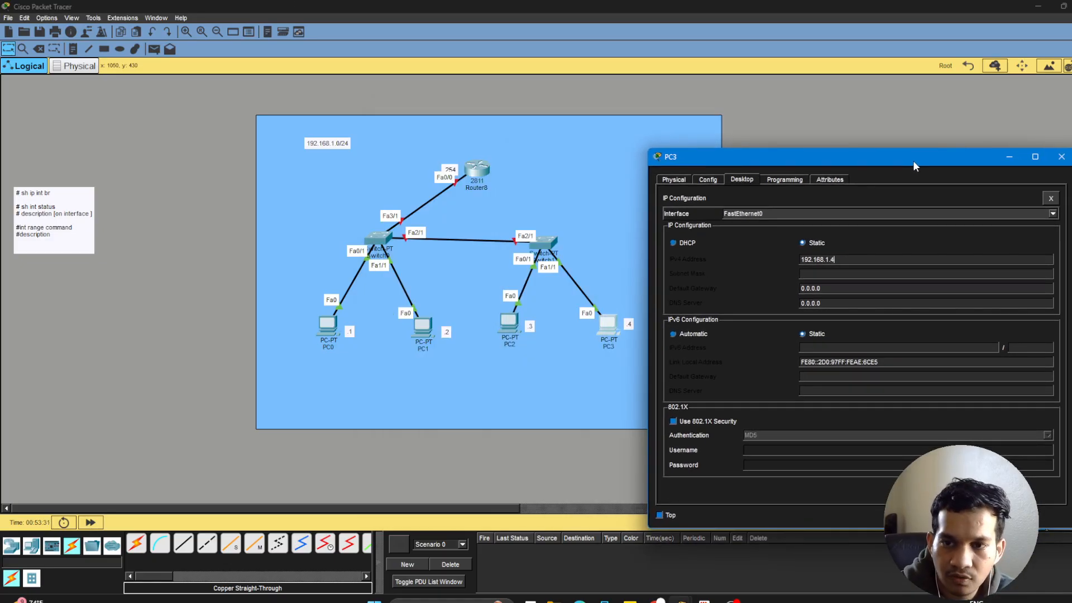
Give PC3 the subnet mask 255.255.255.0 and default gateway 192.168.1.254, and close its configuration window.
key("Tab")
key("Tab")
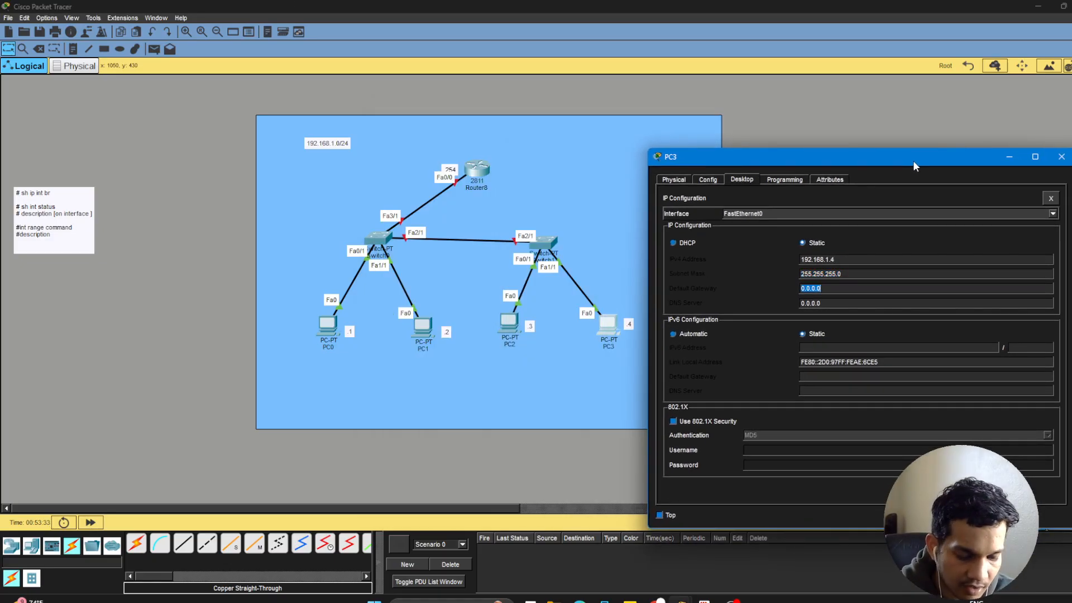
type("192.168.1.254")
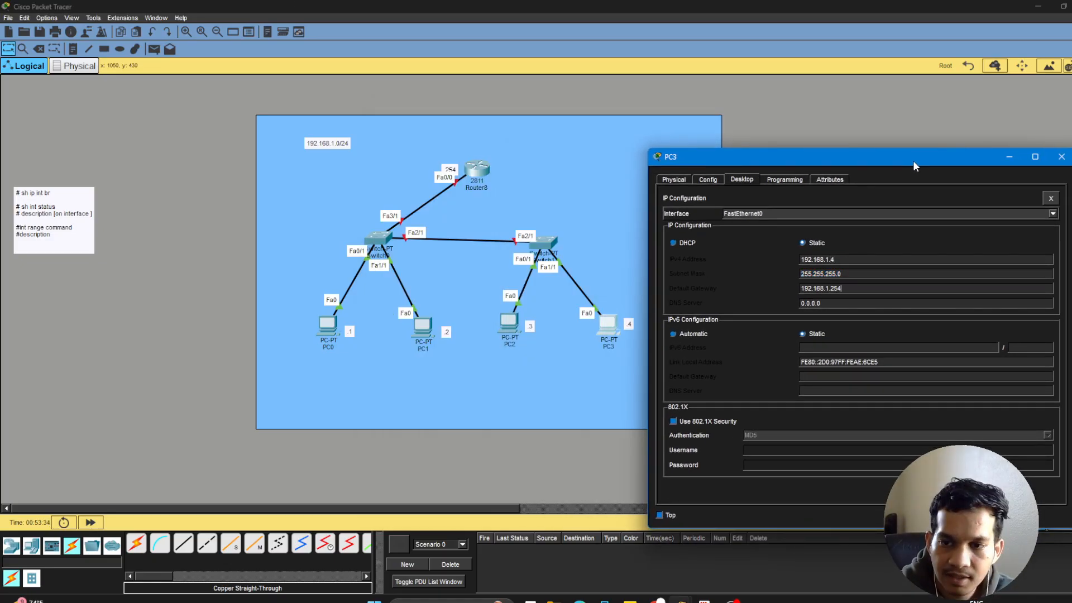
left_click(1060, 162)
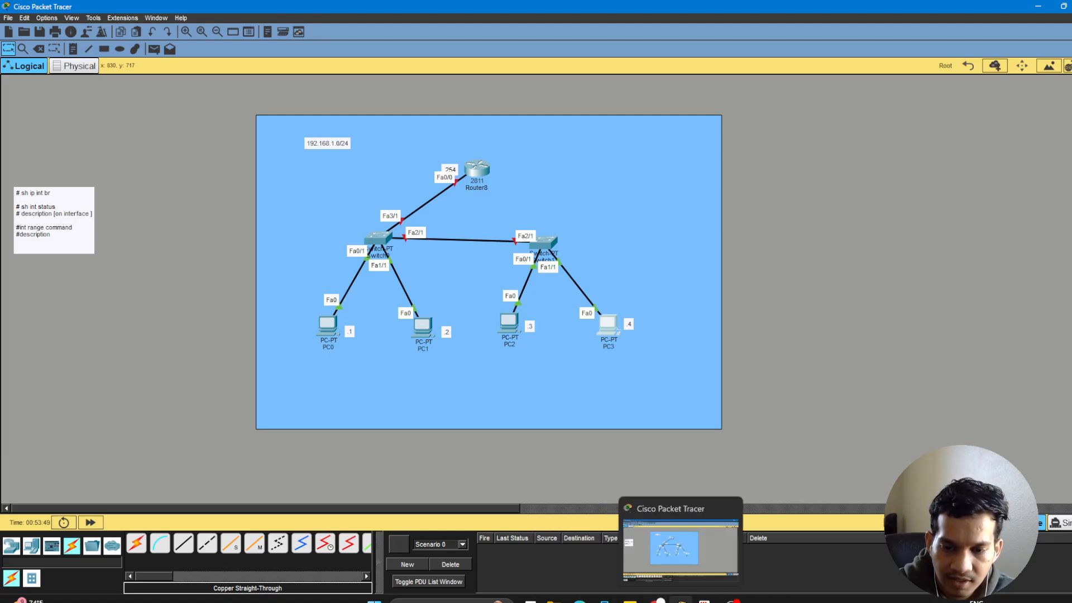
Switch to RVS.pdf in the browser and compare page 2's default router and switch interface states with the Packet Tracer topology.
mouse_move(660, 600)
left_click(579, 599)
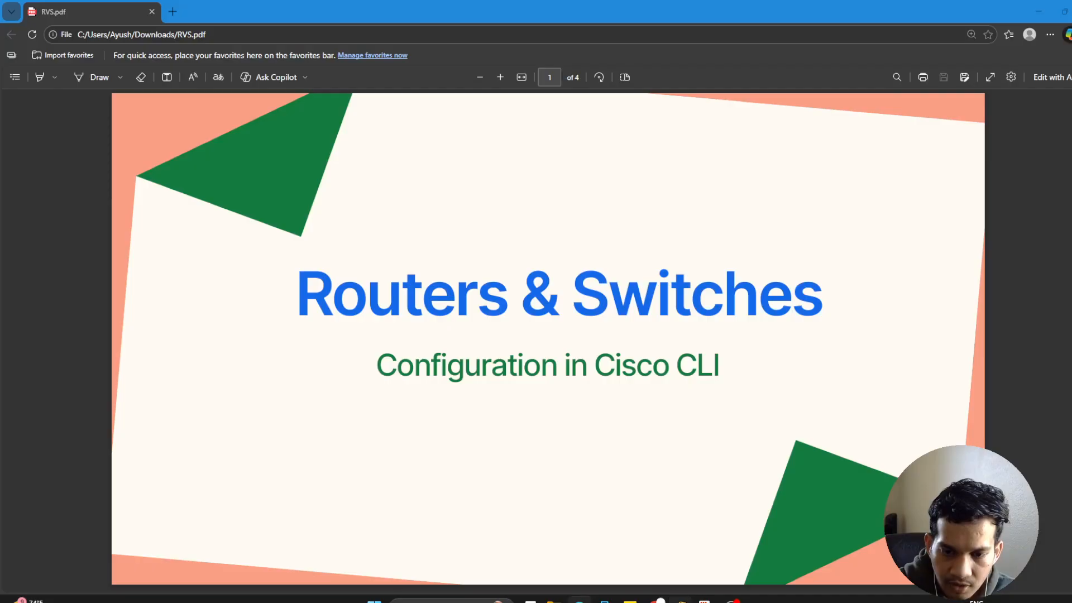
key("Right")
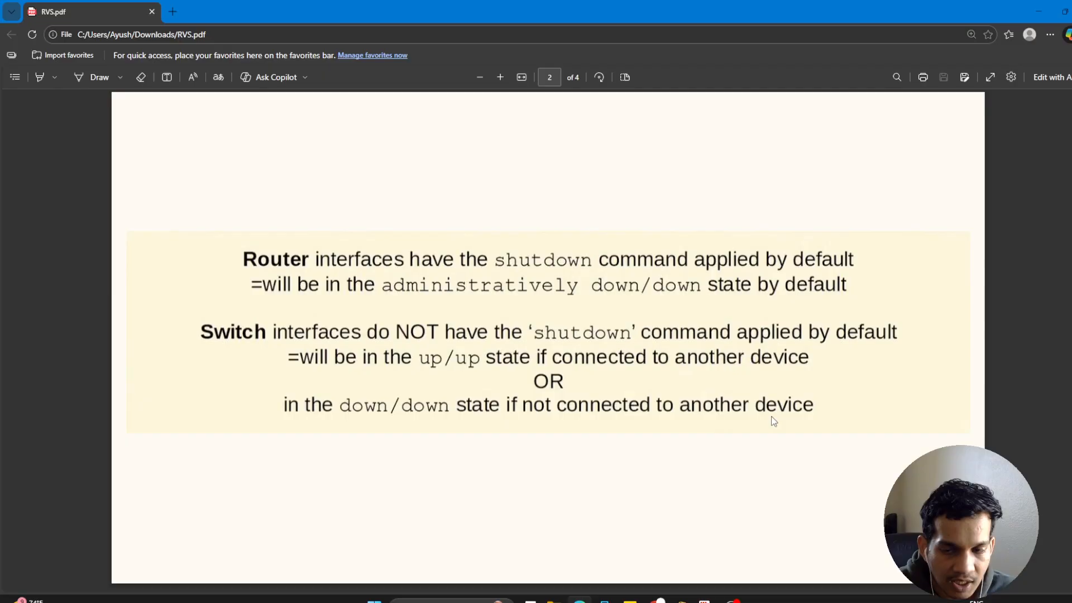
left_click(682, 601)
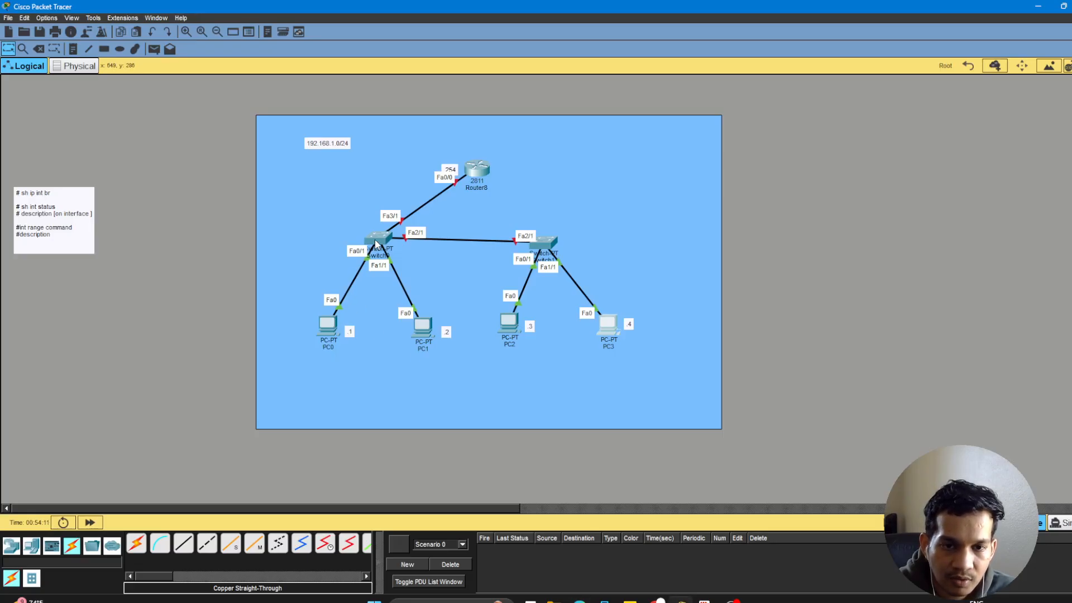
mouse_move(376, 242)
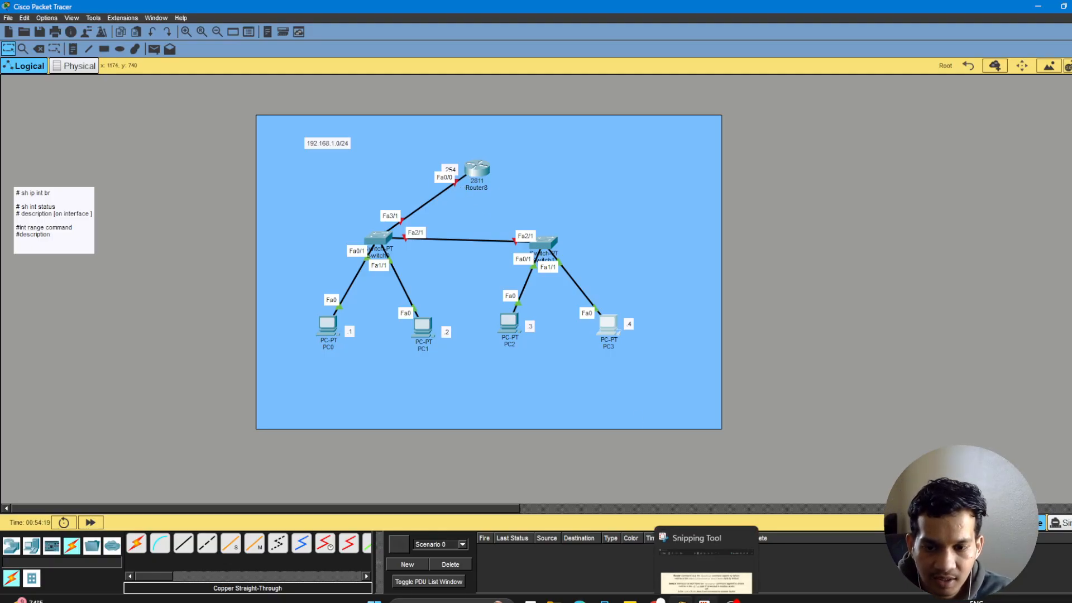
mouse_move(630, 600)
left_click(580, 600)
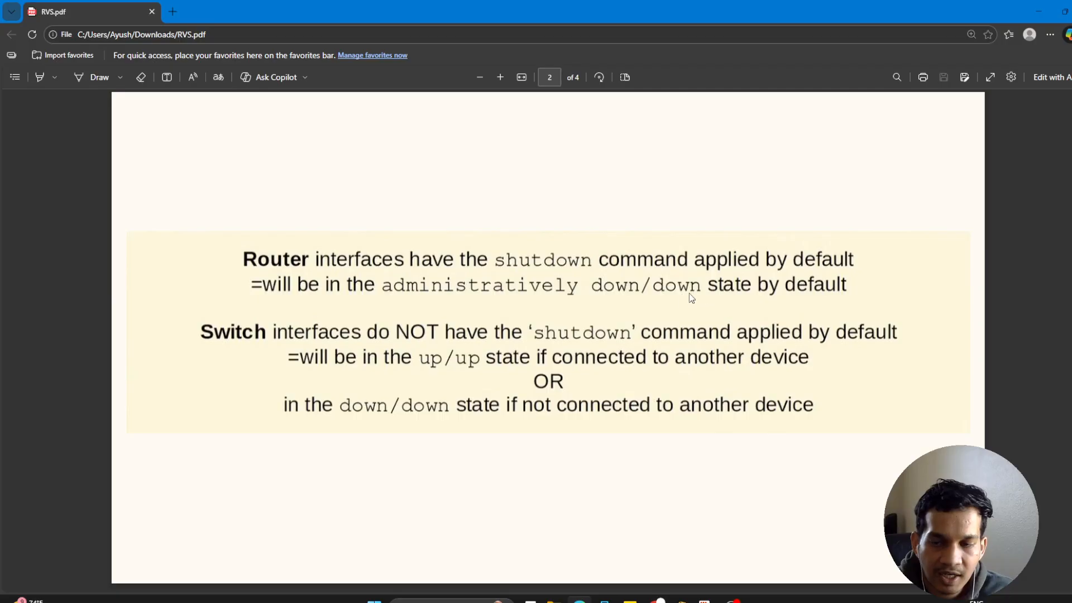
left_click(1039, 11)
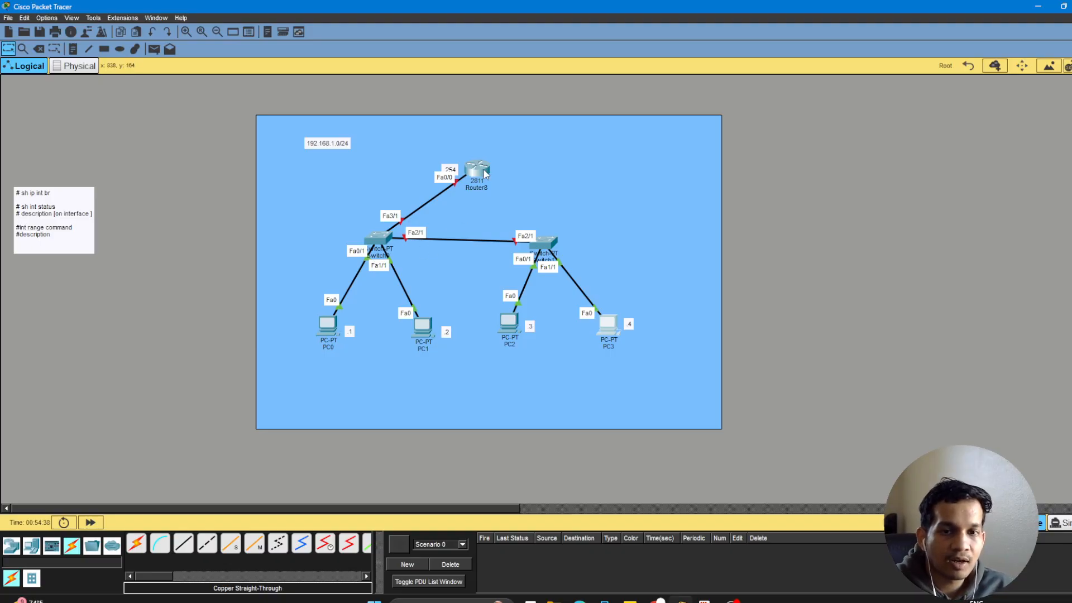
Open the 2811 router's IOS command-line interface with its window placed beside the topology.
mouse_move(484, 171)
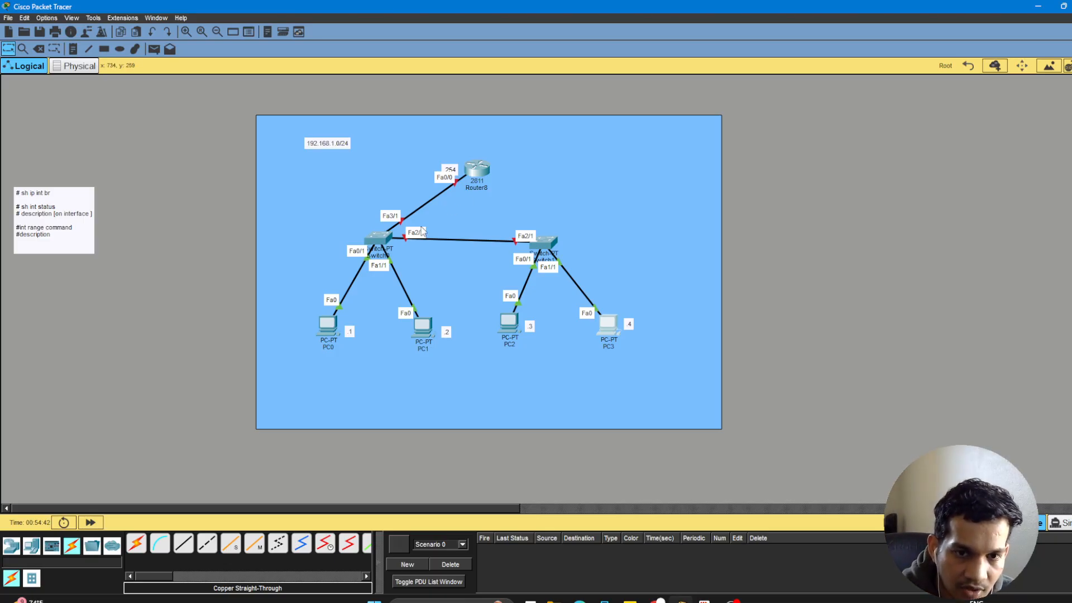
left_click(476, 172)
left_click_drag(585, 106, 859, 124)
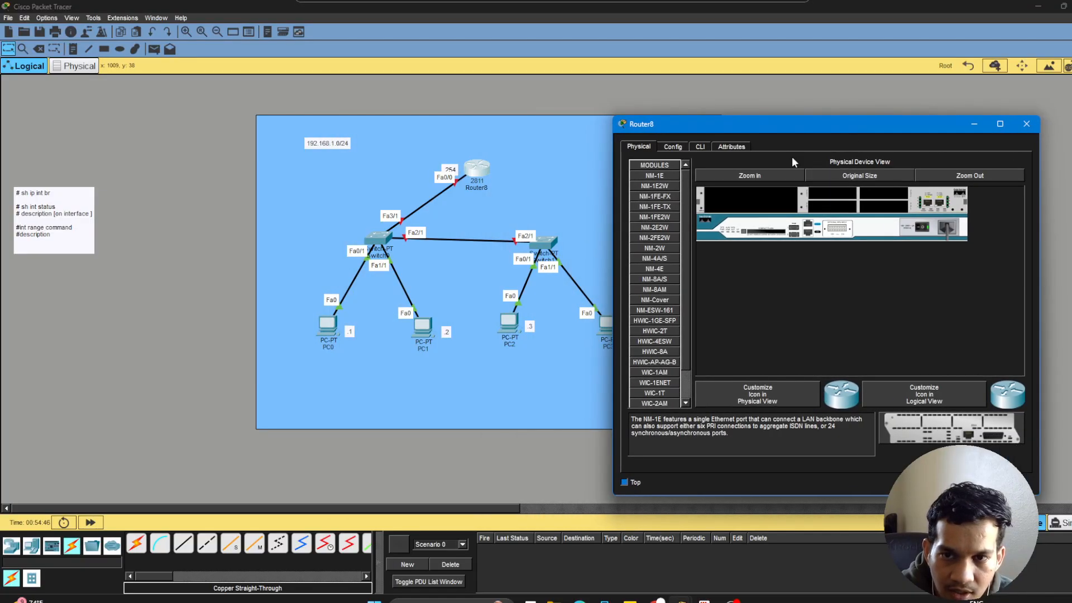
left_click(702, 148)
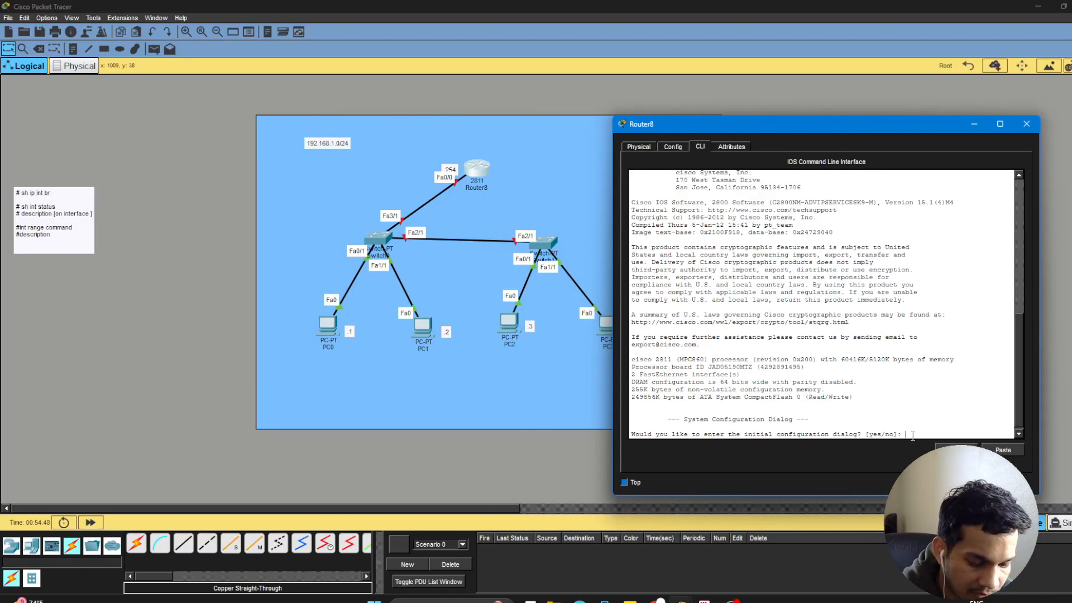
Decline the router's initial configuration dialog and enter privileged EXEC mode.
type("no")
key("Return")
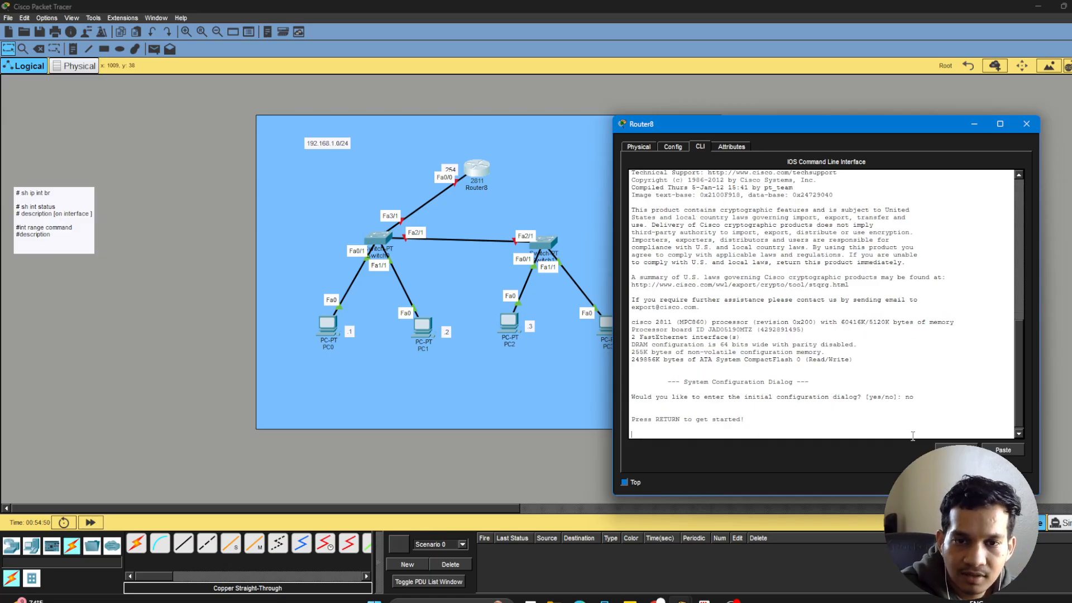
key("Return")
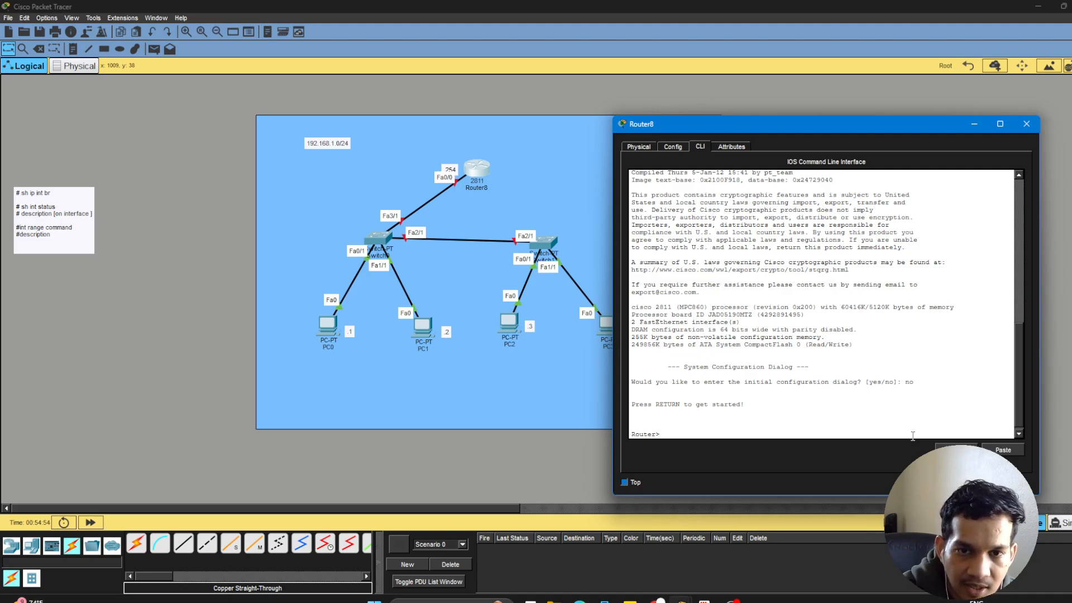
type("en")
key("Return")
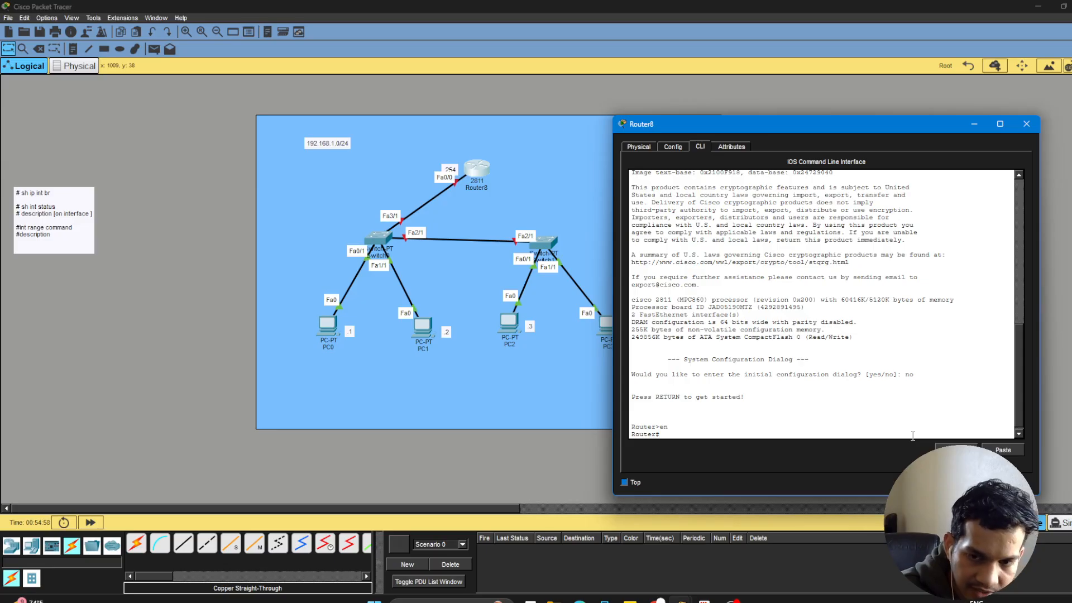
Enter global configuration mode on the router and set its hostname to R8.
type("conf")
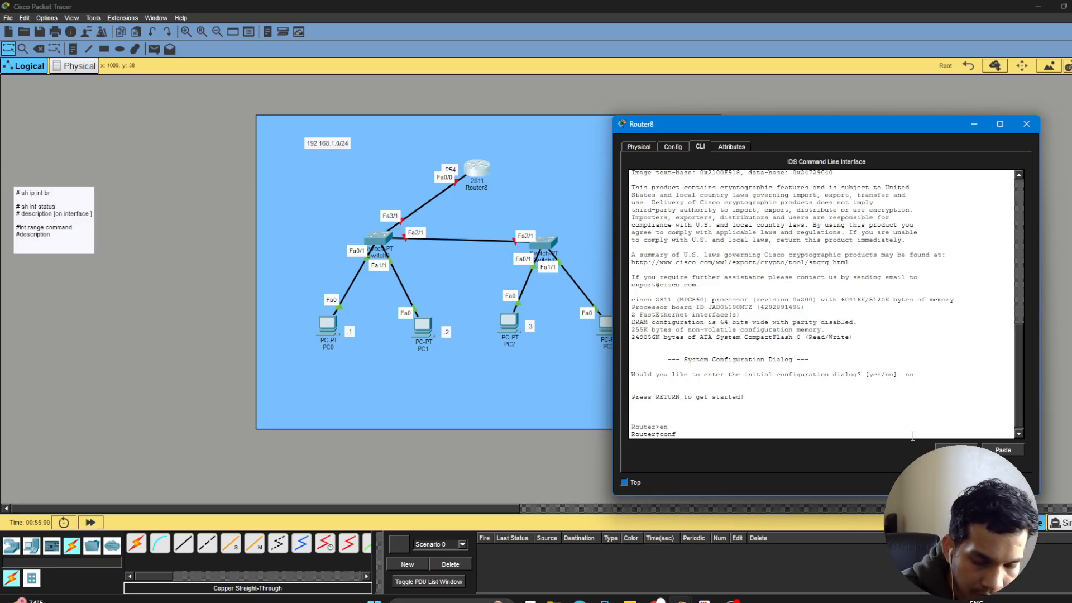
type(" t")
key("Return")
type("hostname")
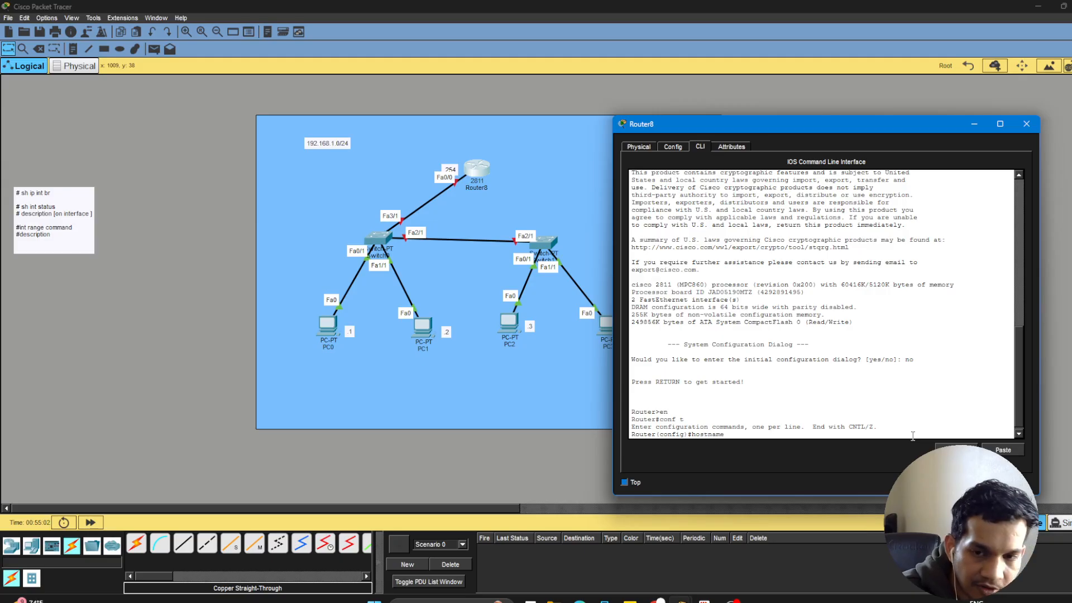
key("Tab")
type("R")
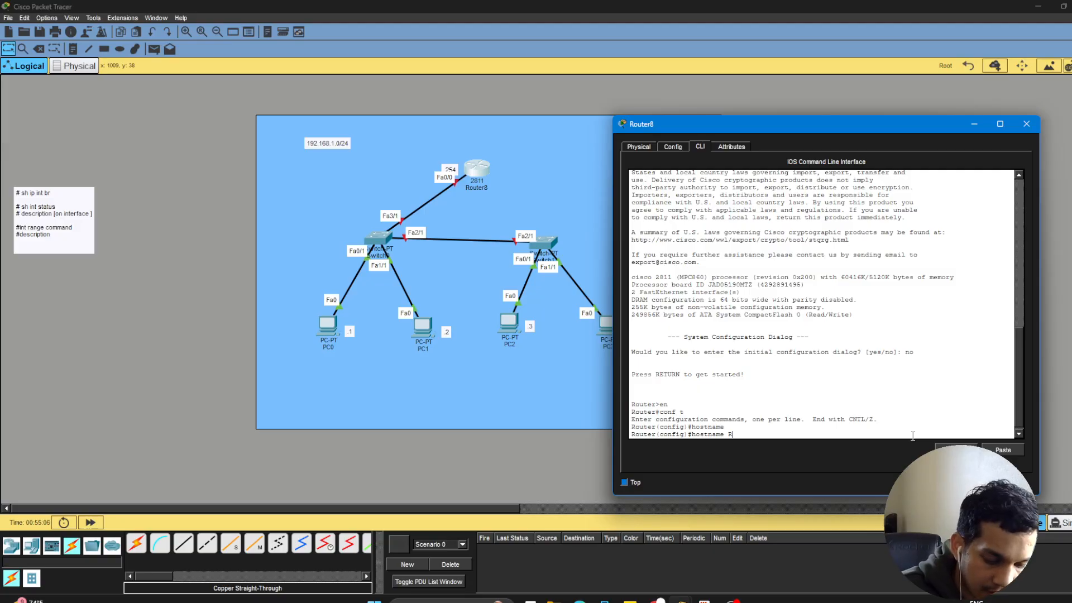
type("8")
key("Return")
key("Return")
key("Return")
key("Return")
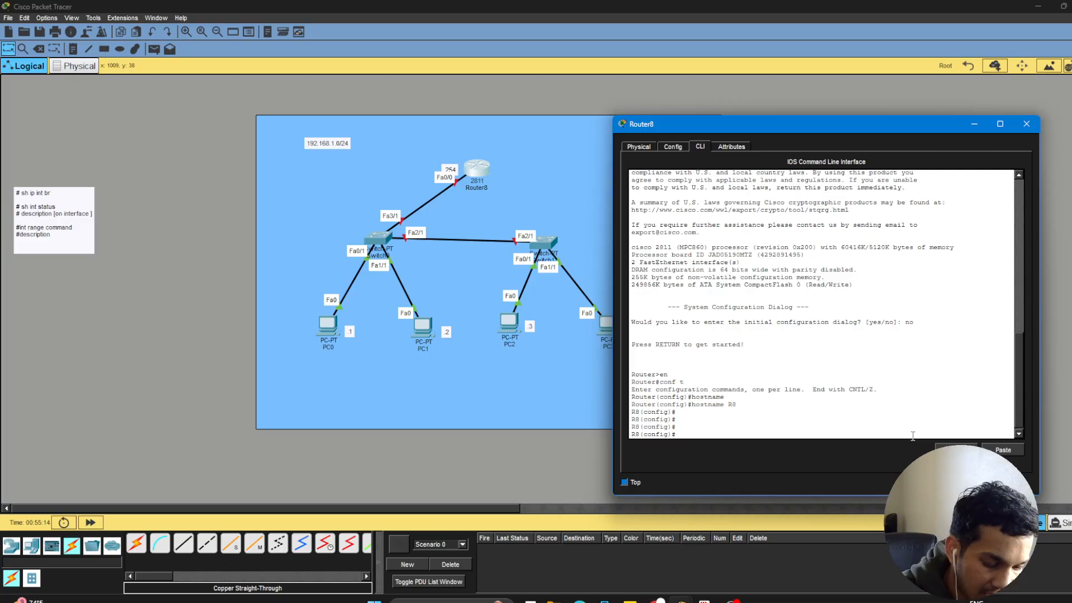
Assign IP address 192.168.1.254 with mask 255.255.255.0 to interface f0/0 on R8.
type("int")
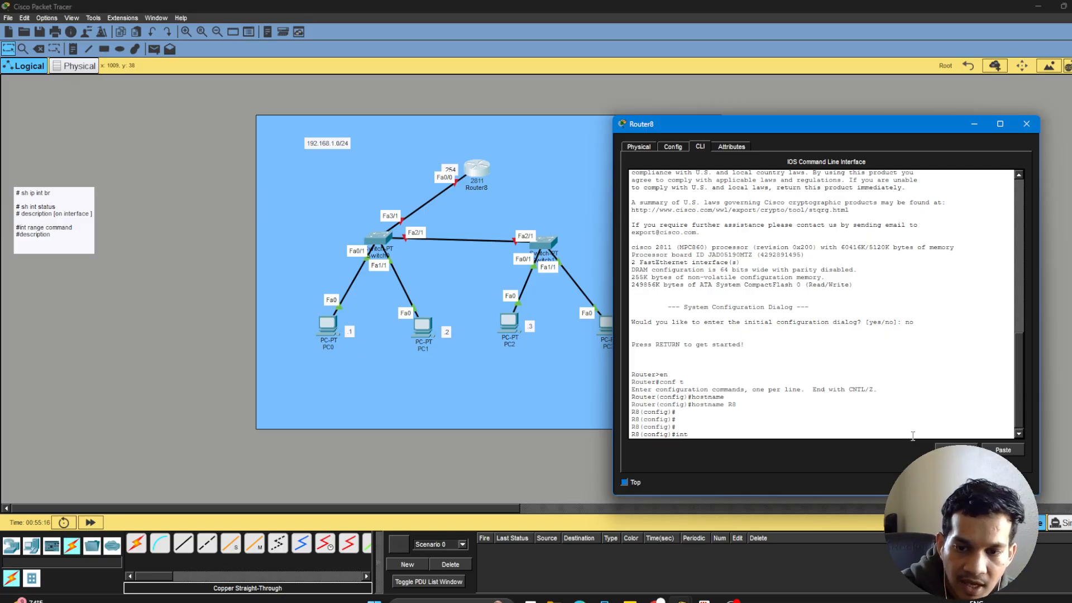
type(" f0/")
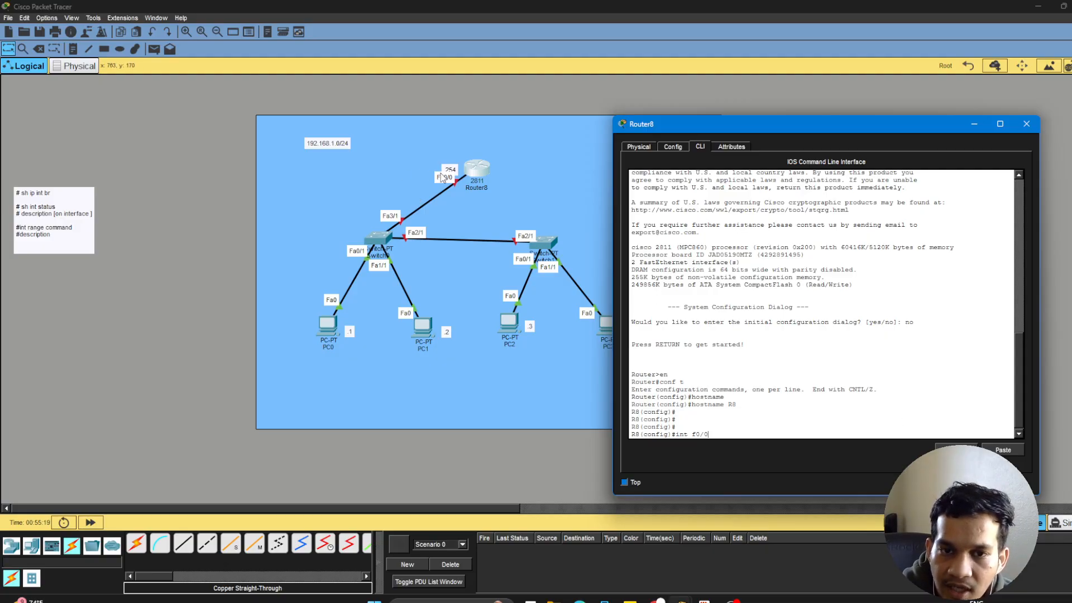
type("0")
key("Return")
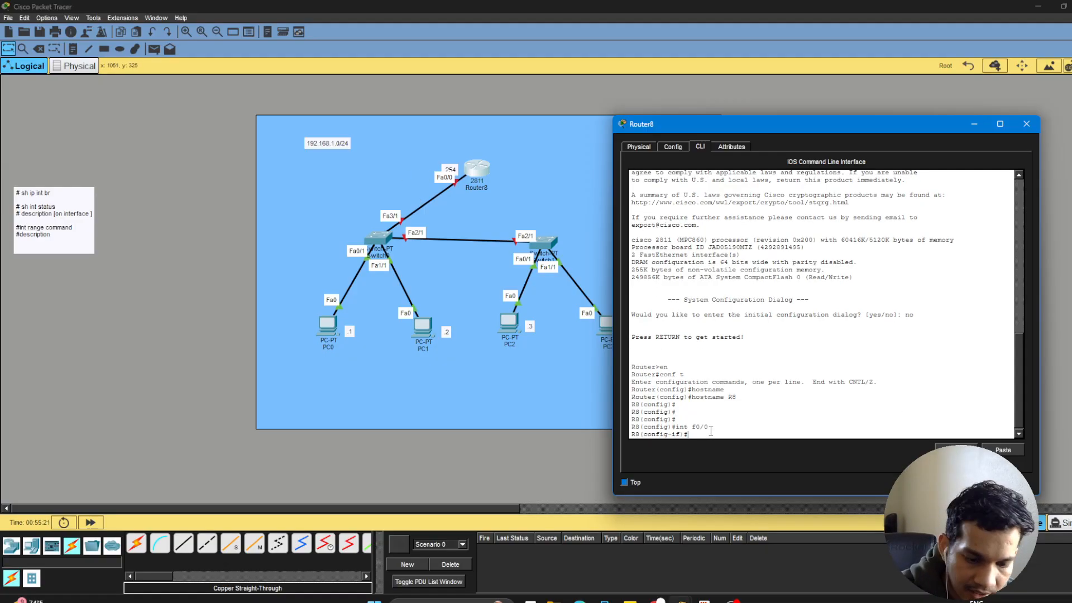
type("ip ad")
key("Tab")
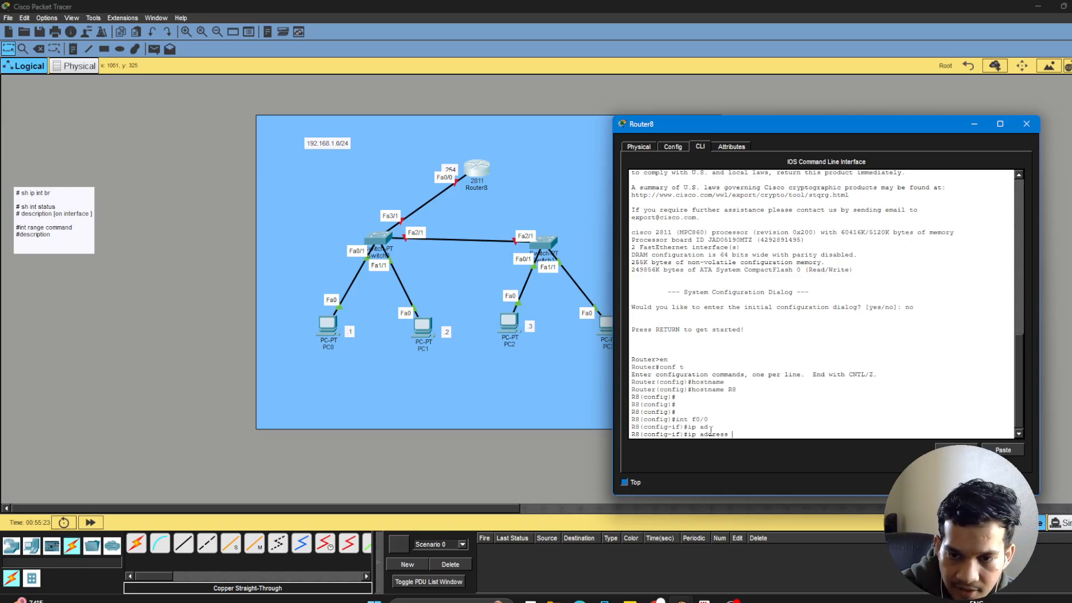
type("192.16")
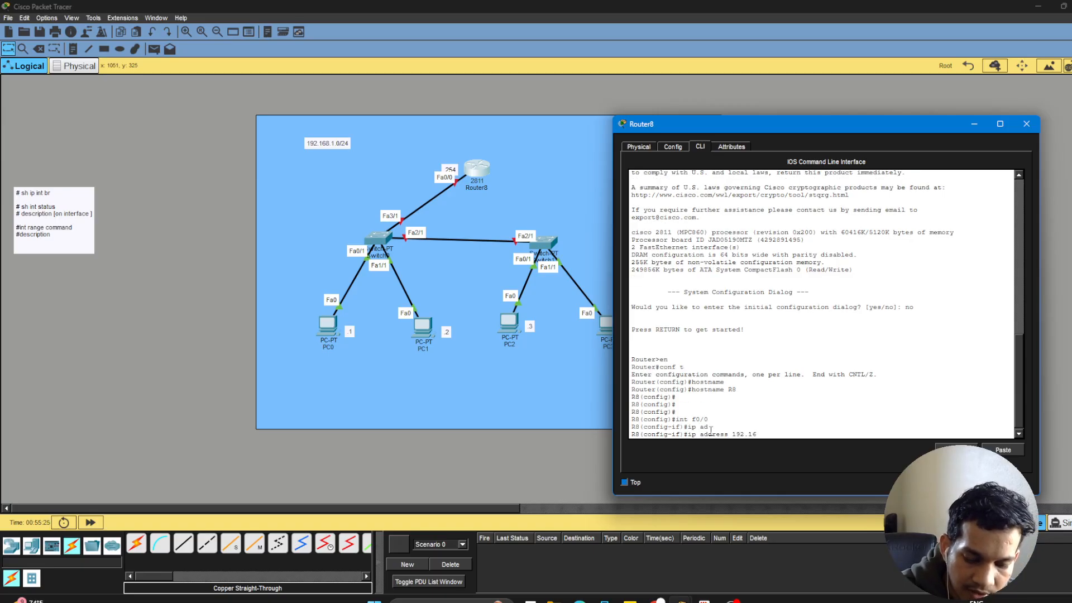
type("8.1.254")
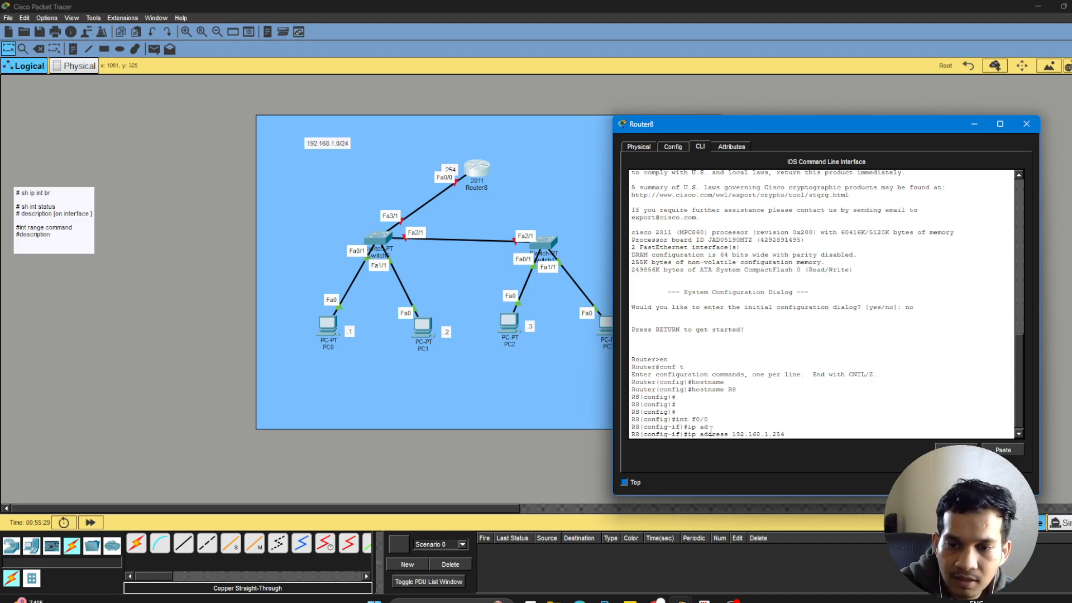
type(" 255")
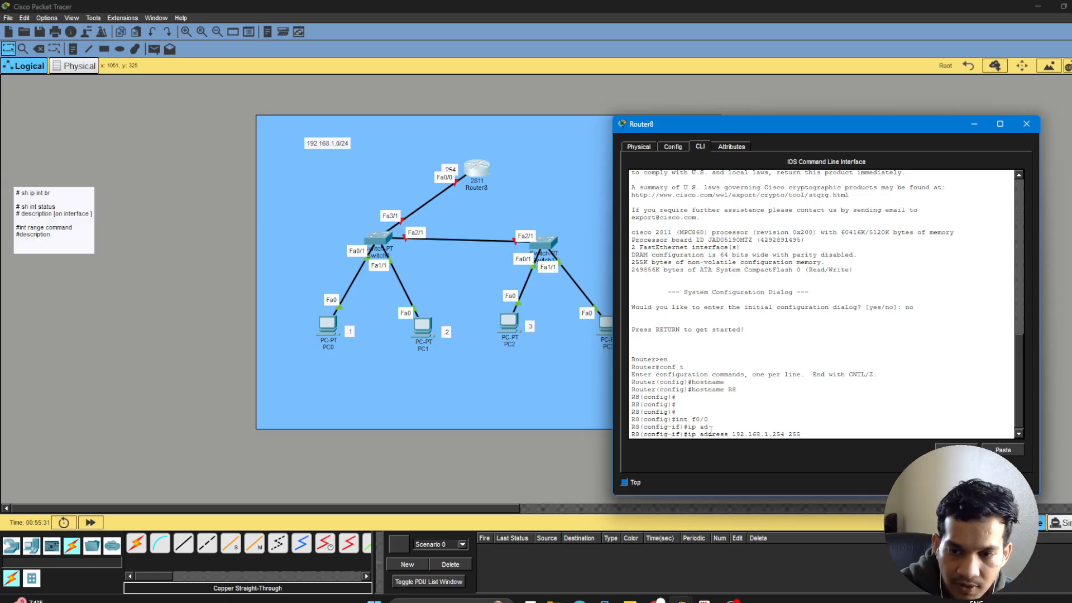
type(".255.255.0")
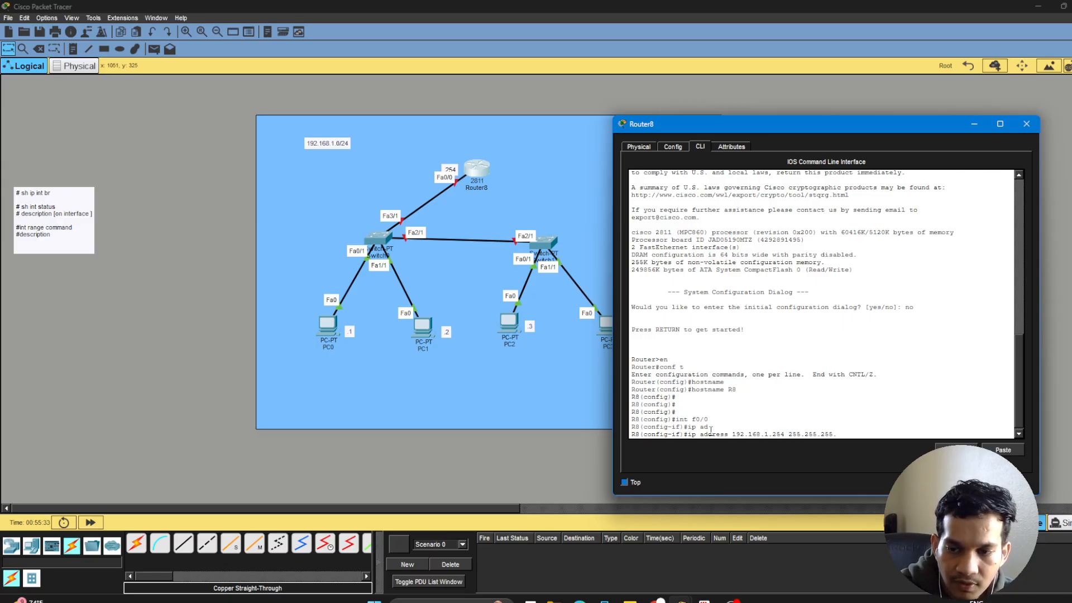
key("Return")
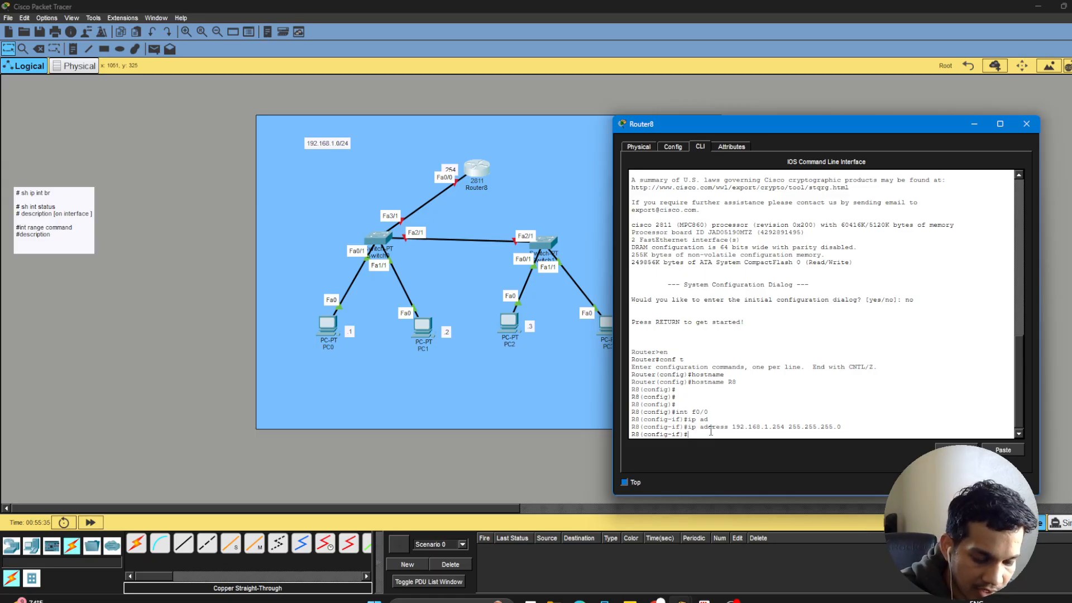
Enable interface f0/0 with no shut and review its link and line protocol messages.
type("no sh")
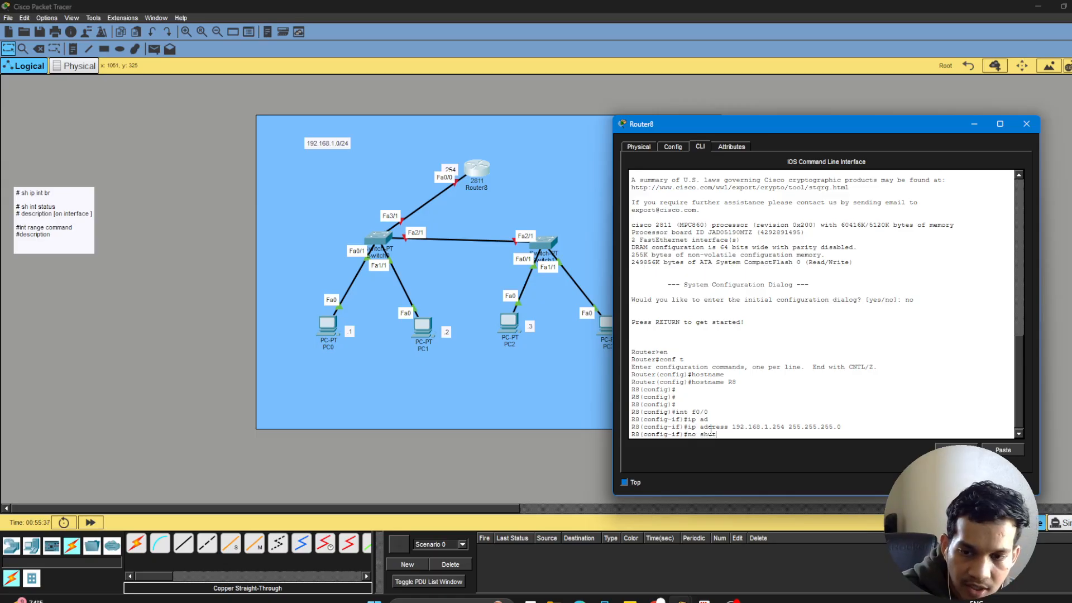
type("ut")
key("Return")
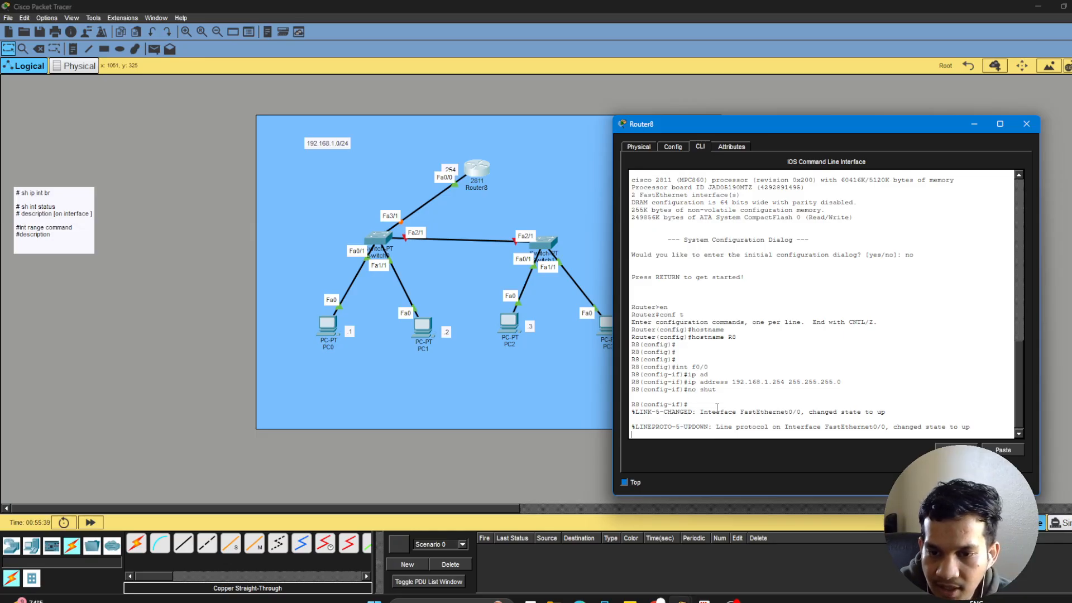
left_click_drag(703, 414, 886, 411)
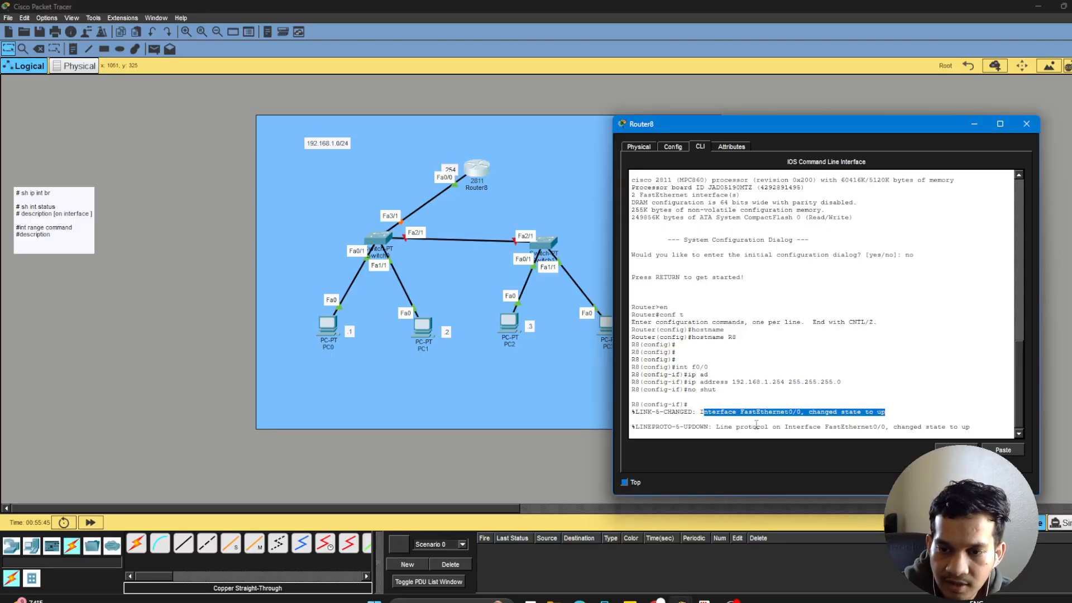
left_click_drag(733, 428, 971, 429)
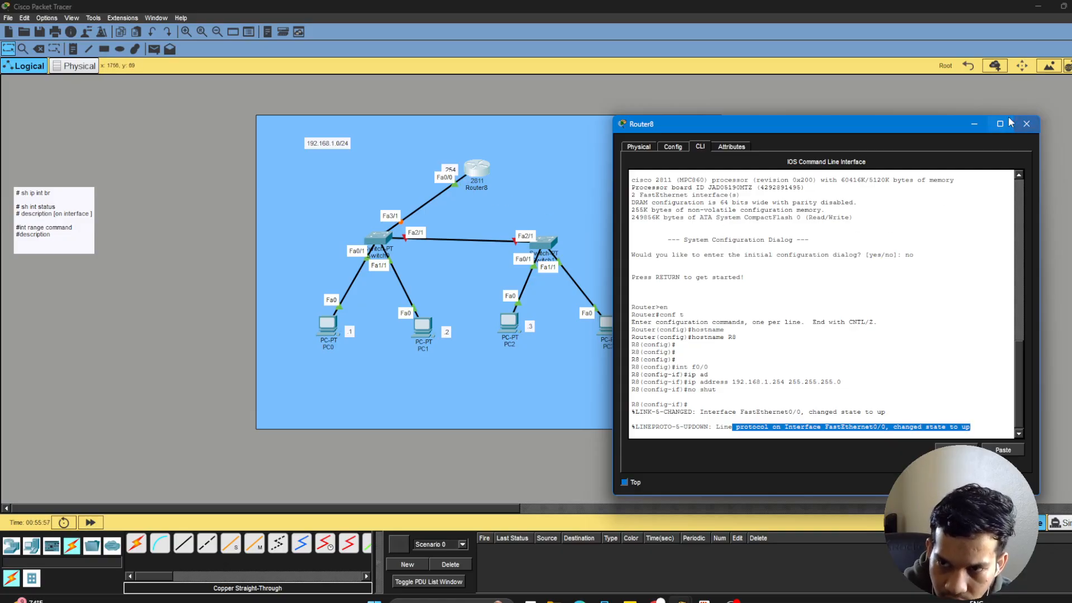
key("Return")
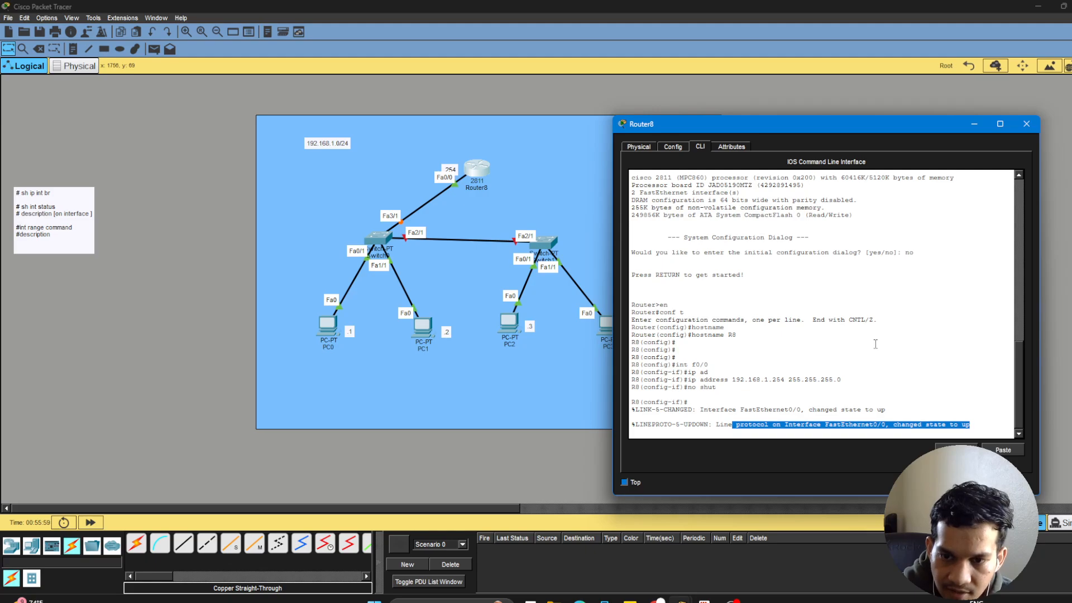
key("Return")
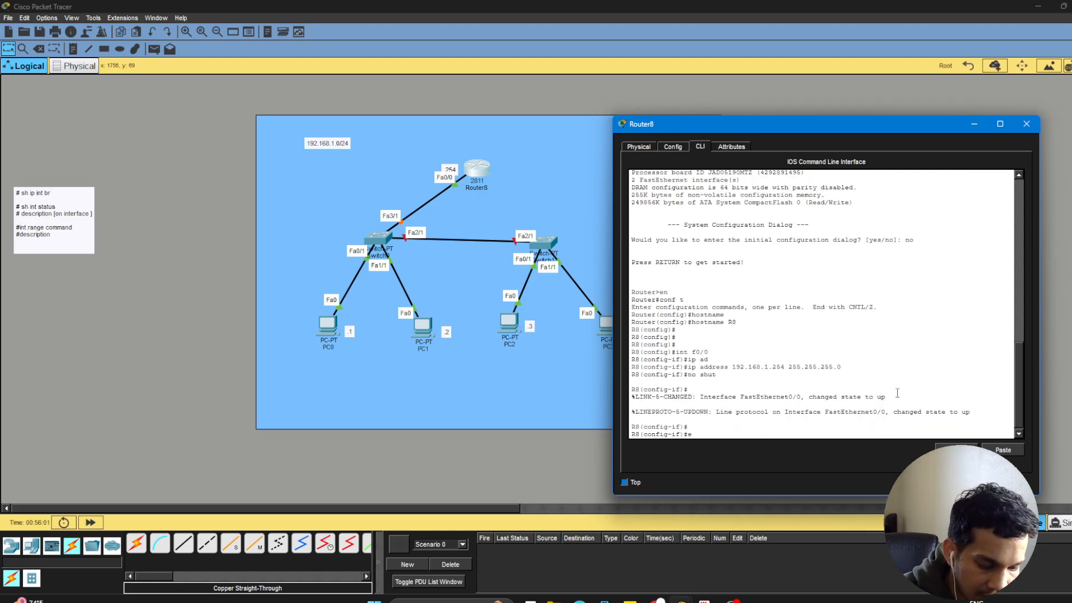
Exit interface configuration and run do sh ip int br to examine the FastEthernet0/0 entry.
type("ex")
key("Return")
key("Return")
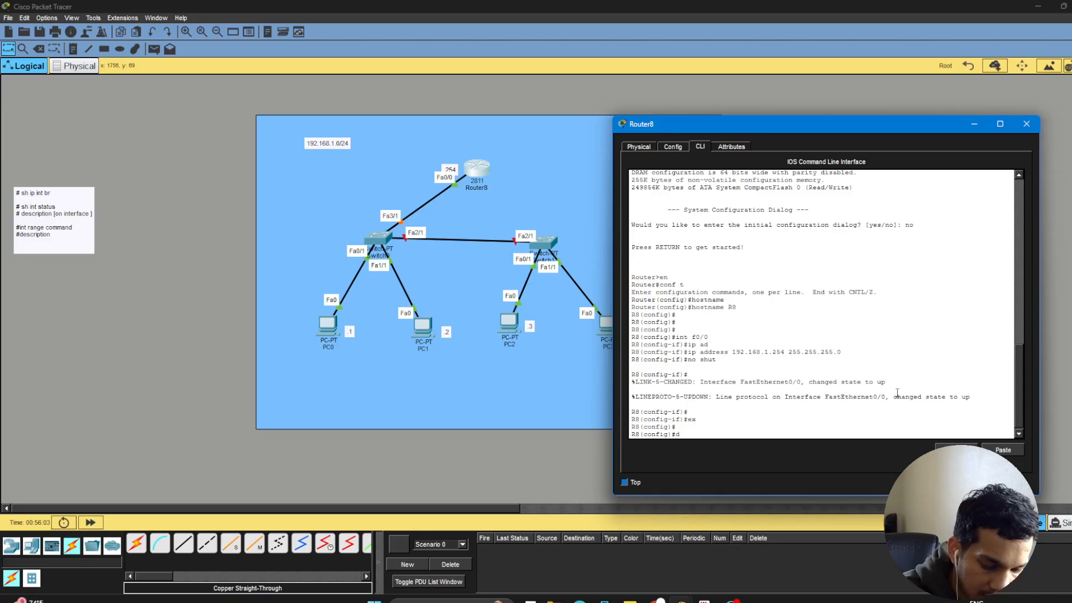
type("do sh ")
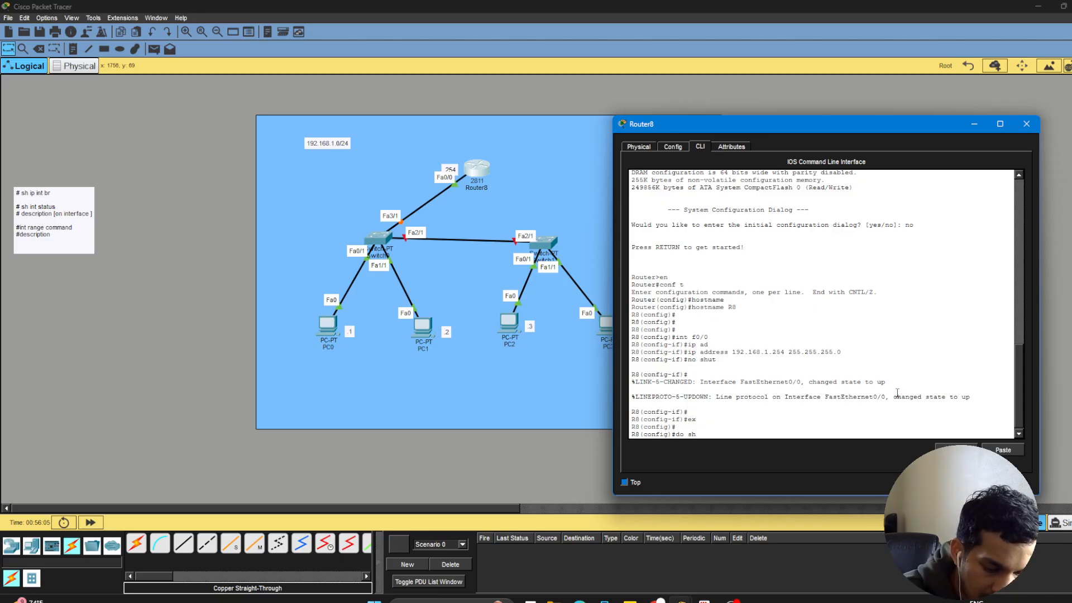
type("ip int b")
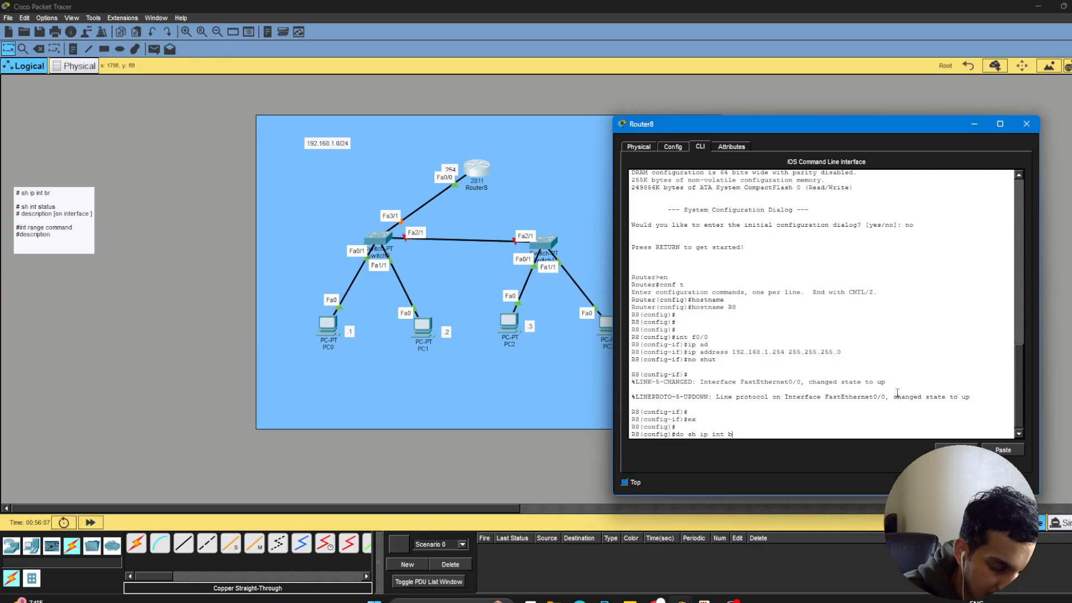
type("r")
key("Return")
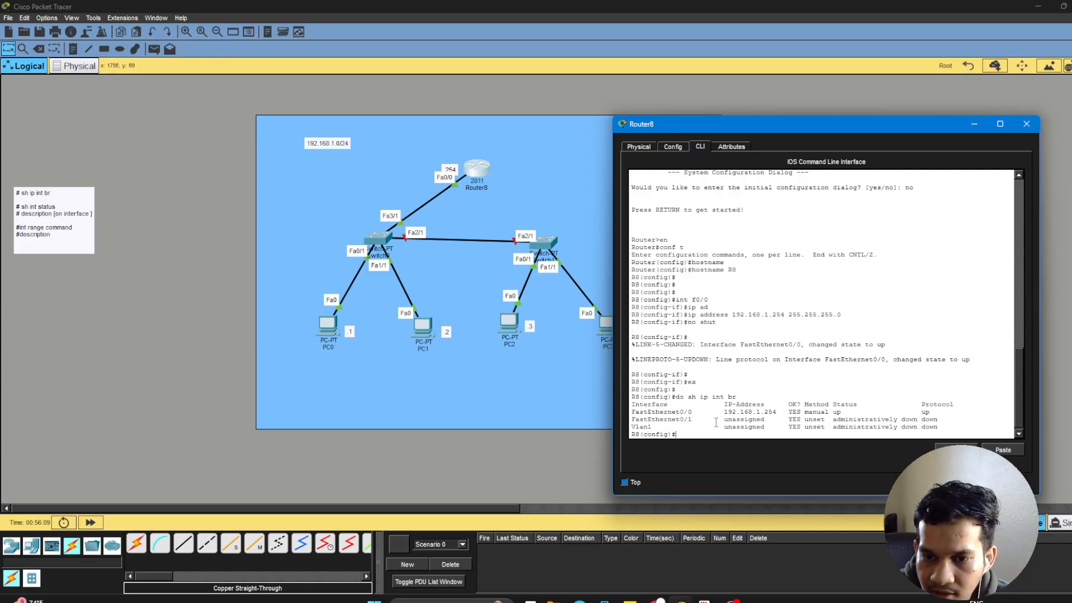
left_click_drag(635, 414, 941, 412)
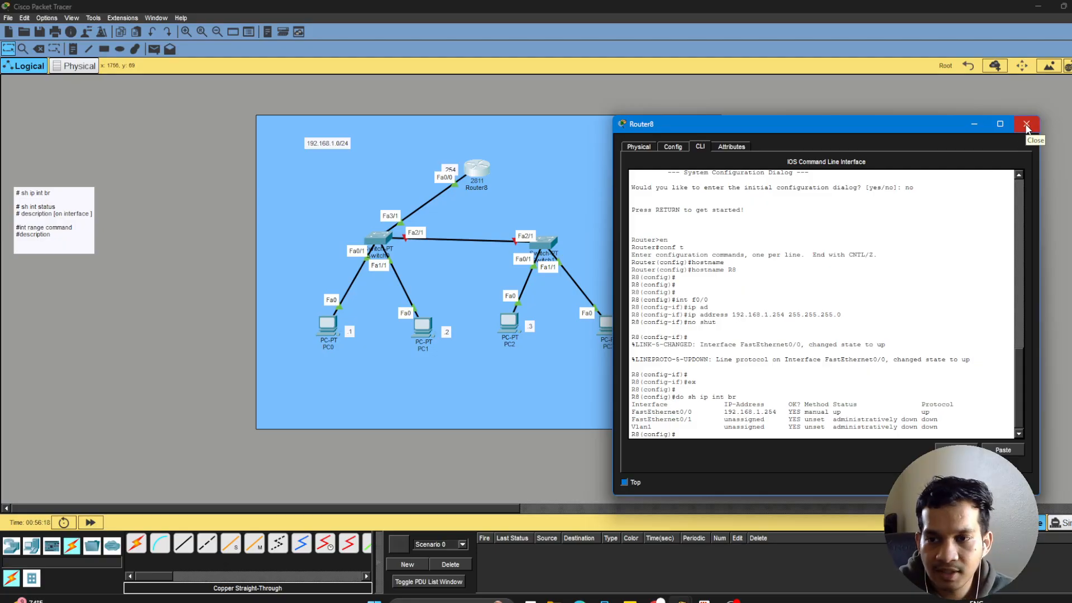
Close the router window and bring up Switch0's IOS command prompt with its window placed beside the topology.
left_click(1026, 126)
left_click(379, 240)
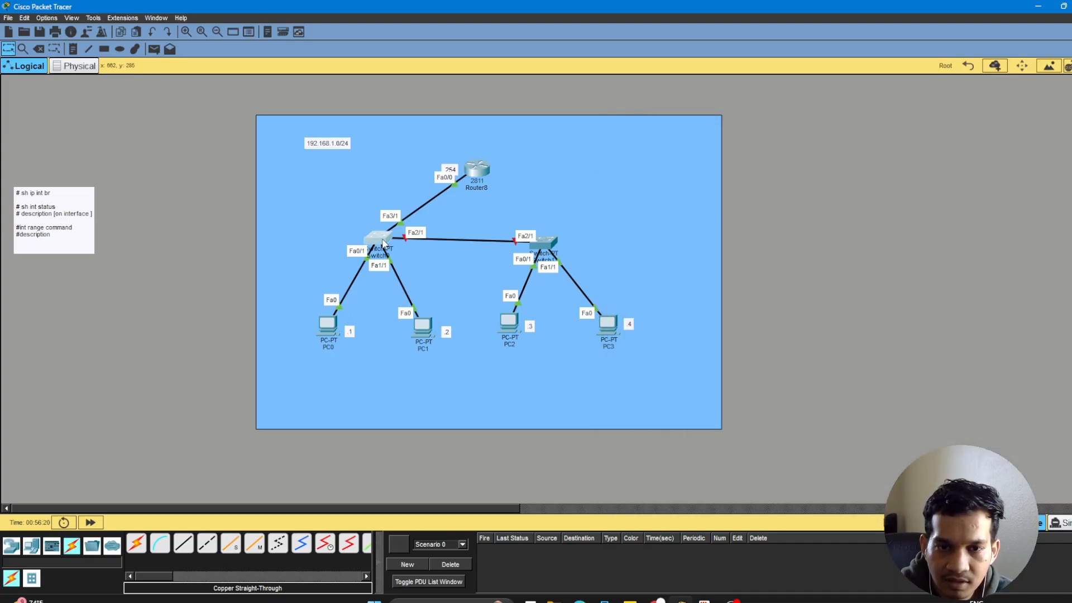
left_click_drag(562, 111, 815, 128)
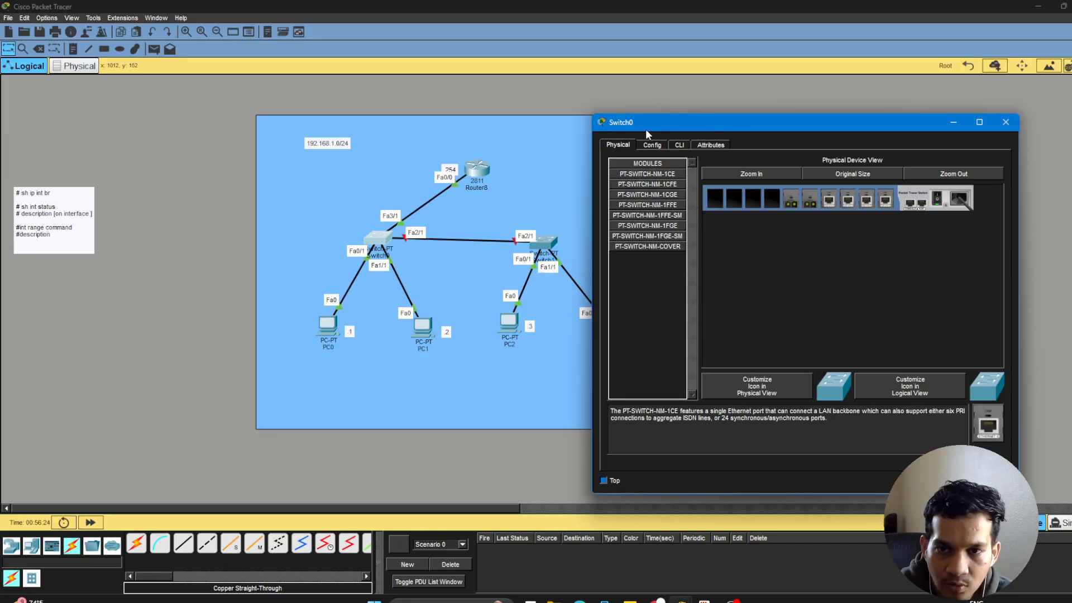
left_click(676, 144)
left_click(768, 402)
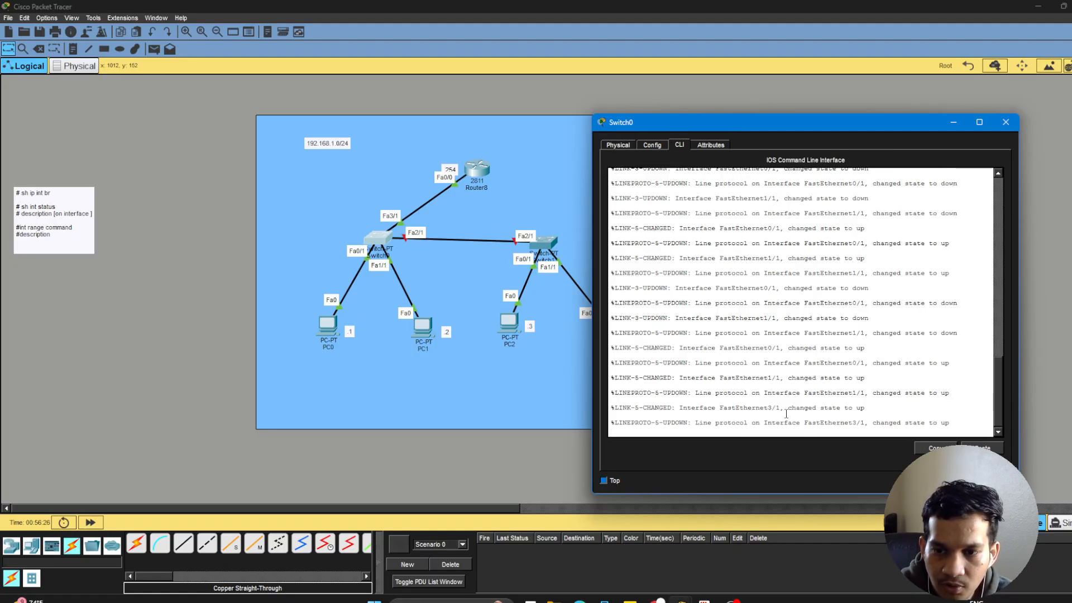
key("Return")
key("Return")
key("Return")
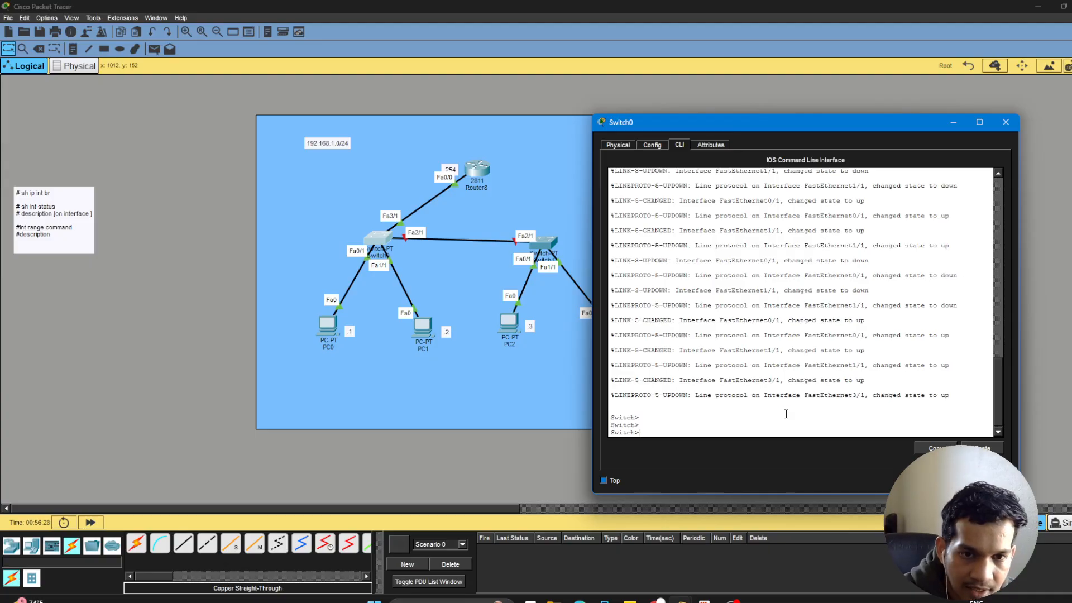
Enter privileged and global configuration mode on the switch and set its hostname to Switch0.
type("en")
key("Return")
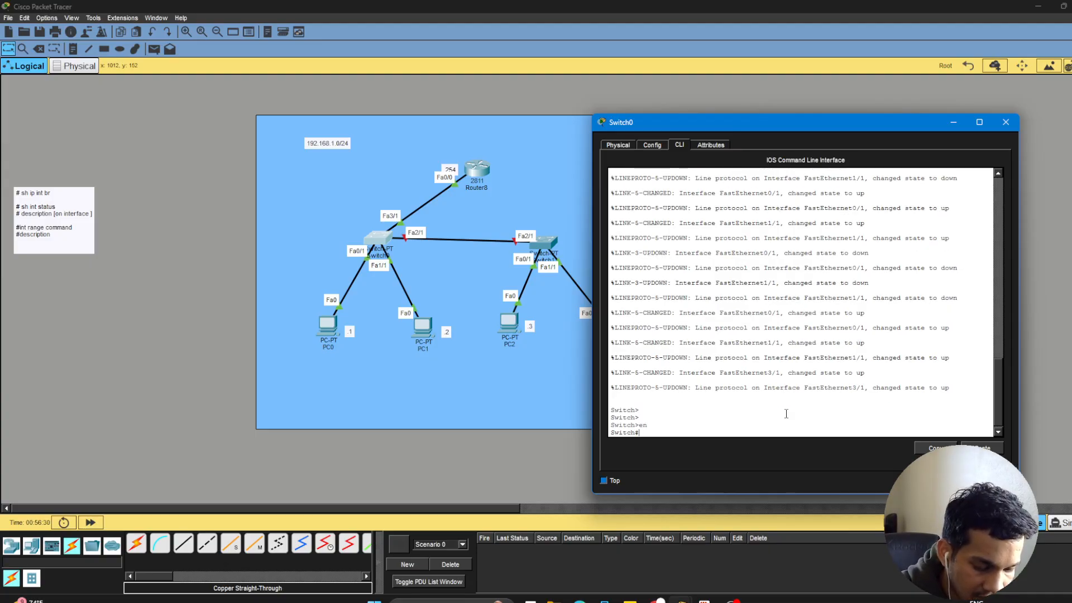
type("conf")
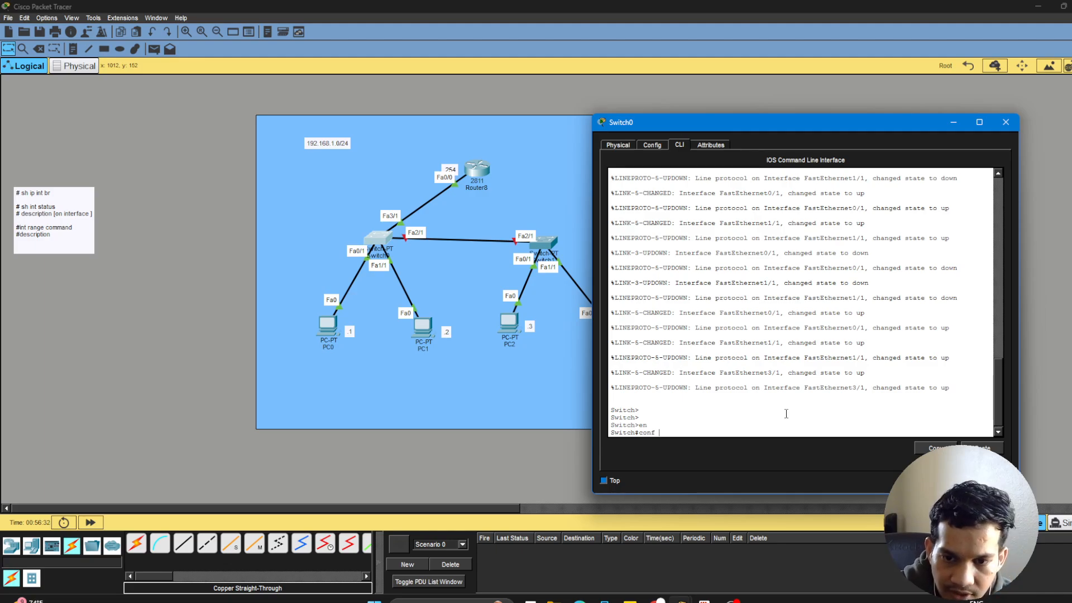
type(" t")
key("Return")
type("hos")
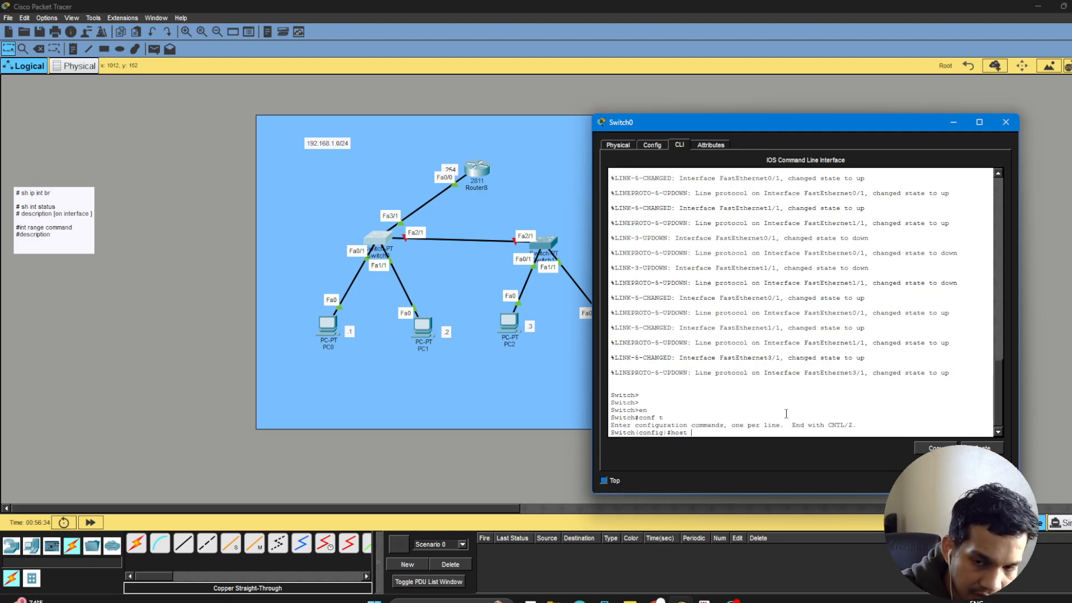
type("t")
key("Tab")
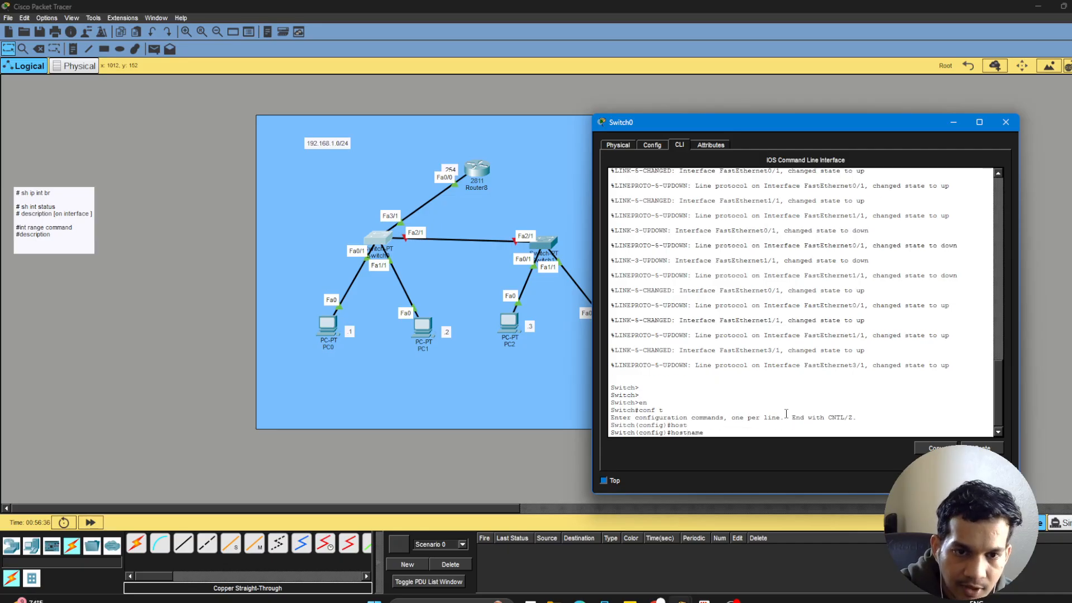
type("Sw")
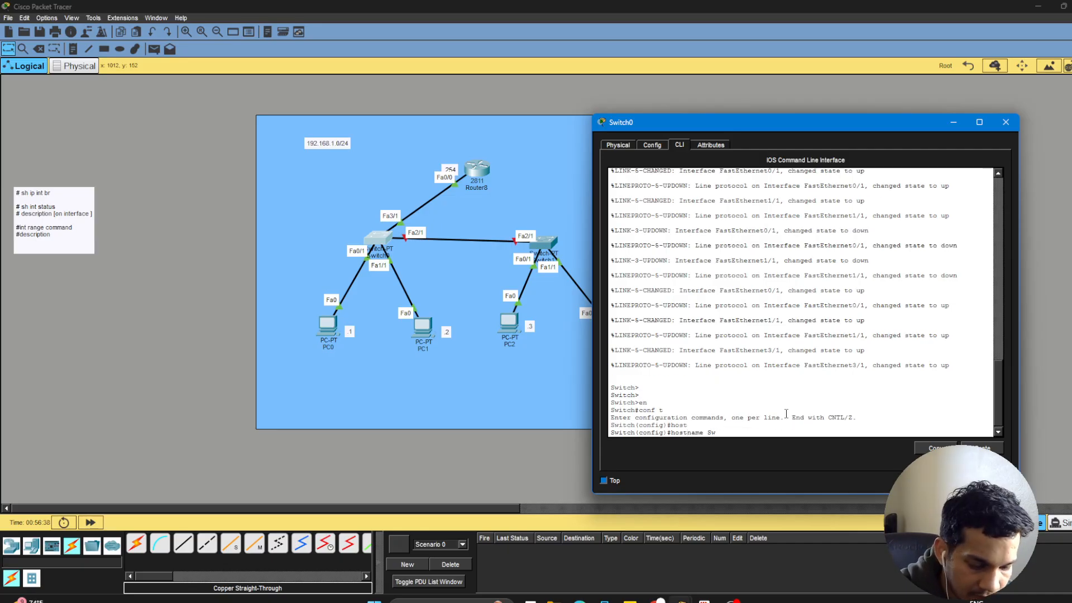
type("itch0")
key("Return")
key("Return")
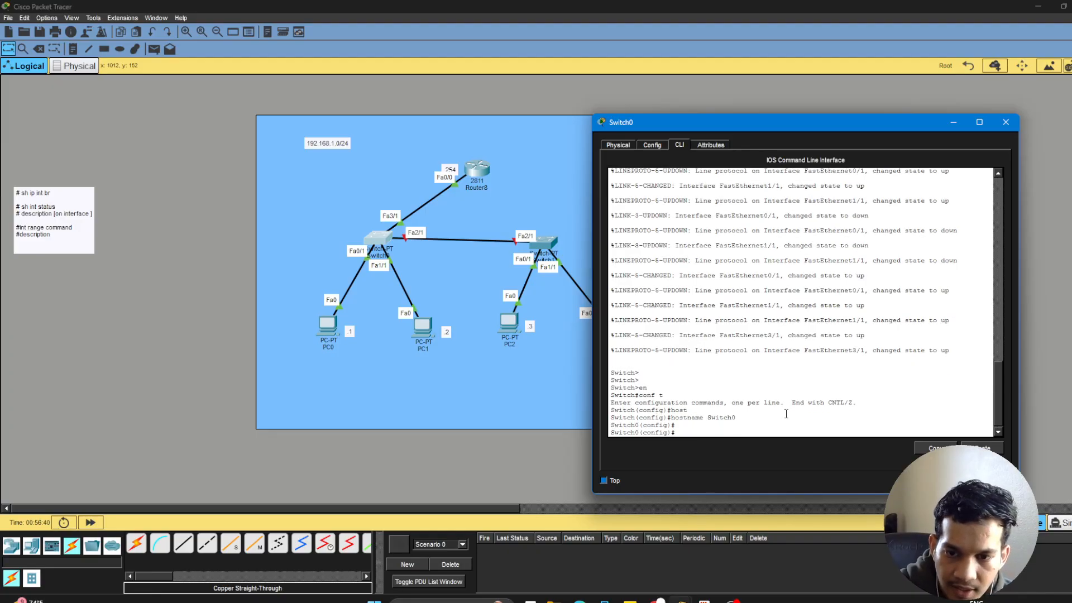
Enable interface f2/1 on Switch0 with no shut and minimize the switch's window to reveal the topology.
type("int")
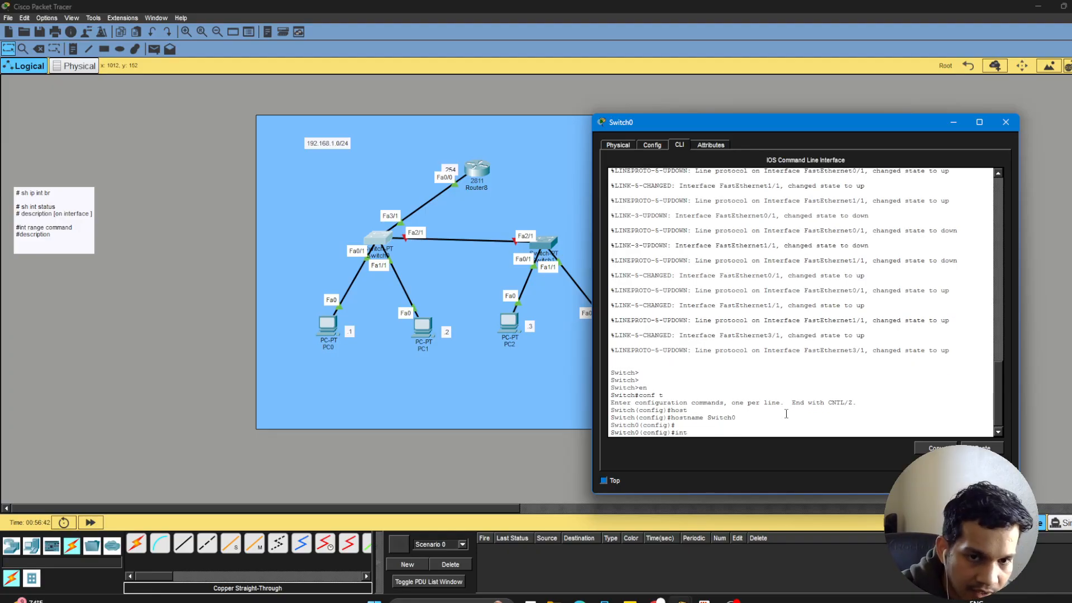
type(" f2/1")
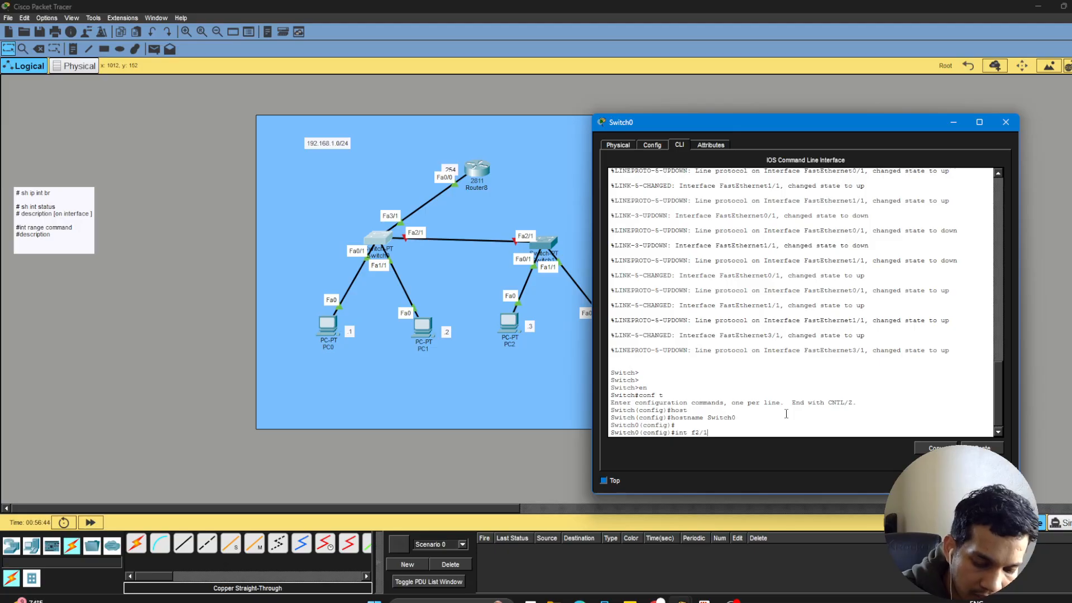
key("Return")
type("no shut")
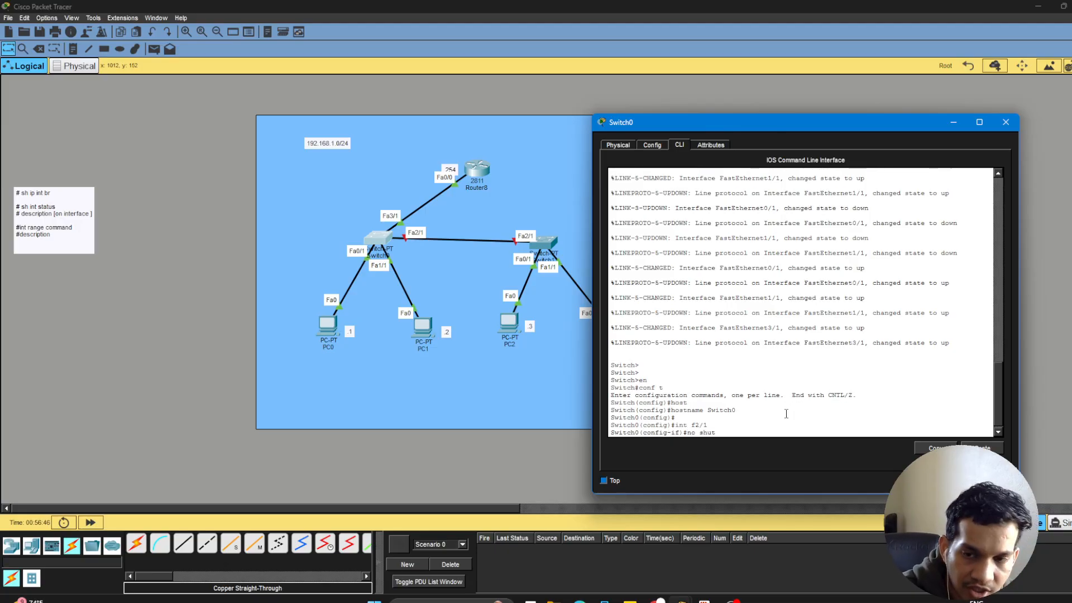
key("Return")
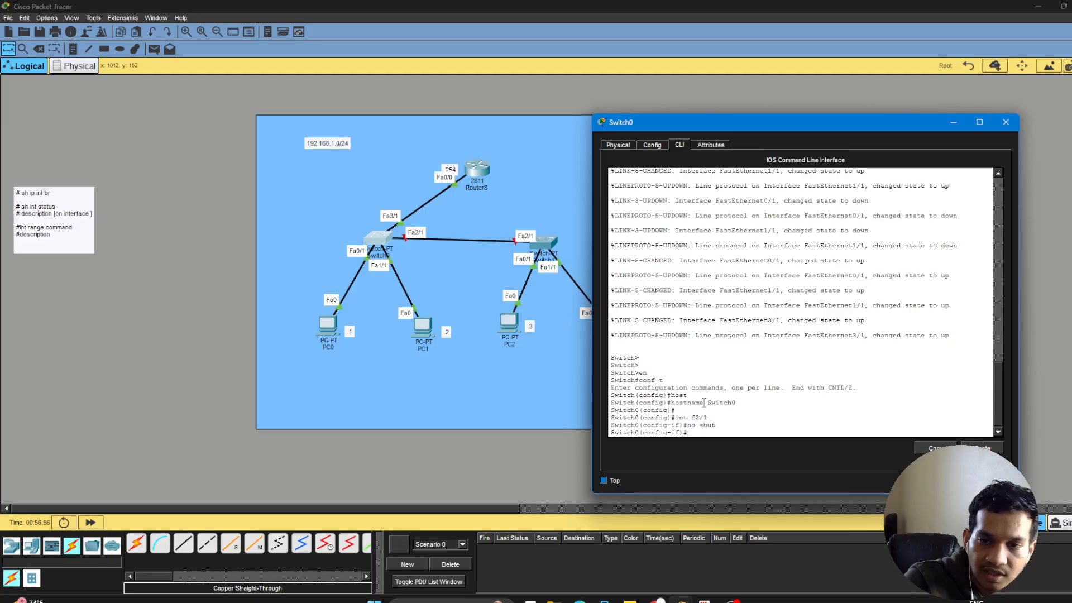
left_click(956, 122)
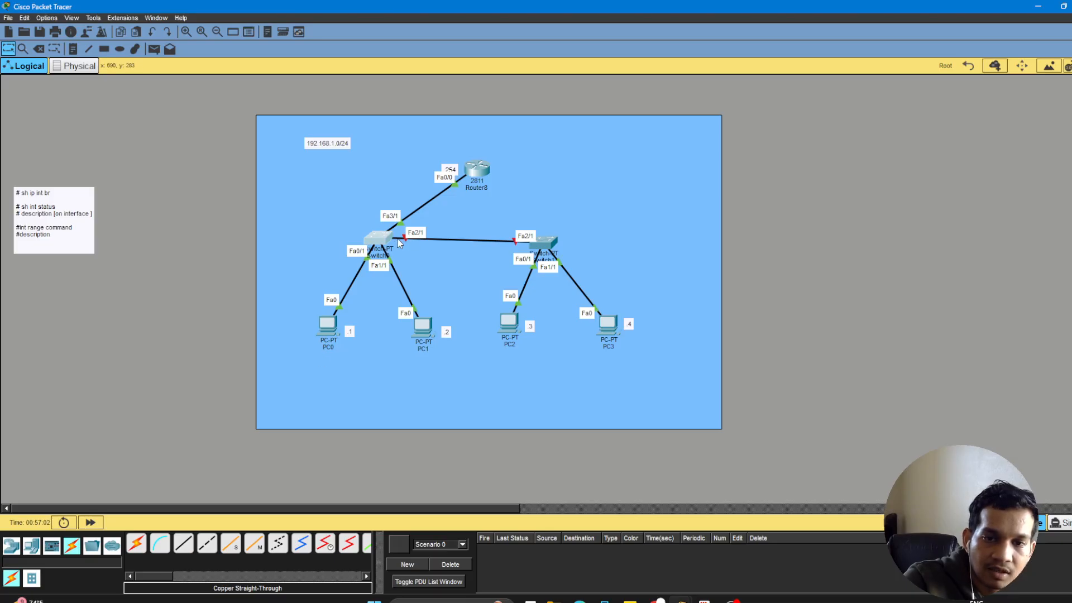
Delete the straight-through cable between Switch0 and Switch1, keeping both switches.
left_click(41, 52)
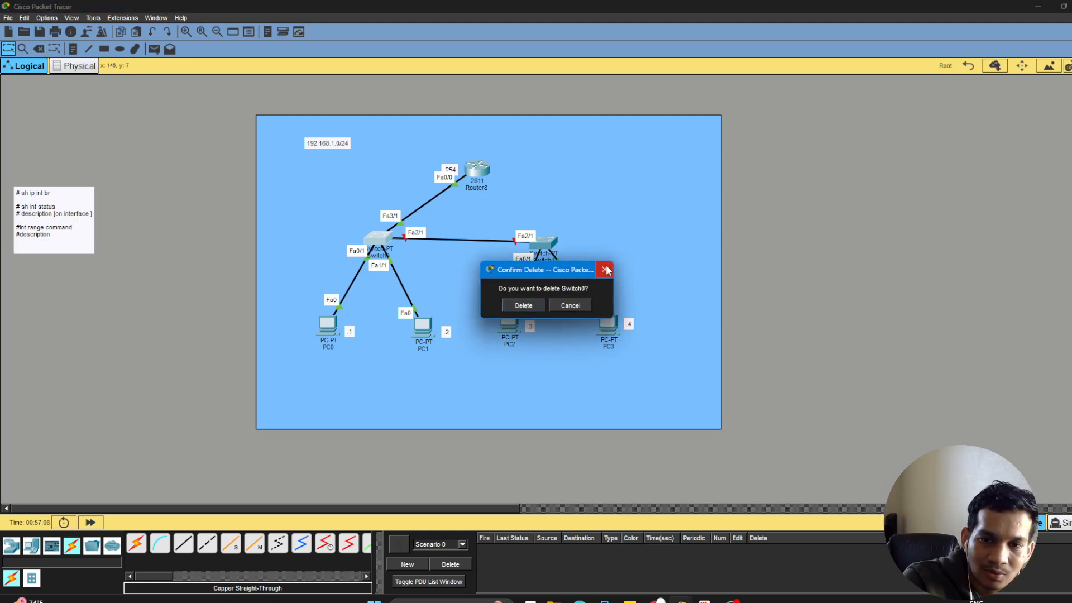
left_click(606, 270)
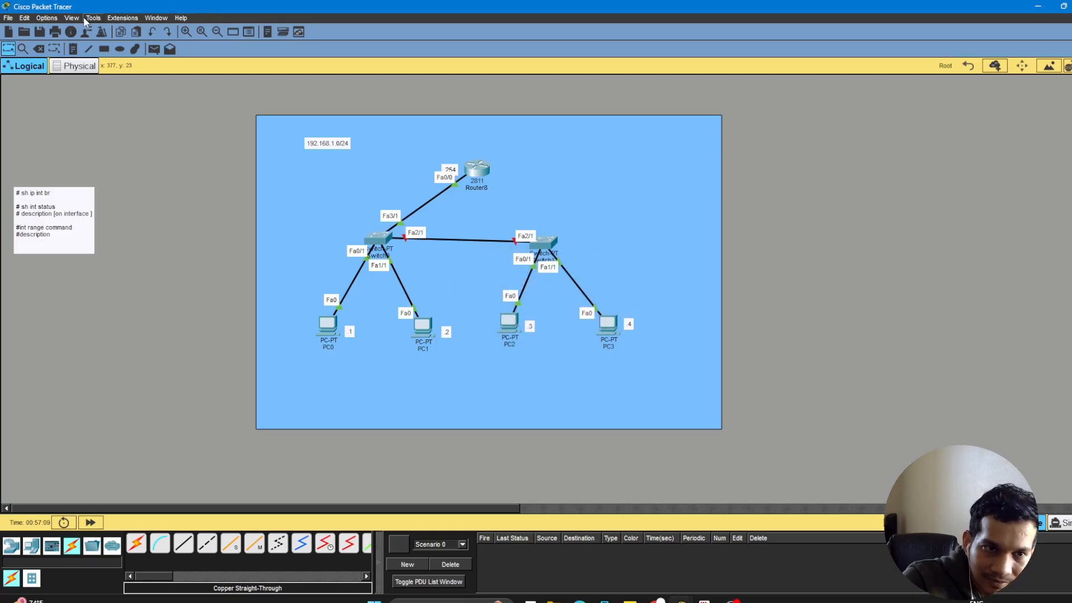
left_click(40, 51)
left_click(456, 239)
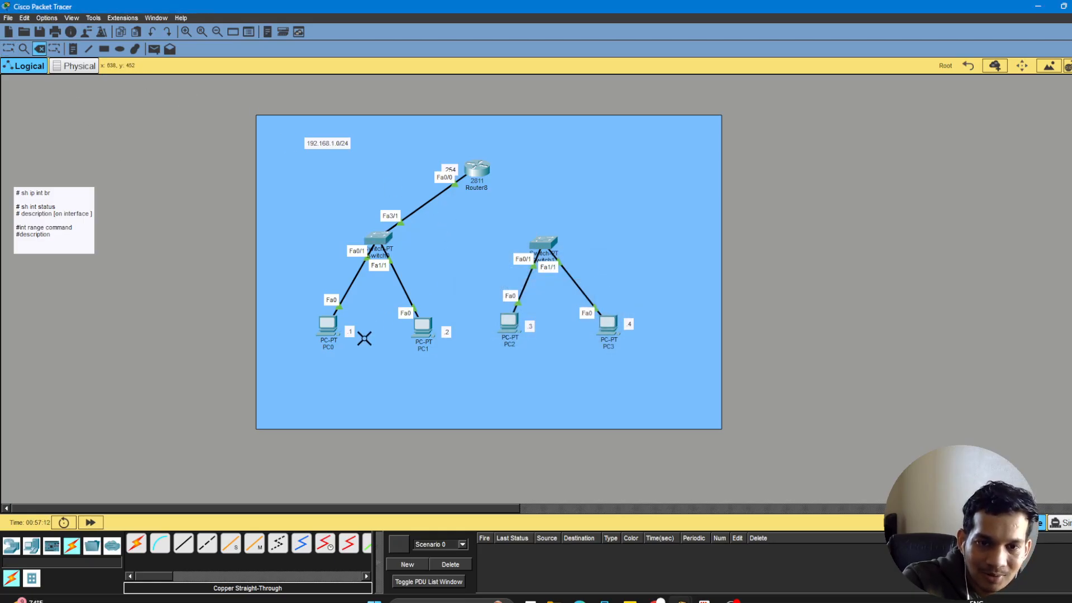
Connect FastEthernet2/1 on Switch0 to FastEthernet2/1 on Switch1 with a copper cross-over cable and fast-forward the simulation time.
left_click(207, 545)
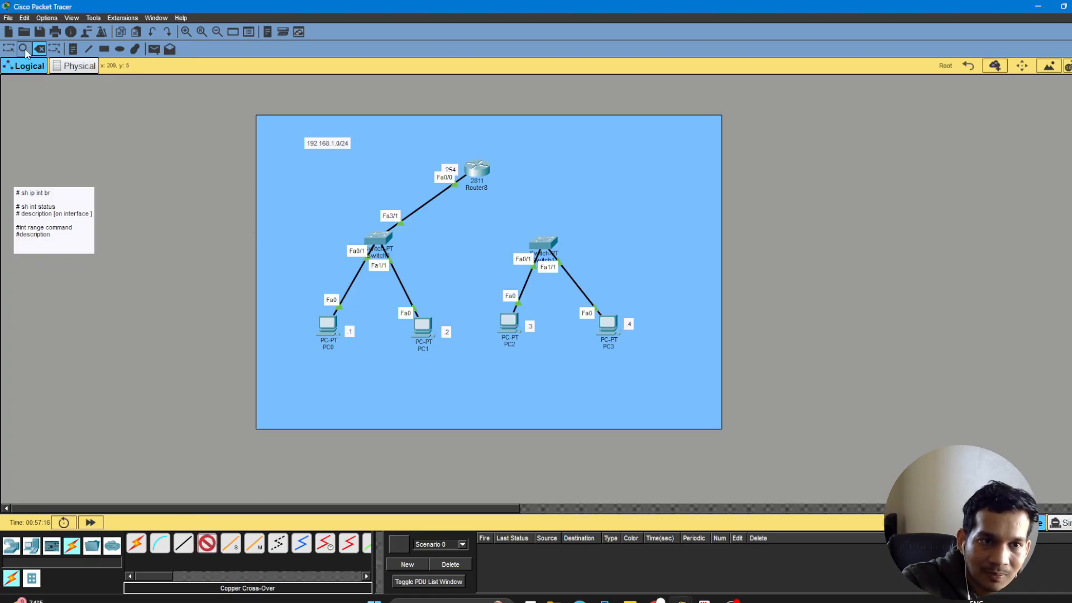
left_click(384, 239)
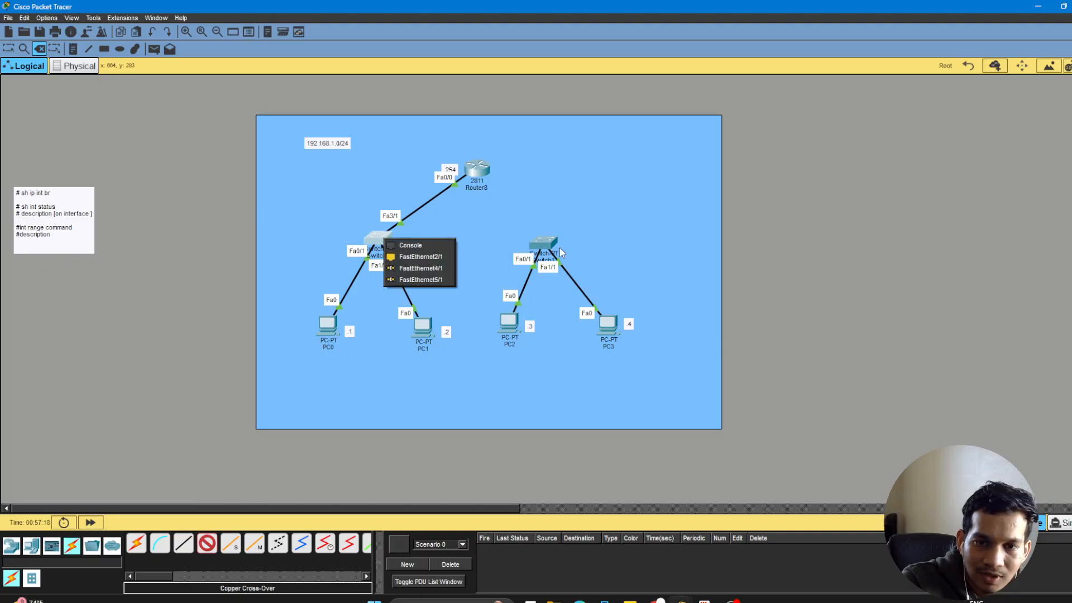
left_click(437, 258)
mouse_move(549, 242)
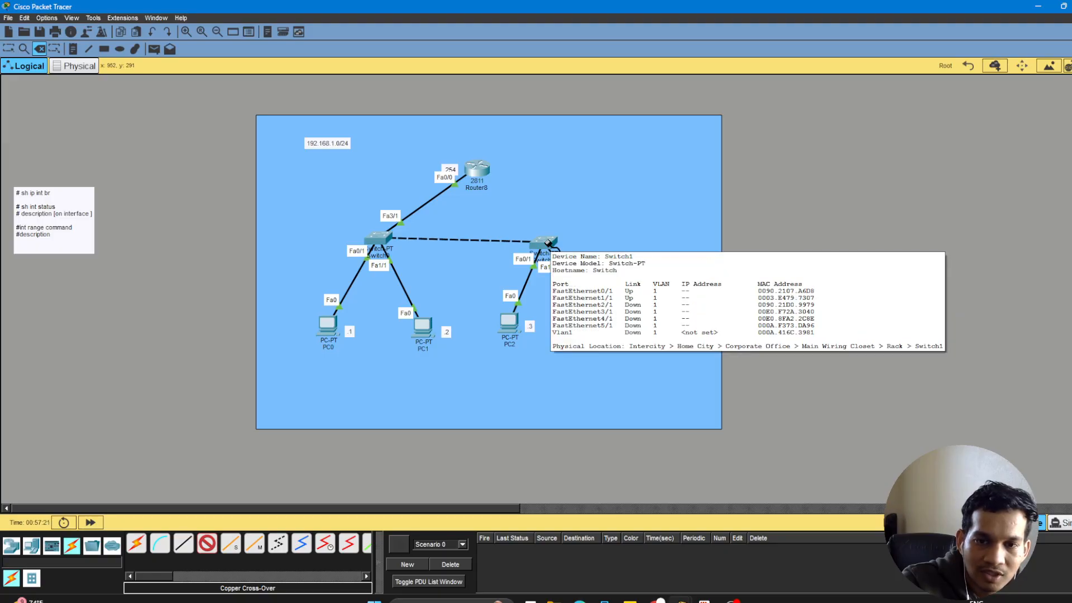
left_click(549, 242)
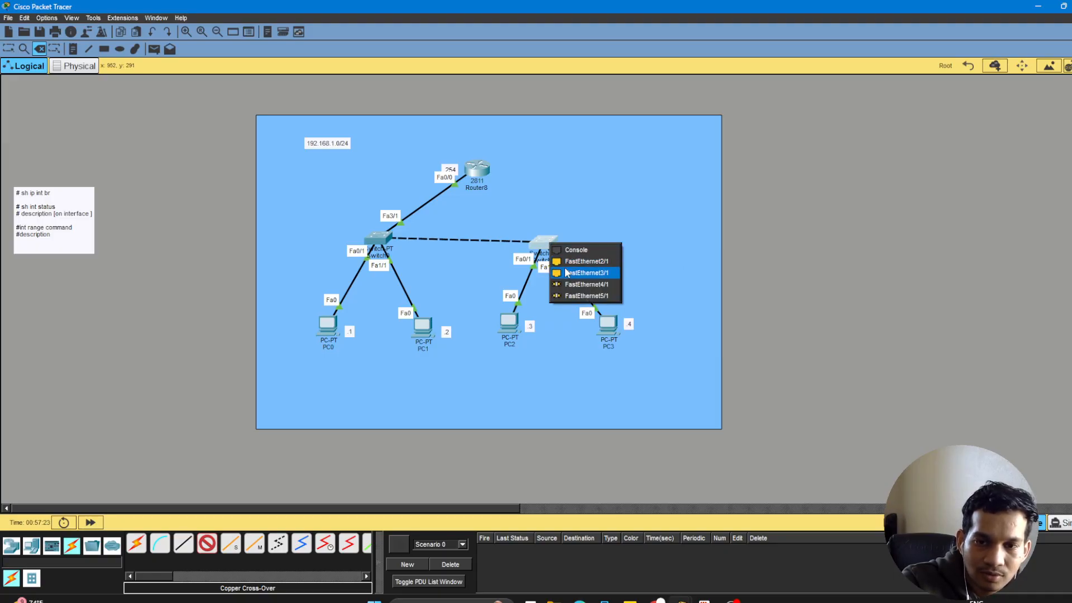
left_click(568, 268)
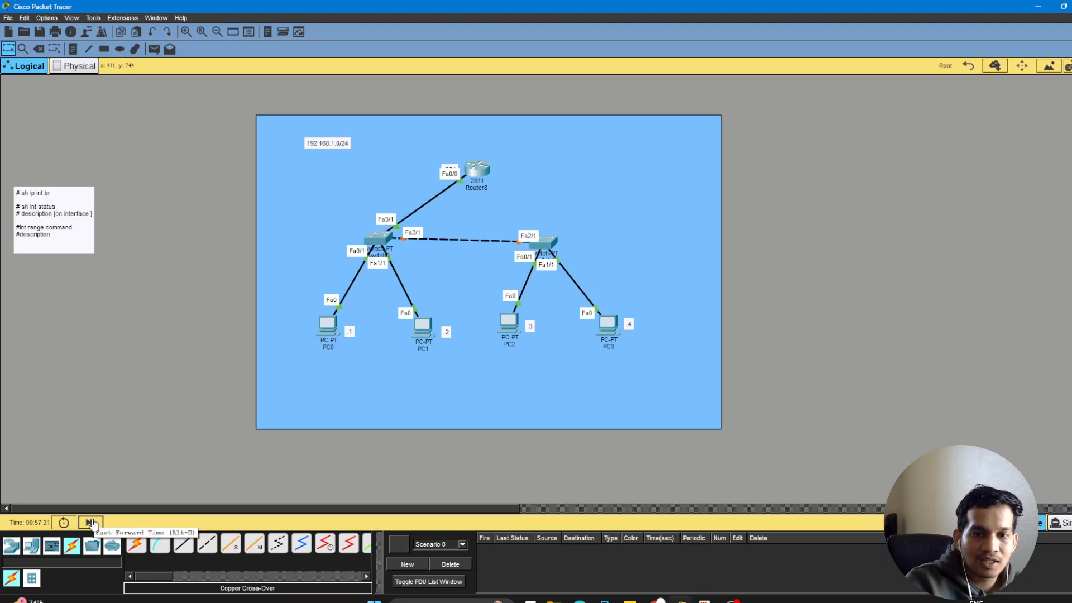
left_click(90, 522)
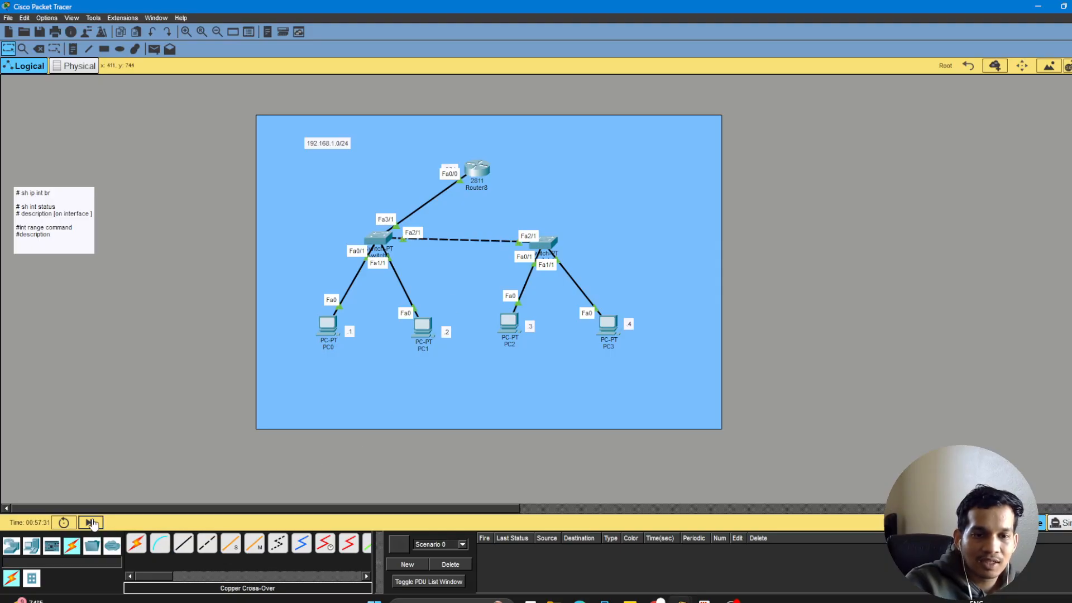
left_click(91, 523)
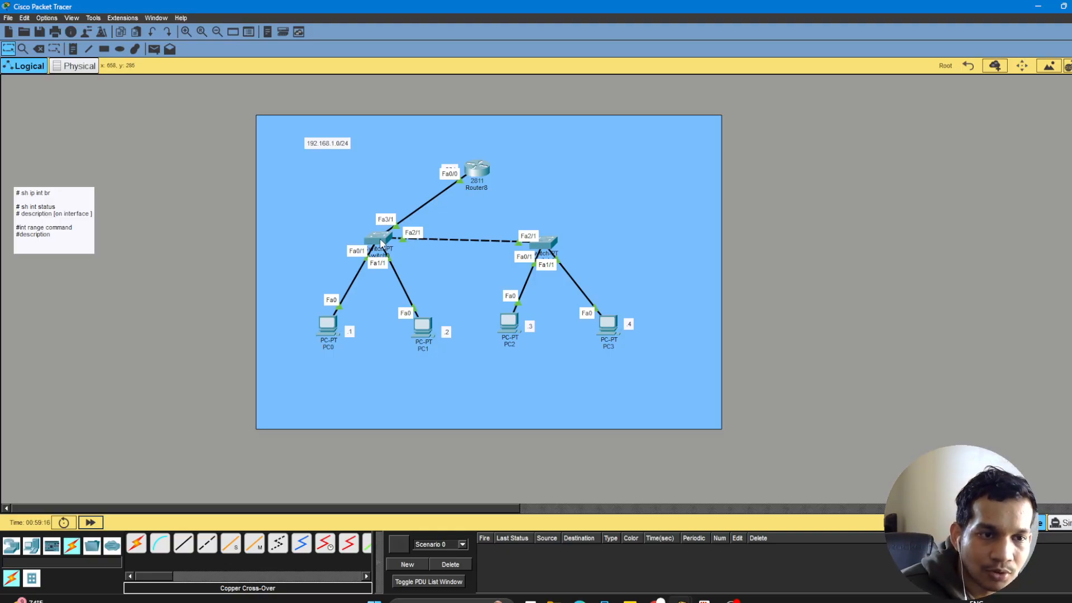
Reopen Switch0's command line and exit interface and global configuration back to privileged EXEC mode.
mouse_move(382, 242)
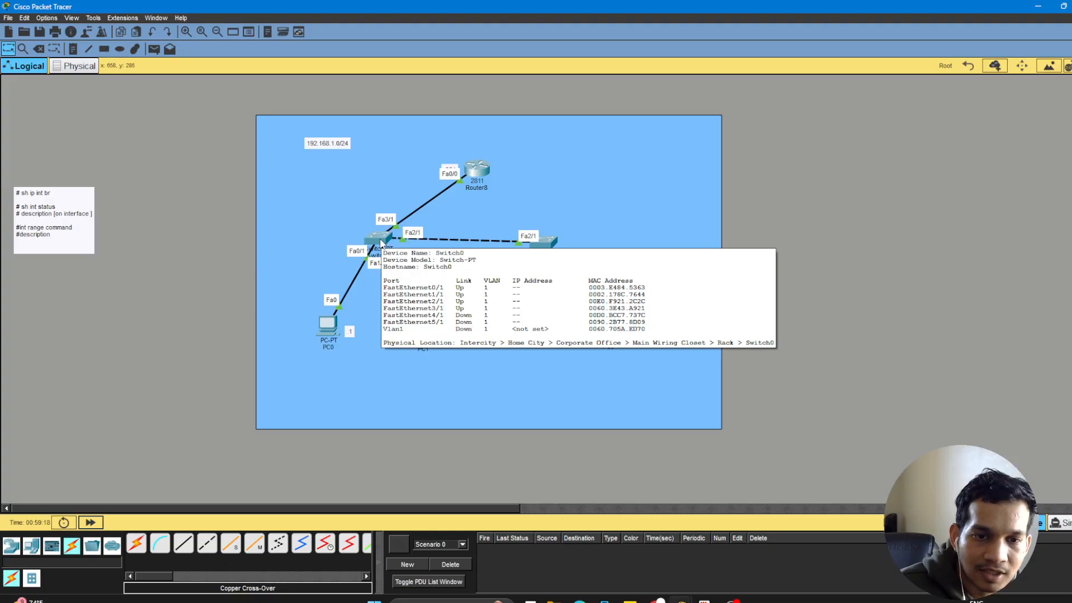
left_click(381, 242)
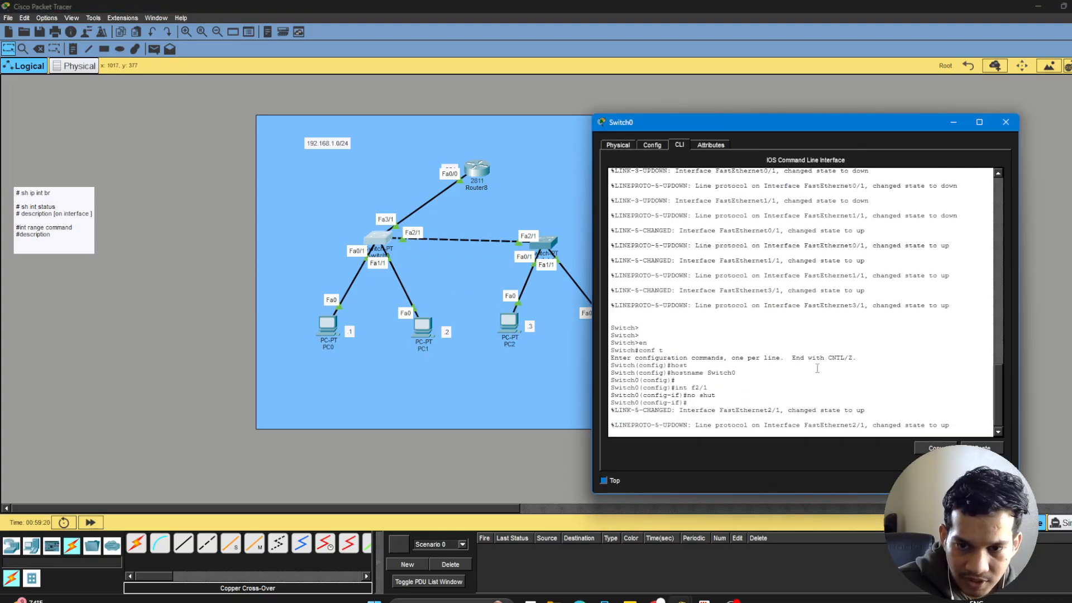
key("Return")
key("Return")
key("Return")
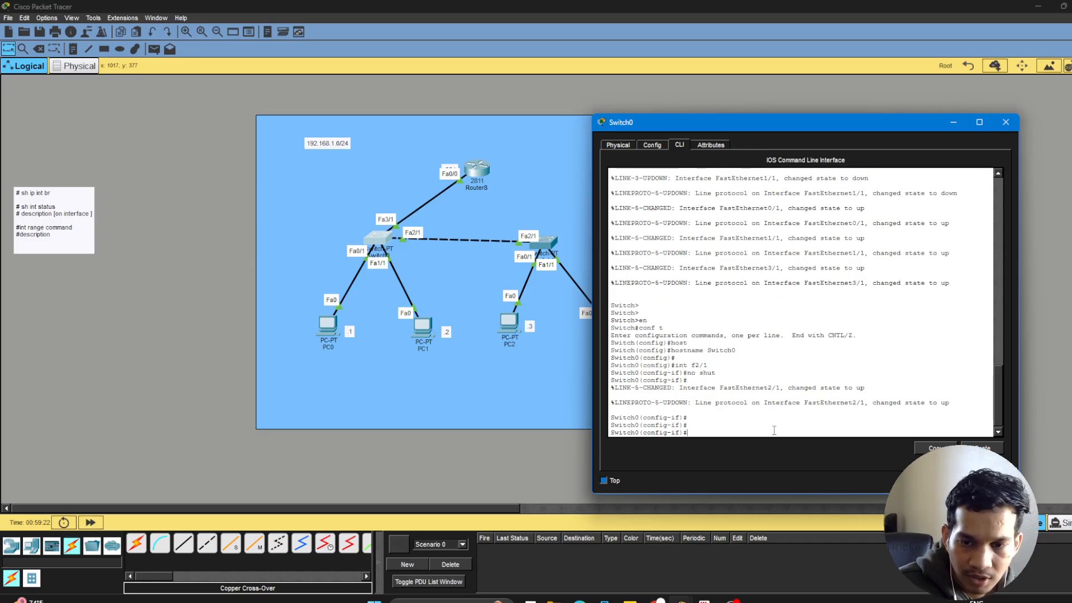
type("ex")
key("Return")
key("Return")
type("ex")
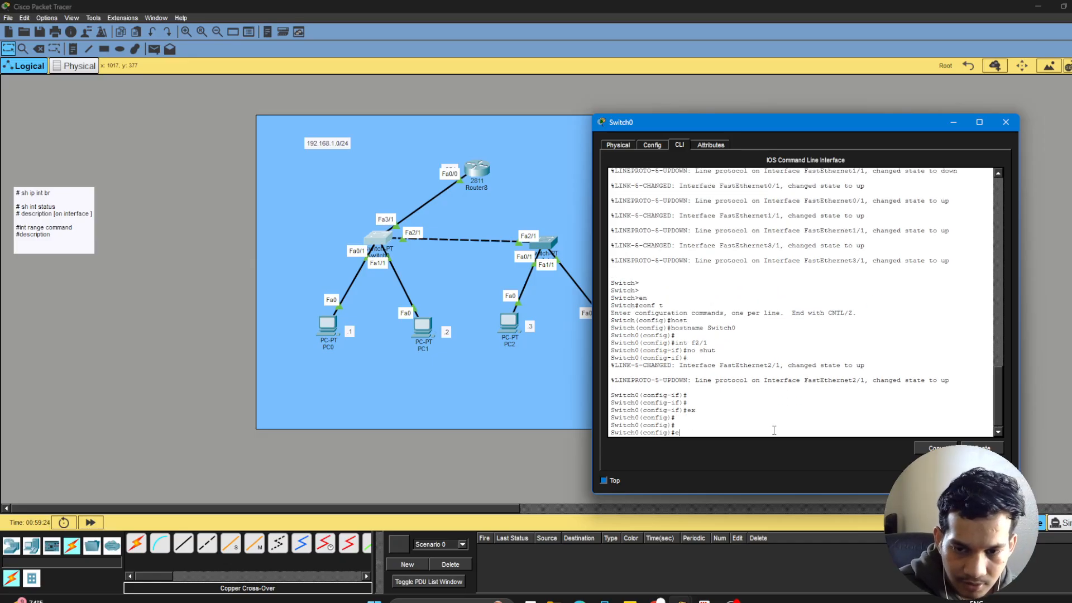
key("Return")
key("Return")
key("Return")
key("Return")
key("Return")
key("Return")
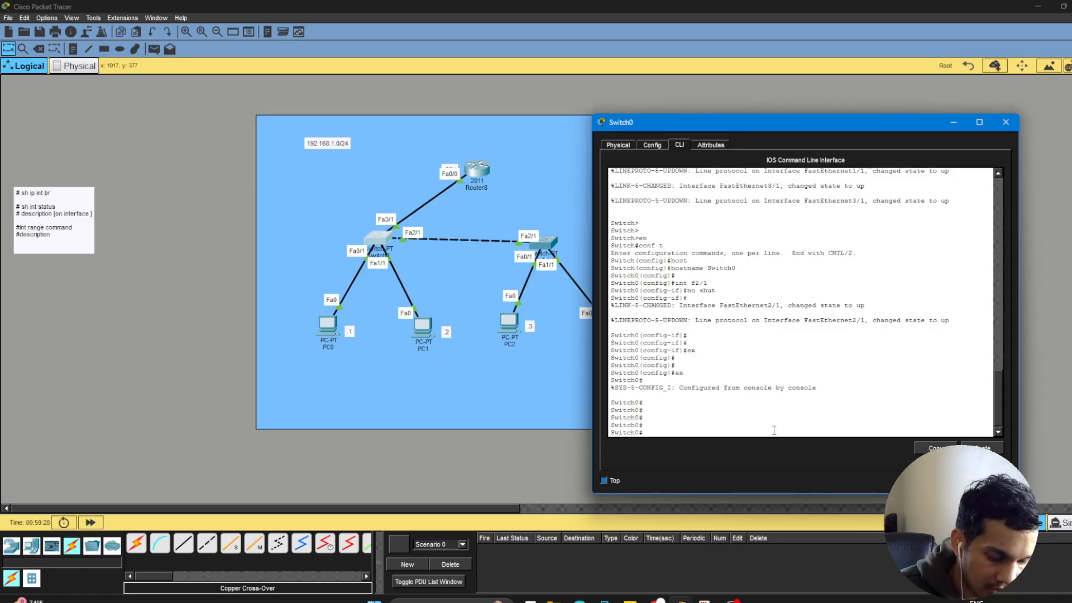
Run sh ip int br on Switch0 and examine the status of FastEthernet0/1 through 3/1, then FastEthernet4/1 and 5/1.
type("sh")
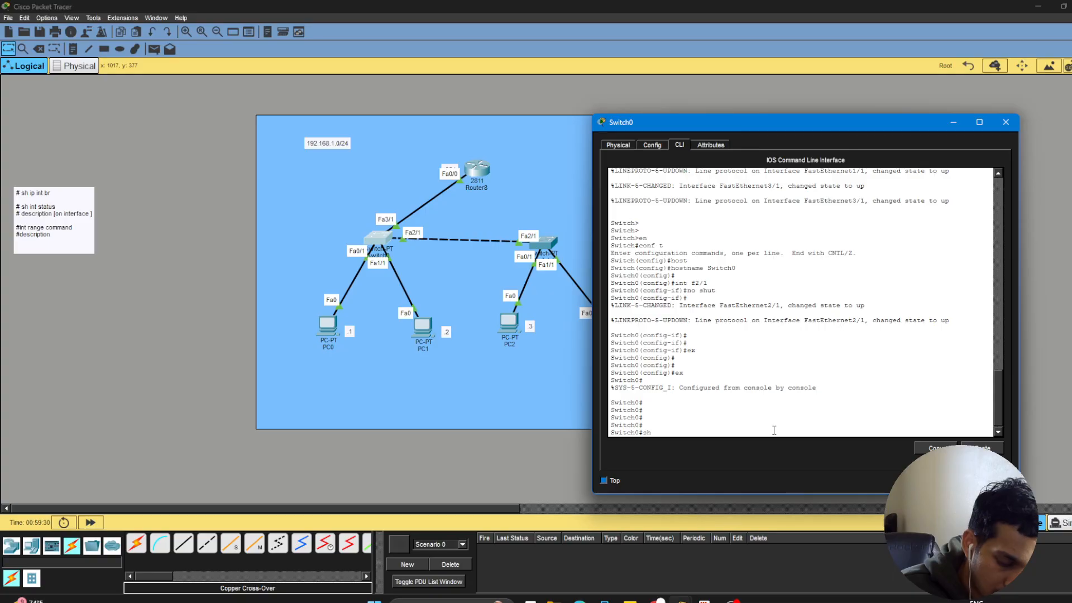
type(" ip in")
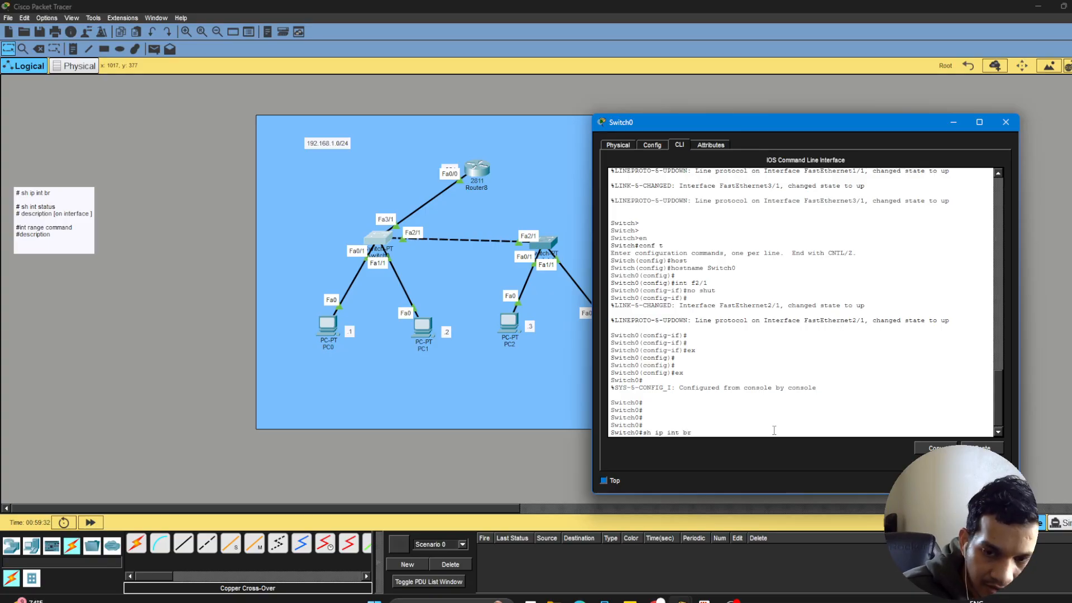
type("t br")
key("Return")
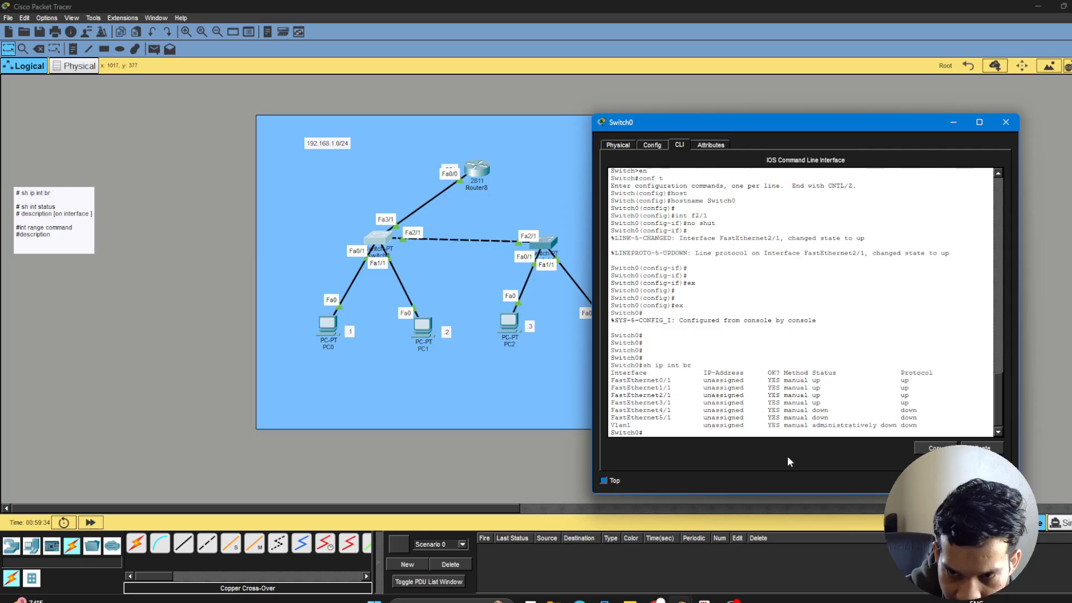
left_click_drag(611, 380, 932, 407)
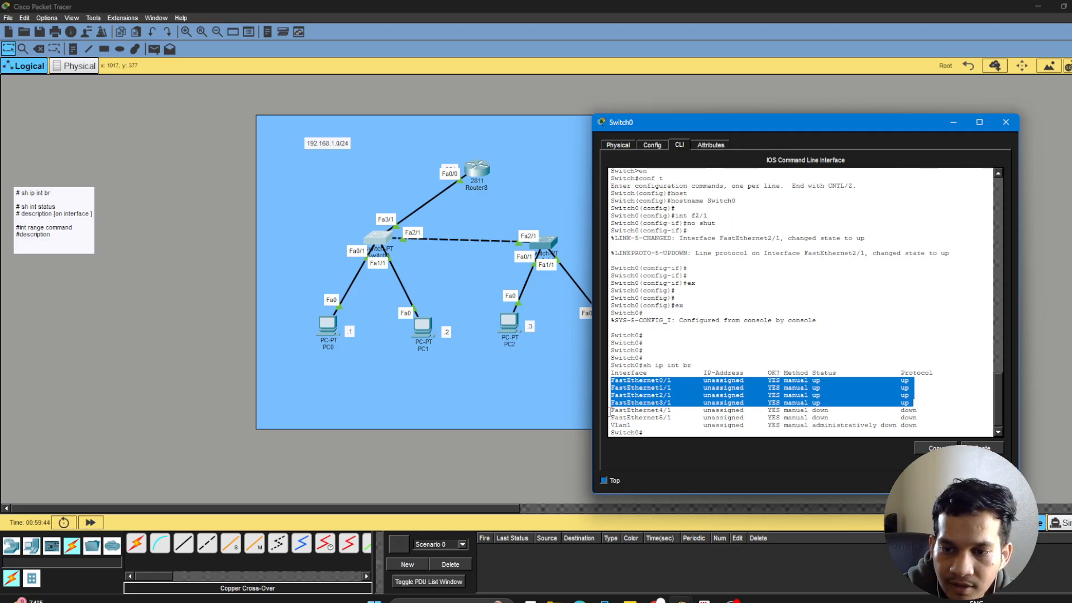
left_click_drag(609, 412, 924, 421)
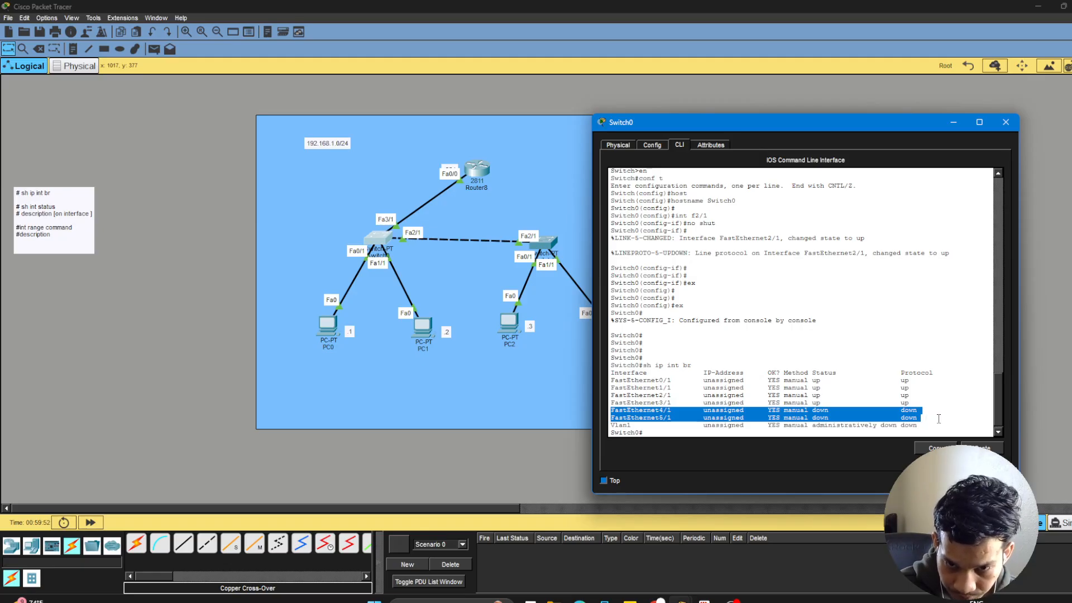
left_click(796, 435)
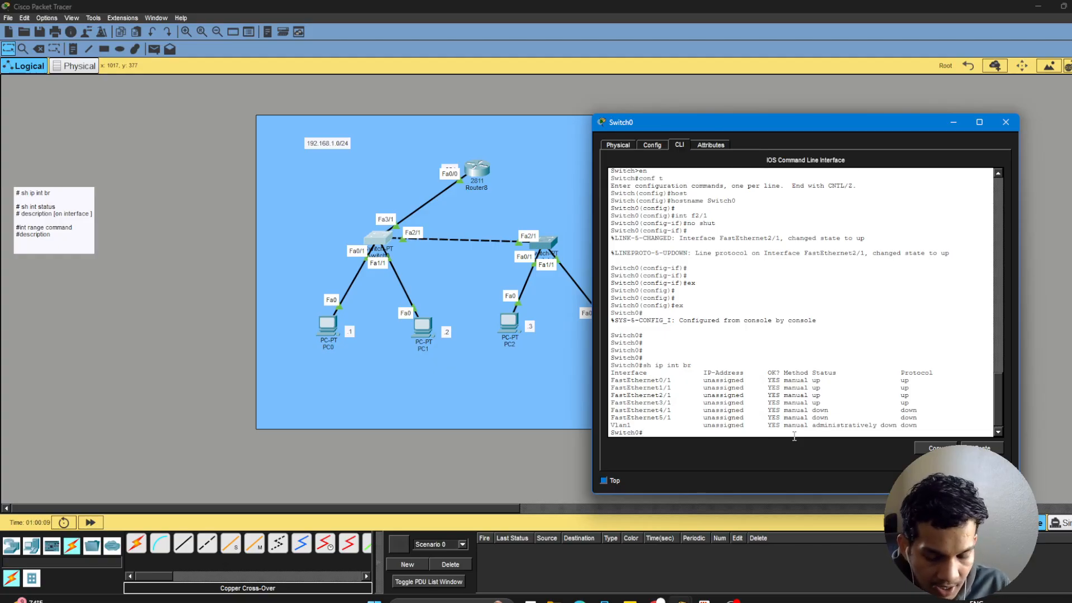
Enter global configuration mode on Switch0 with conf t.
key("Return")
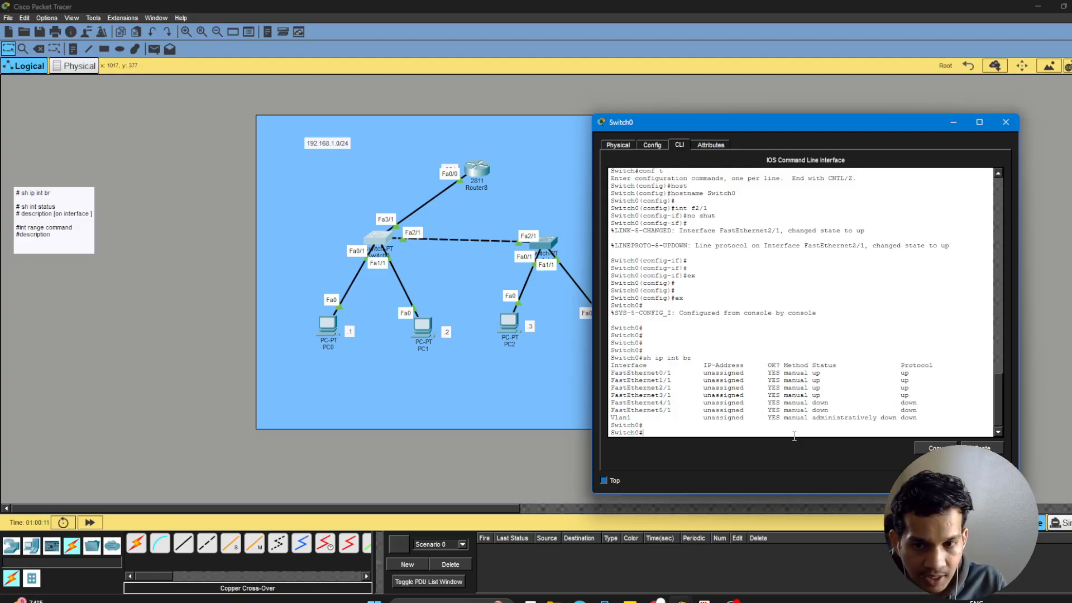
type("con")
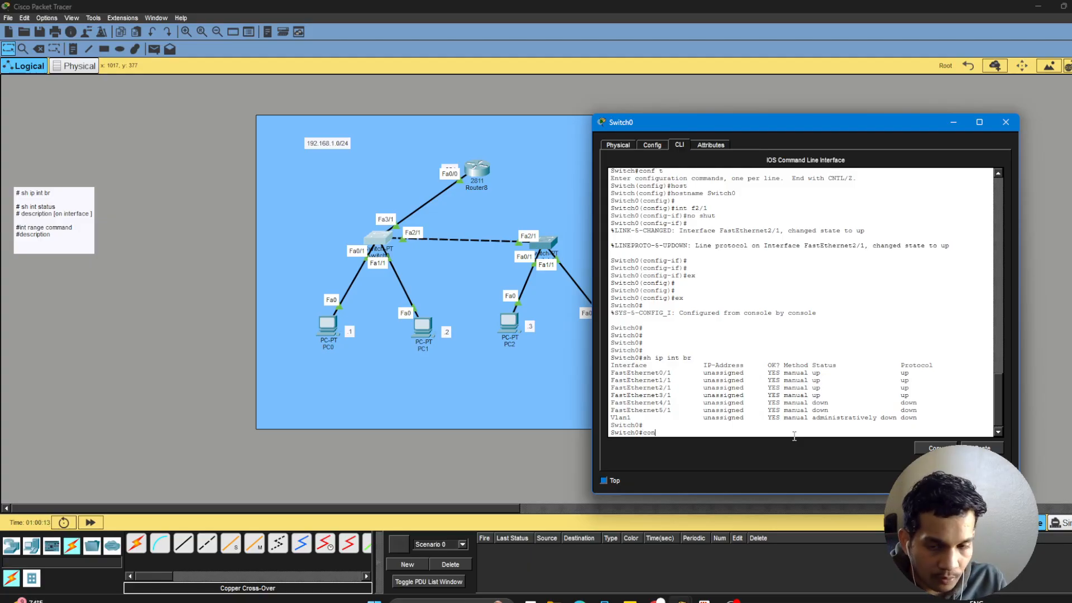
type("f t")
key("Return")
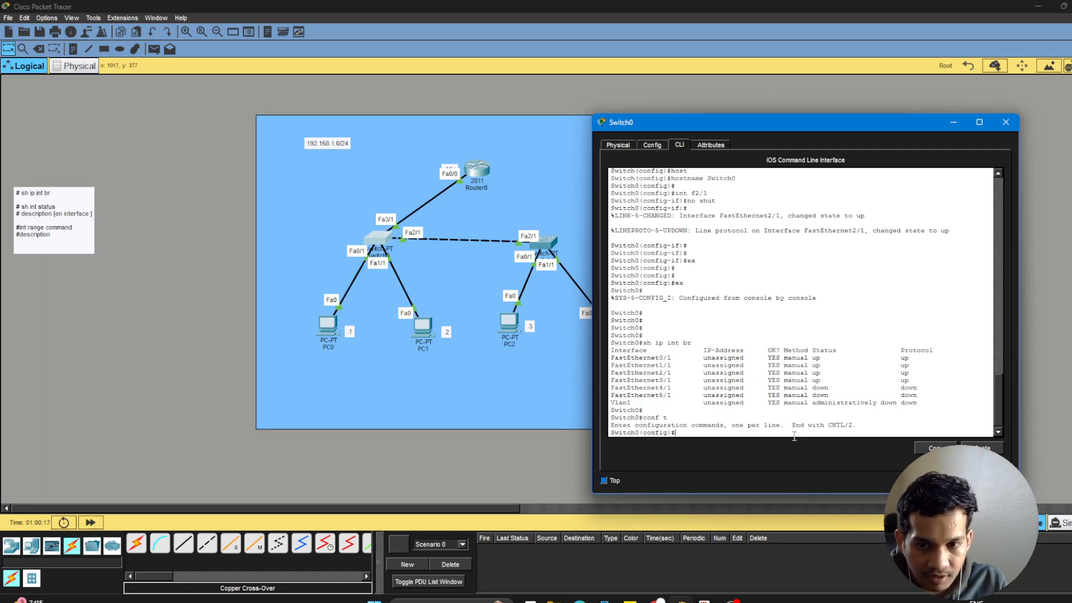
type("int ra")
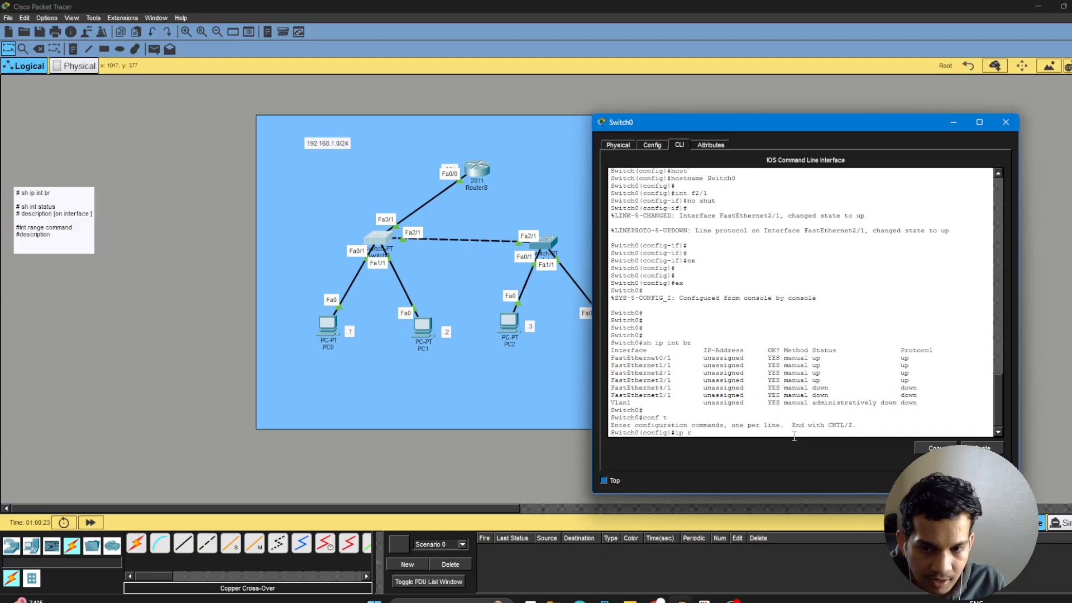
type("n")
key("Tab")
key("BackSpace")
key("BackSpace")
key("BackSpace")
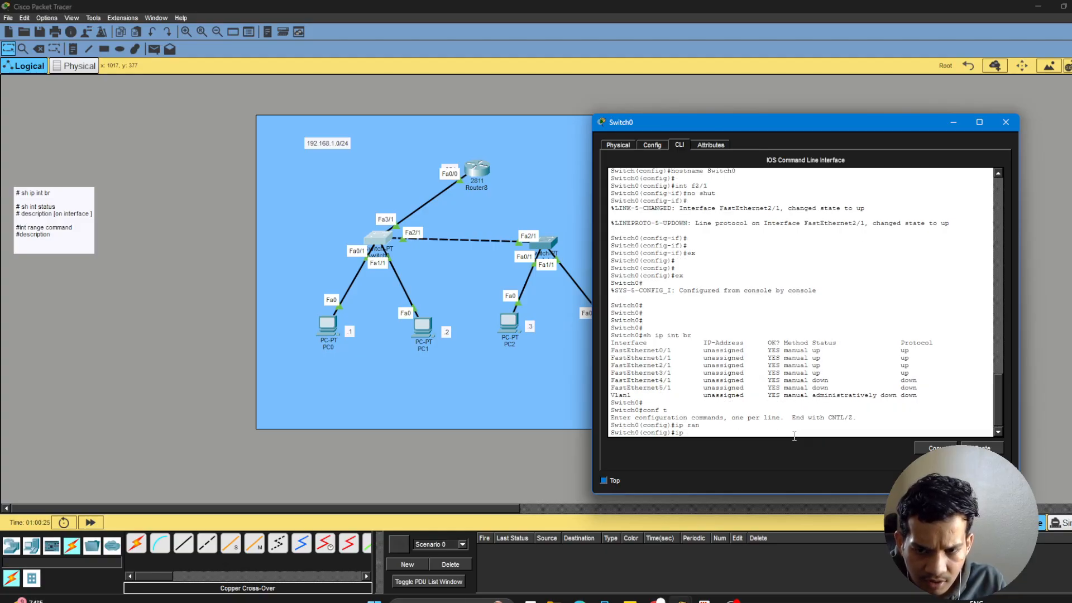
Try to select FastEthernet4/1 and 5/1 on Switch0 together with int range f4/1,5/1.
type("int")
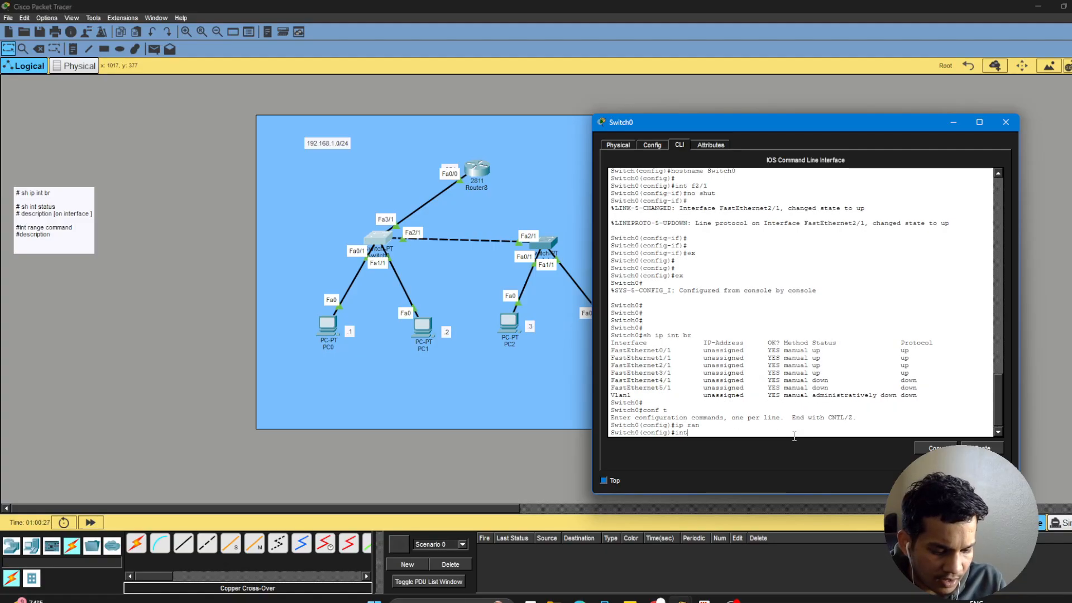
type(" ran")
key("Tab")
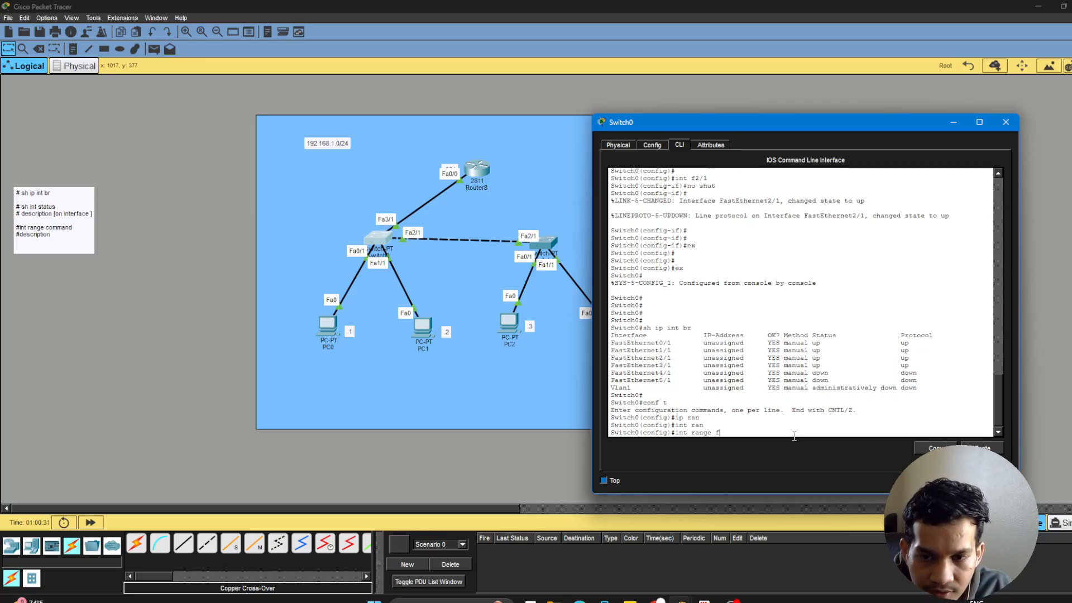
type("f4/1")
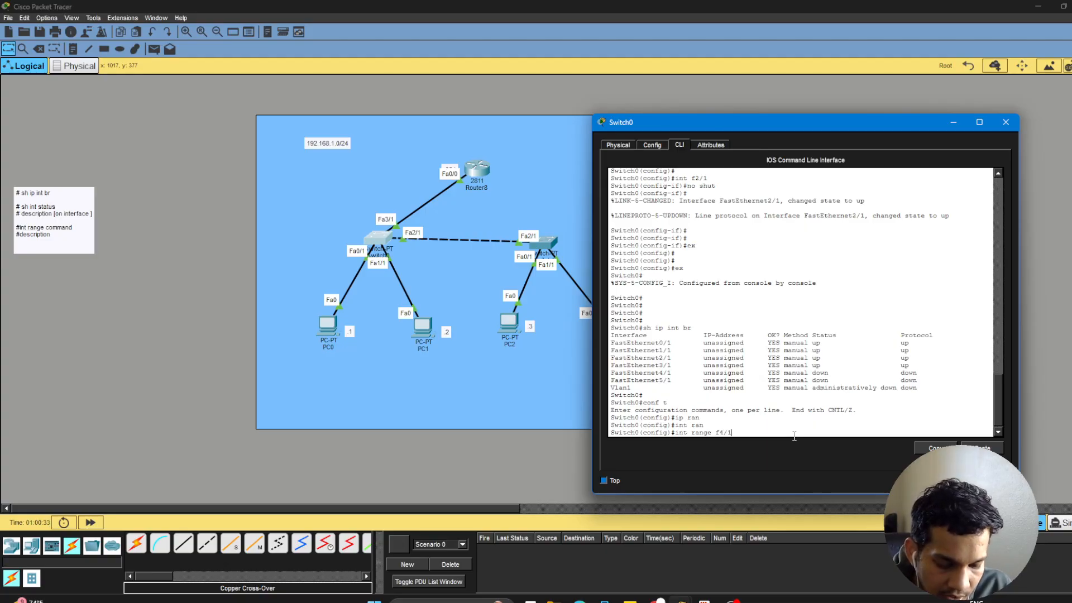
type(",5")
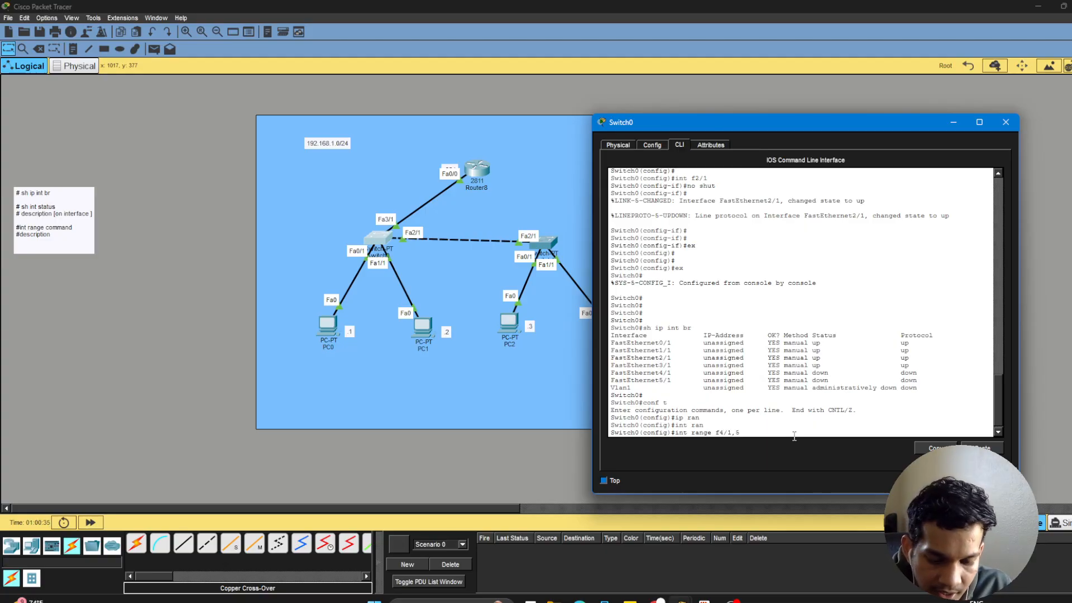
type("/1")
key("Return")
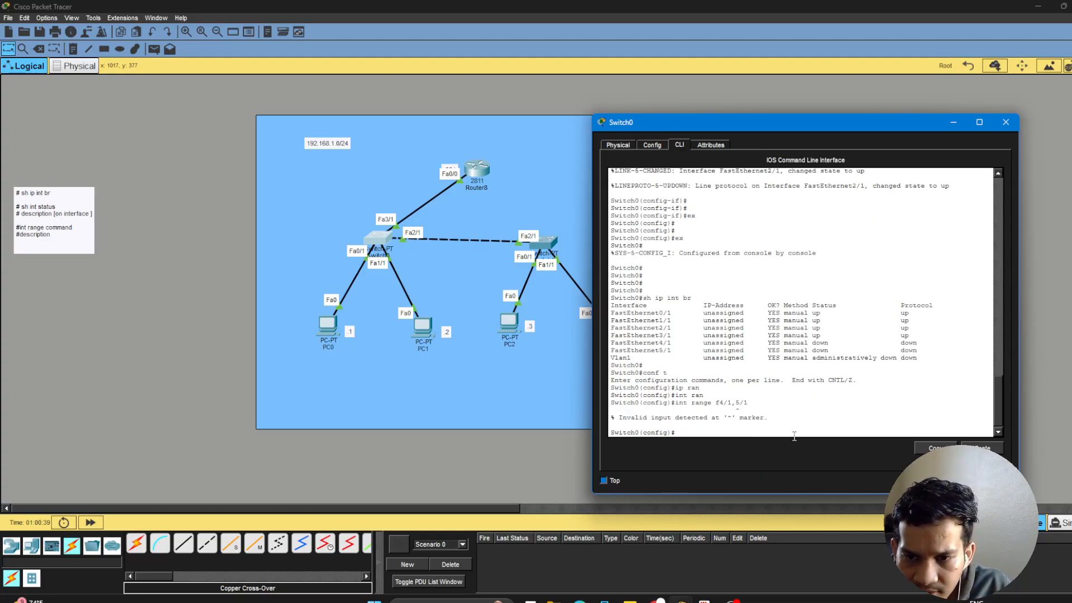
Correct the recalled range command to int range f4/1,f5/1 and enter interface range configuration on Switch0.
key("Up")
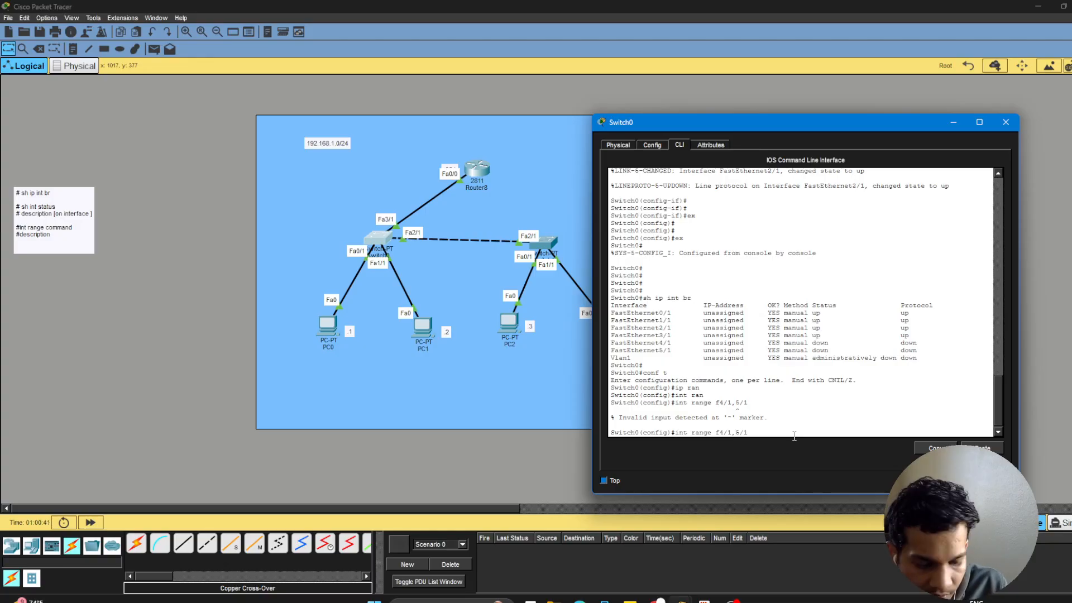
key("Left")
key("Left")
key("Left")
type("f")
key("Return")
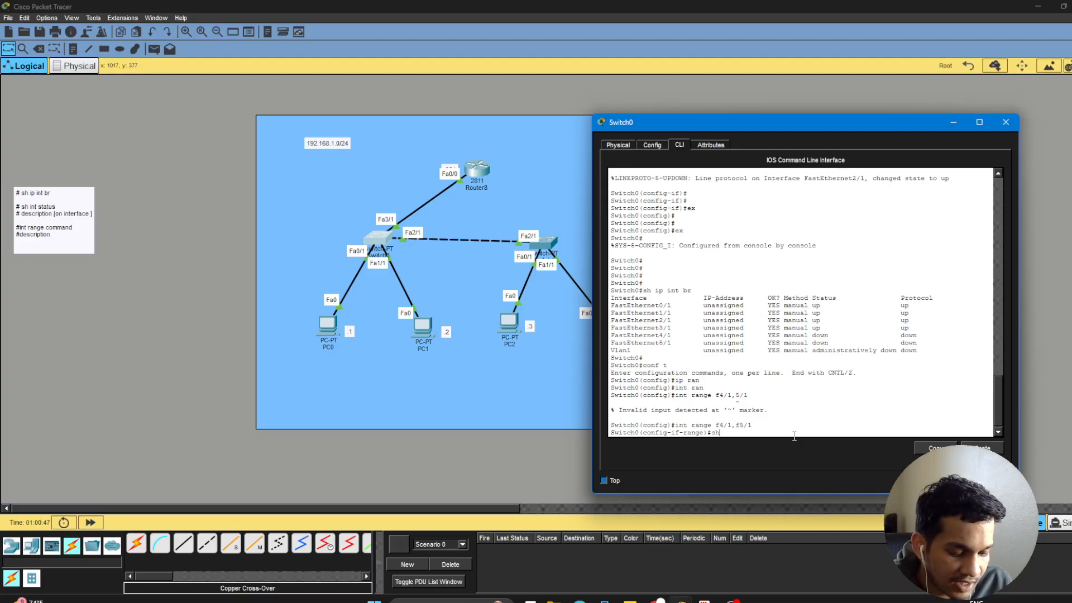
Shut down the selected interface range f4/1,f5/1 with the shutdown command and check the state-change message.
type("shut")
key("Tab")
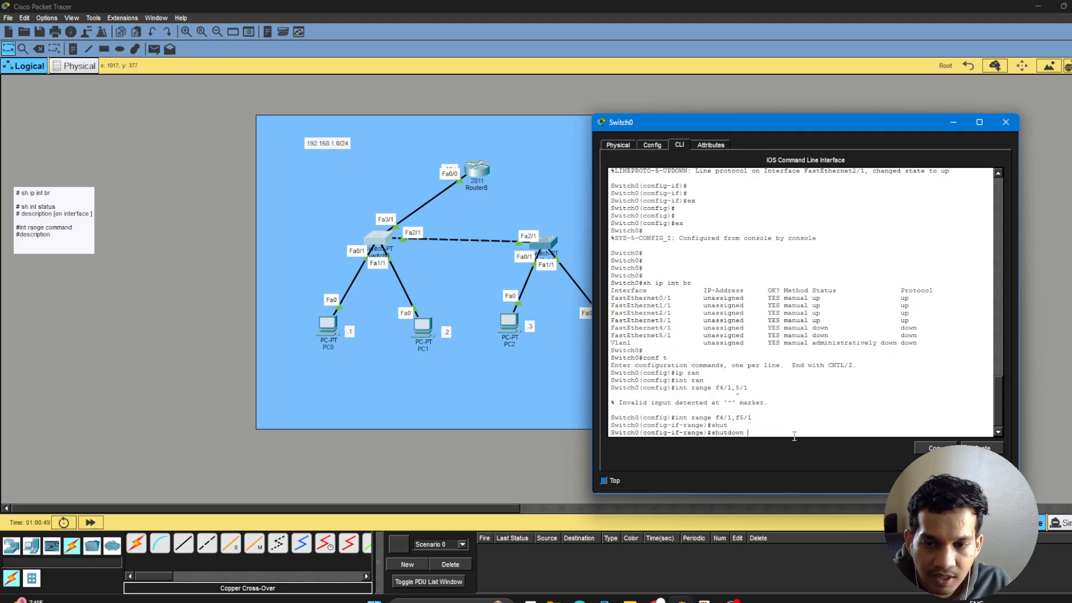
key("Return")
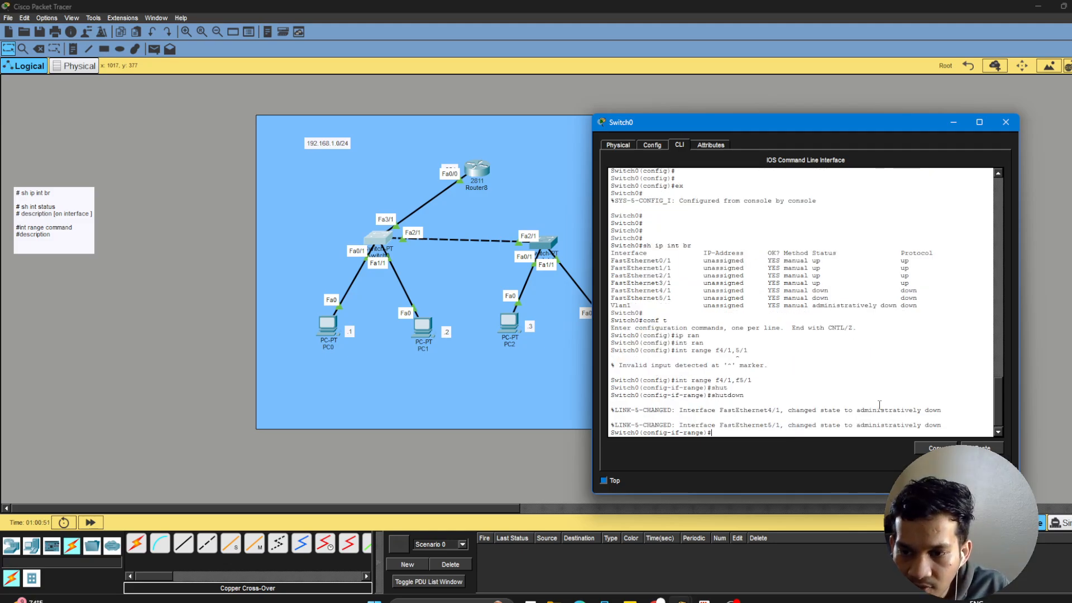
left_click_drag(857, 410, 942, 412)
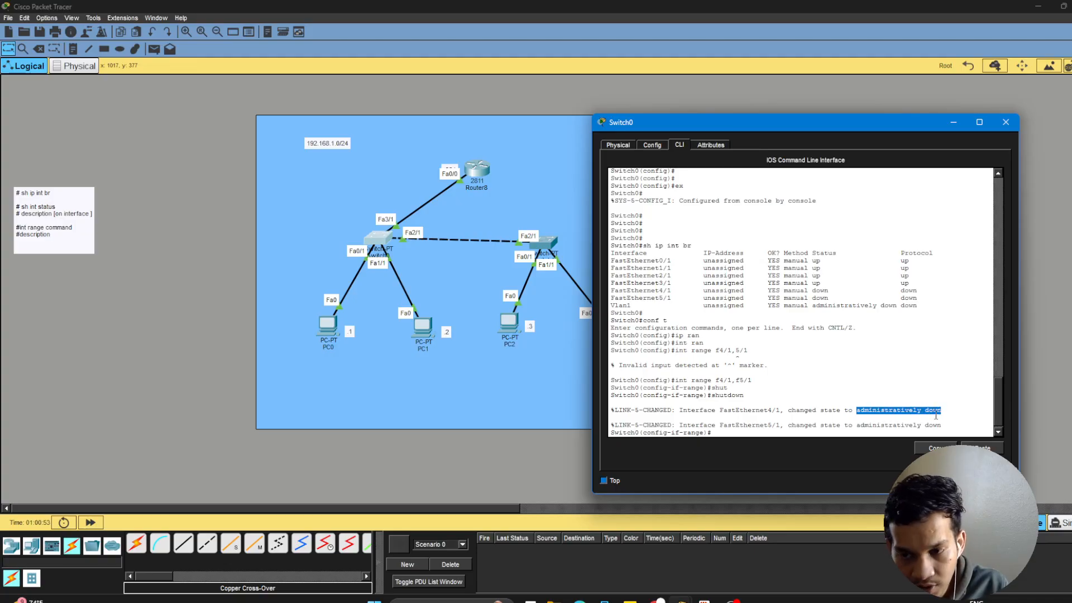
left_click(729, 434)
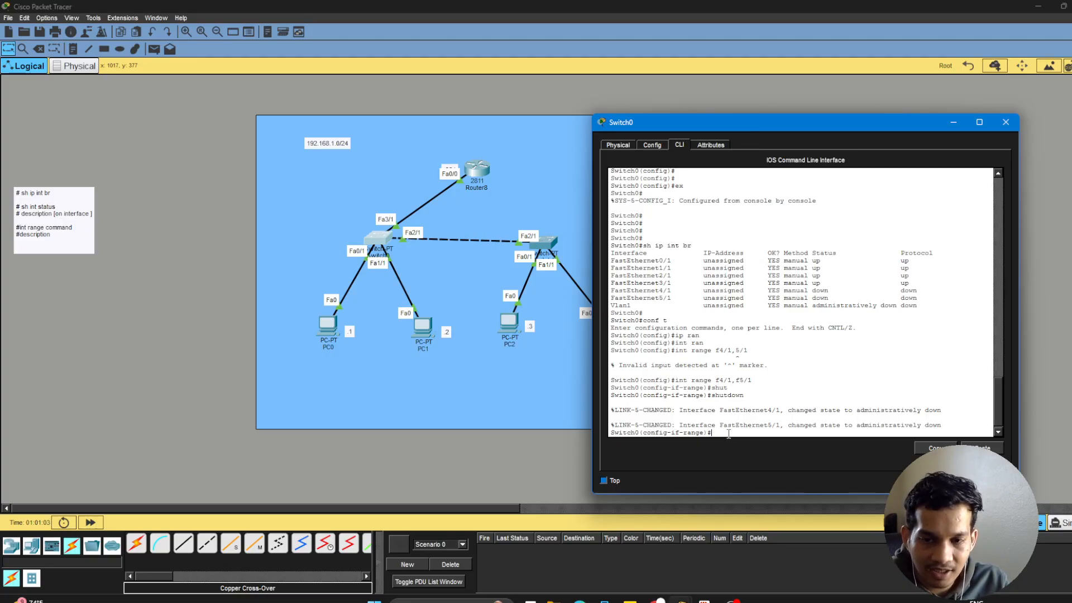
Exit interface range configuration on Switch0 back to global configuration mode with ex.
type("ex")
key("Return")
key("Return")
key("Return")
key("Return")
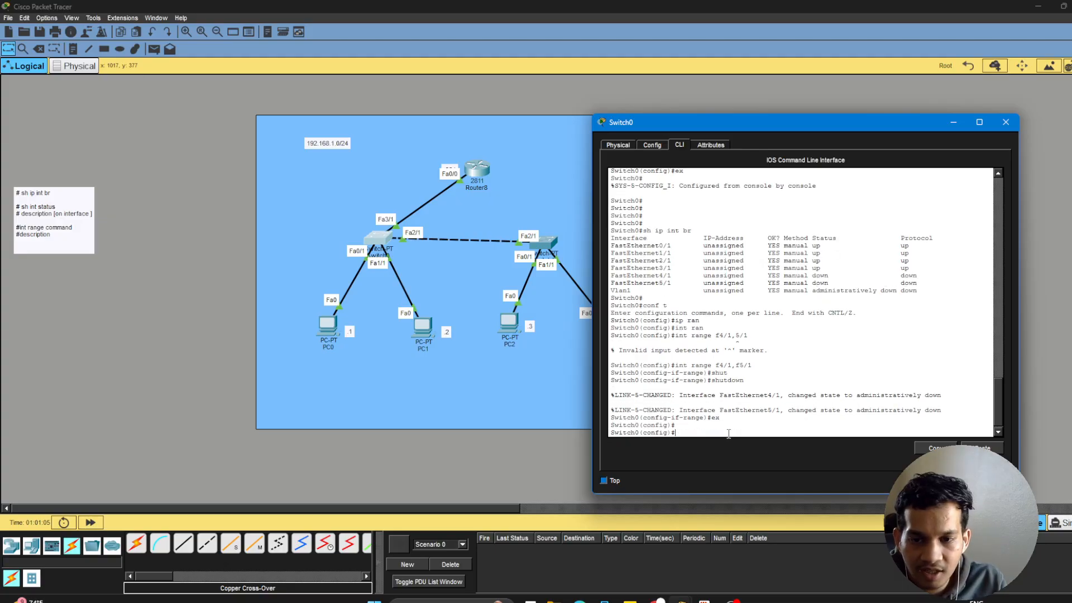
Run do sh ip int br from global configuration mode and examine the status of FastEthernet4/1 and 5/1.
type("do")
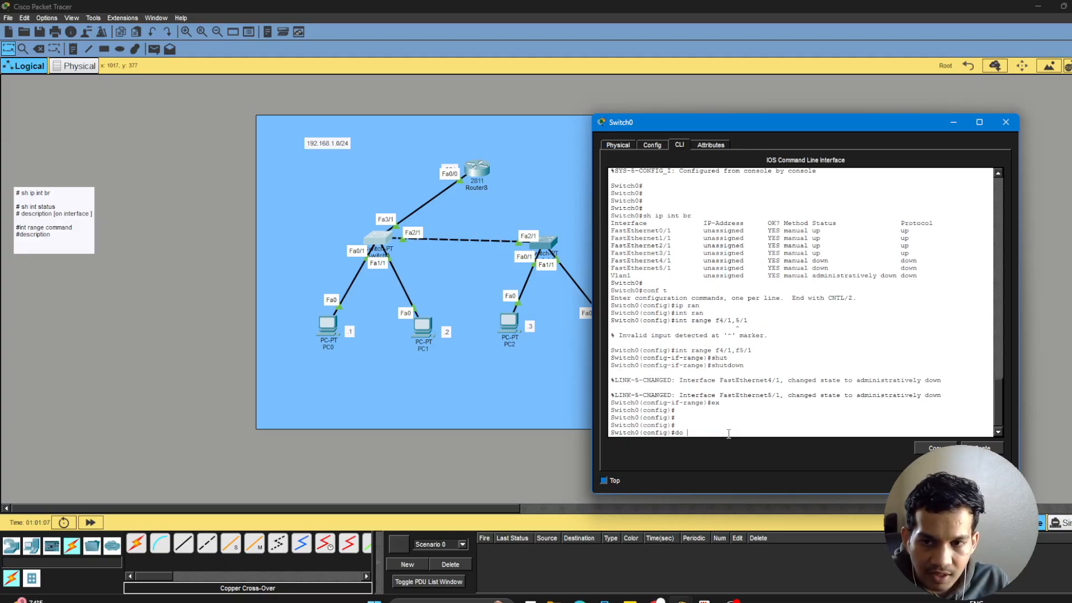
type(" sh")
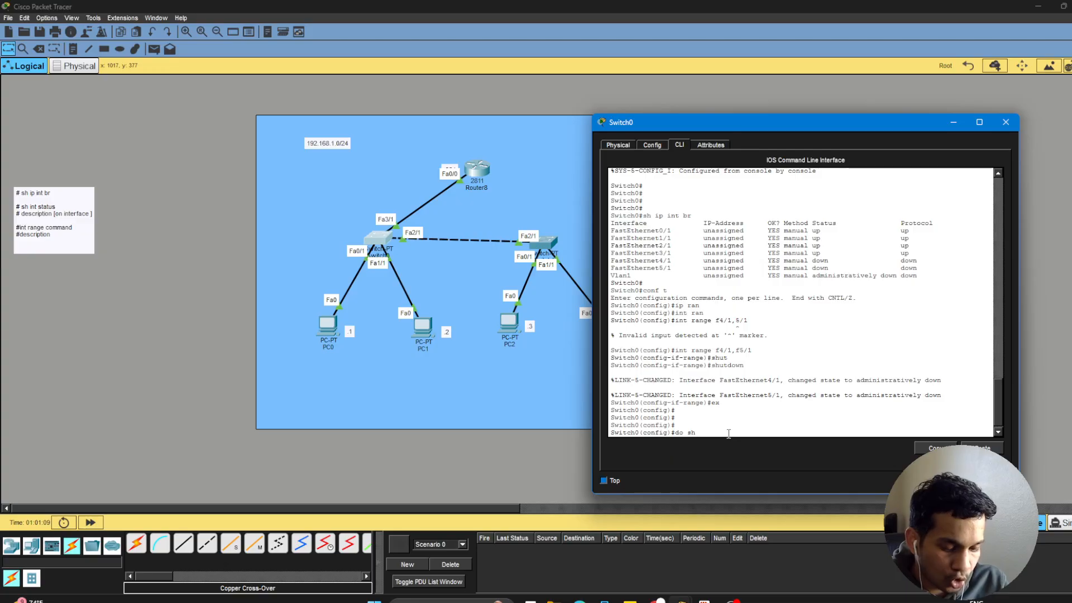
type(" ip int br")
key("Return")
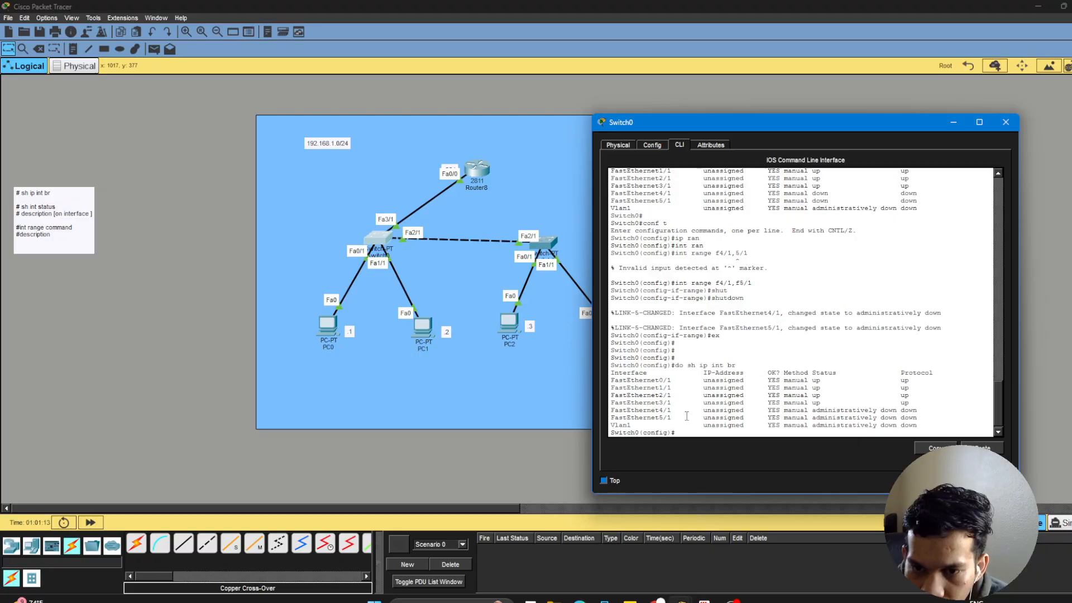
left_click_drag(652, 410, 676, 418)
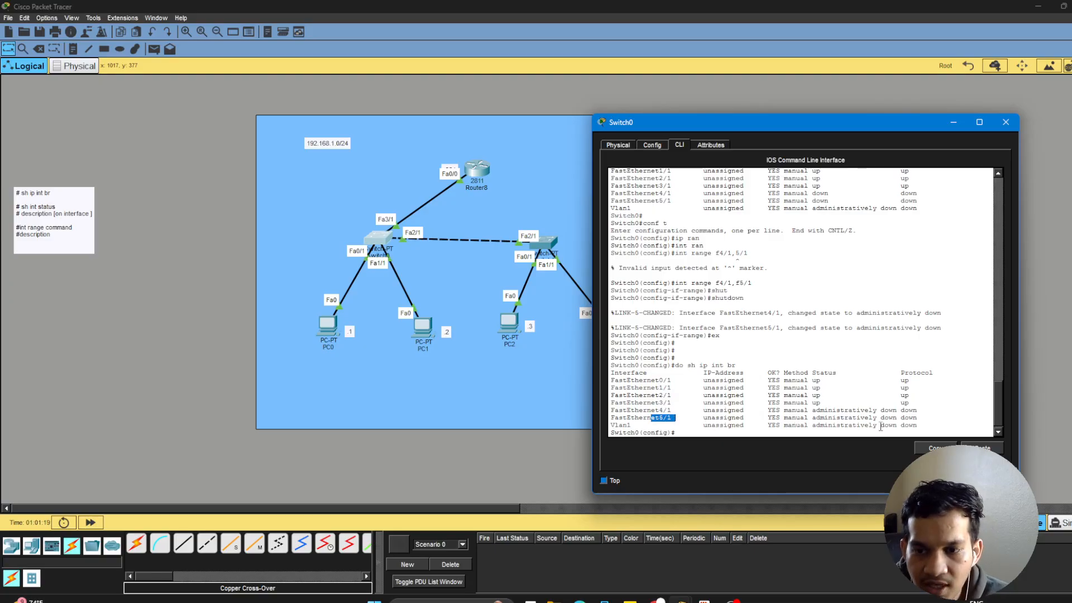
left_click_drag(922, 418, 869, 418)
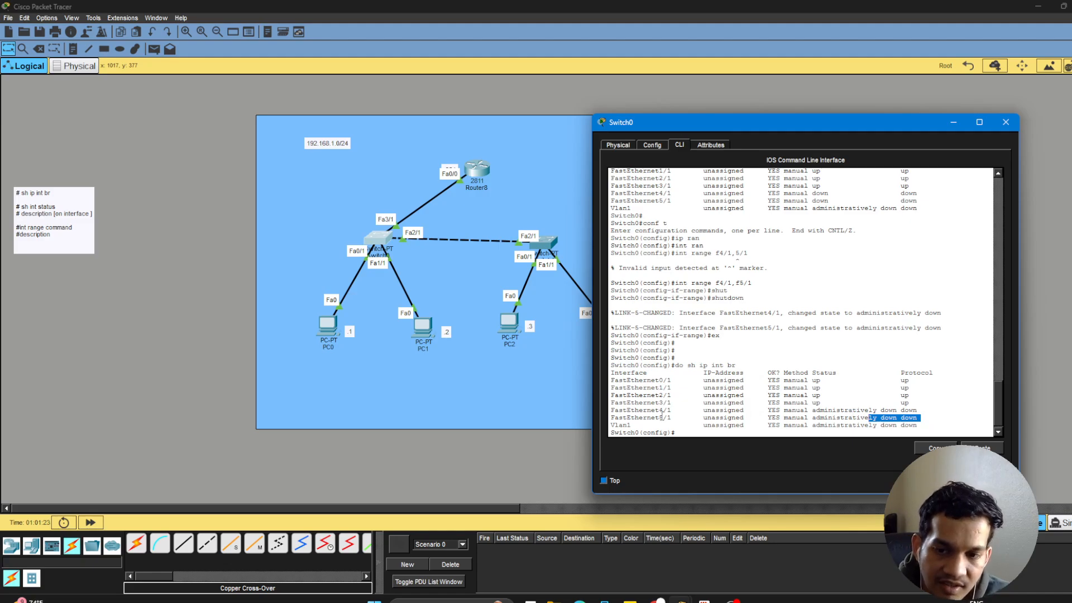
left_click_drag(660, 410, 922, 419)
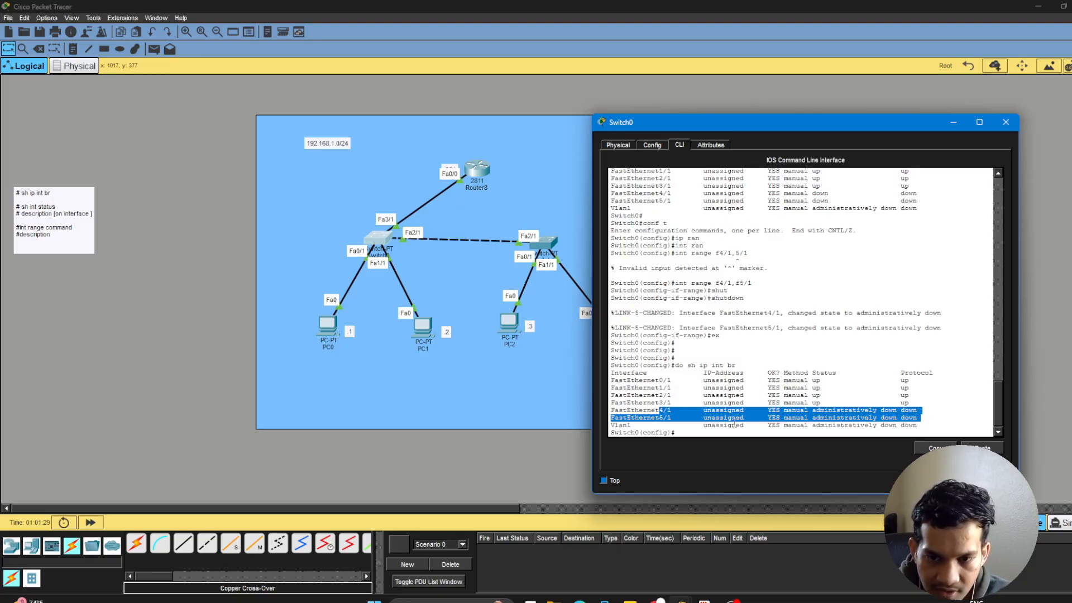
left_click(720, 435)
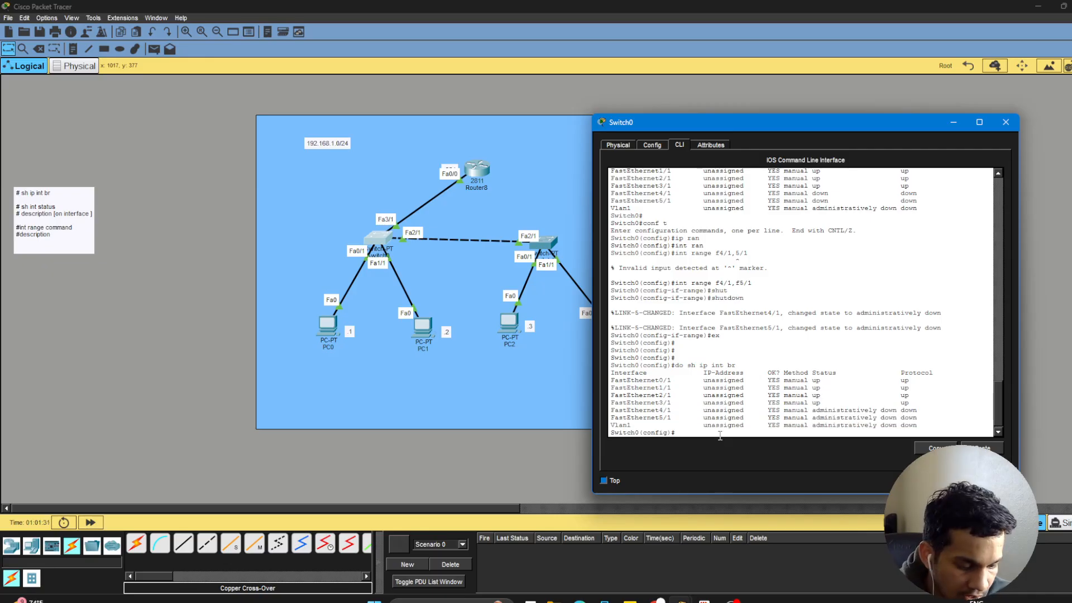
Exit global configuration on Switch0 back to privileged EXEC mode.
type("exx")
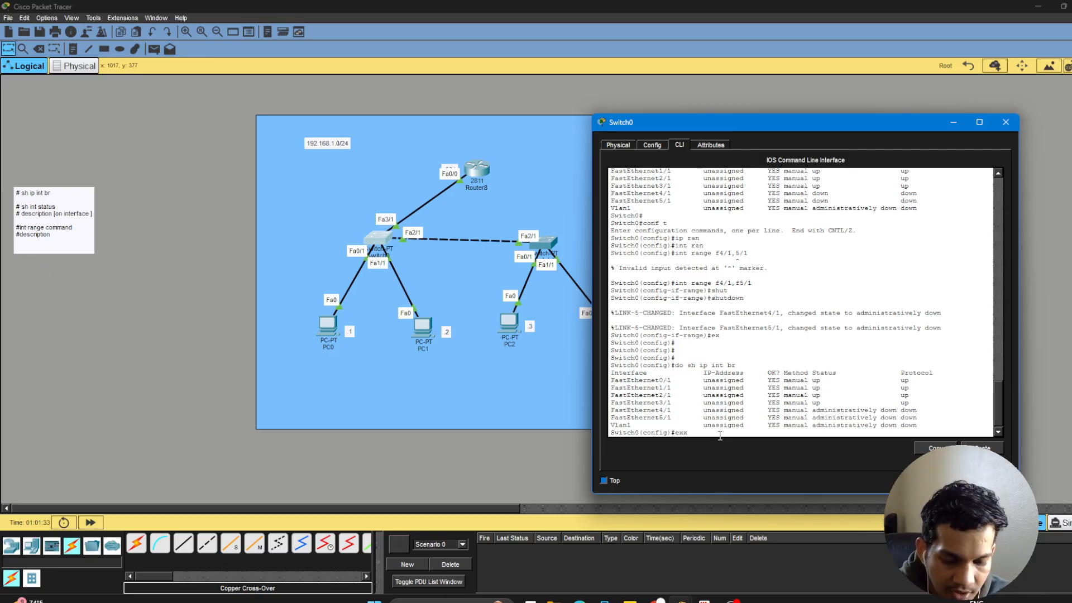
key("Return")
key("Return")
key("Return")
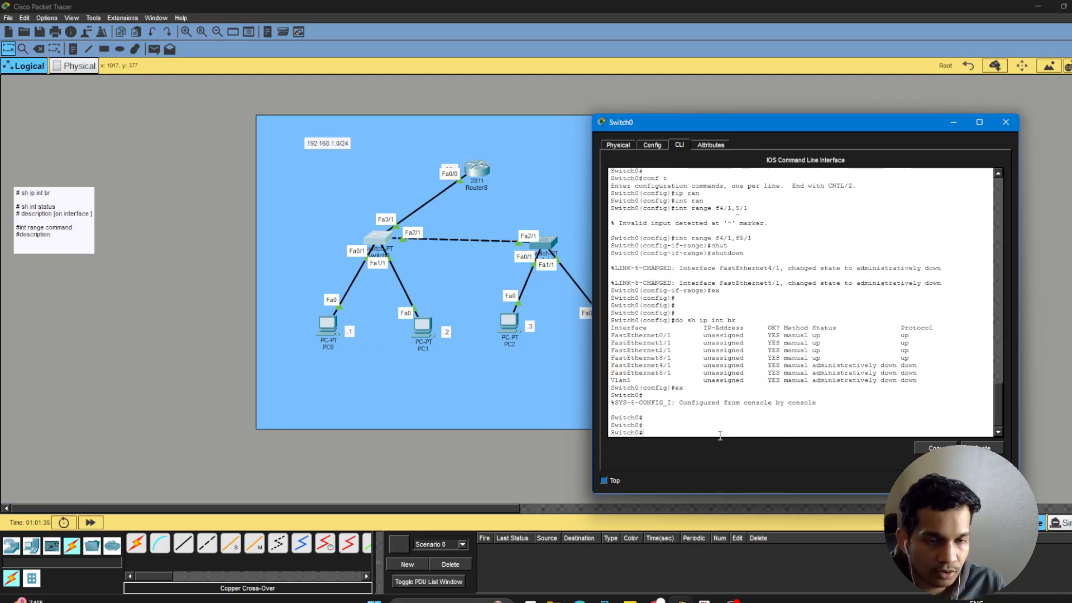
Show the status of Switch0's interfaces with the sh int status command.
type("sh in")
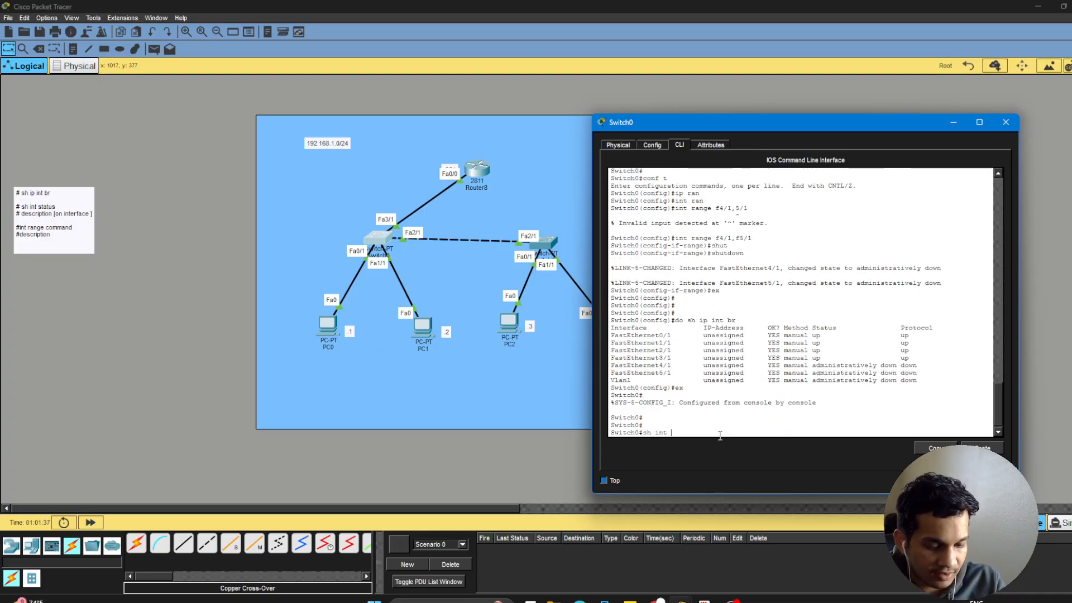
type("t sta")
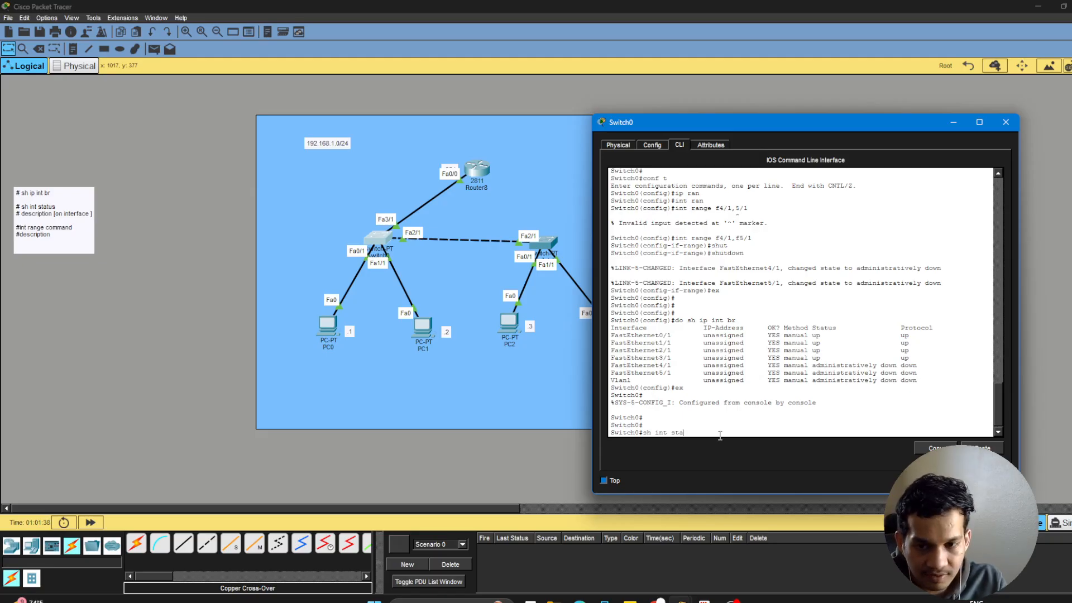
key("Tab")
key("Return")
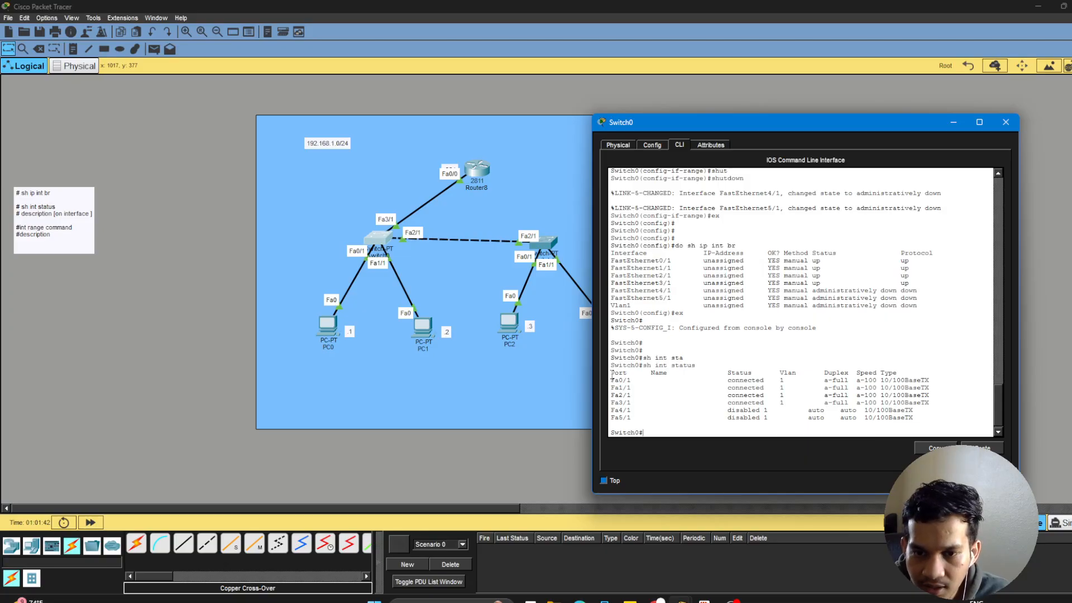
Examine the port, name, status, VLAN, duplex, speed and type columns of Switch0's interface status table.
left_click_drag(612, 373, 935, 417)
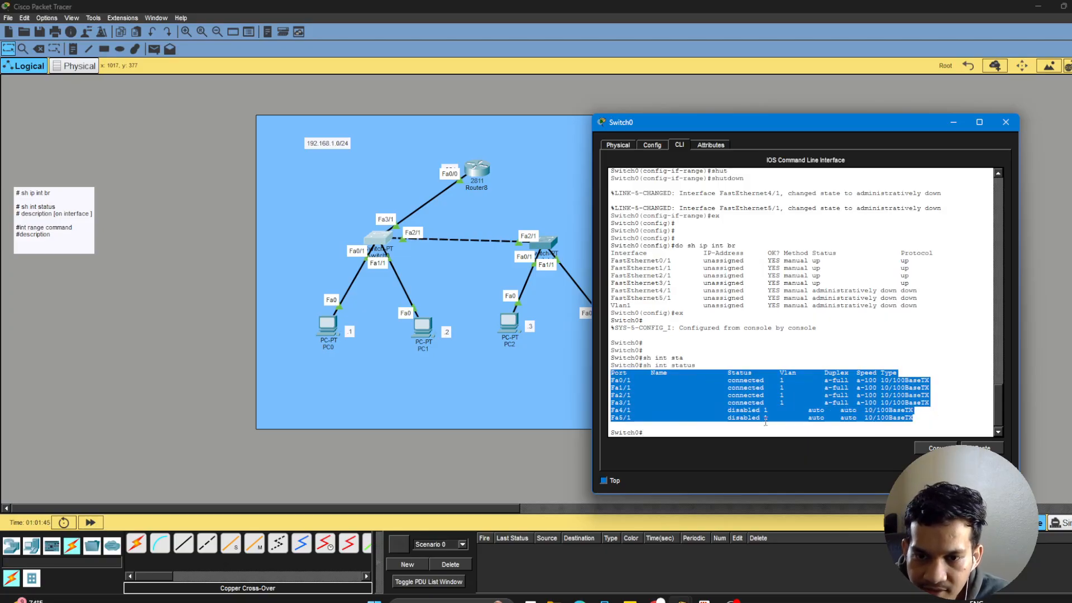
left_click(639, 378)
left_click_drag(650, 375, 670, 388)
left_click(647, 387)
left_click(671, 390)
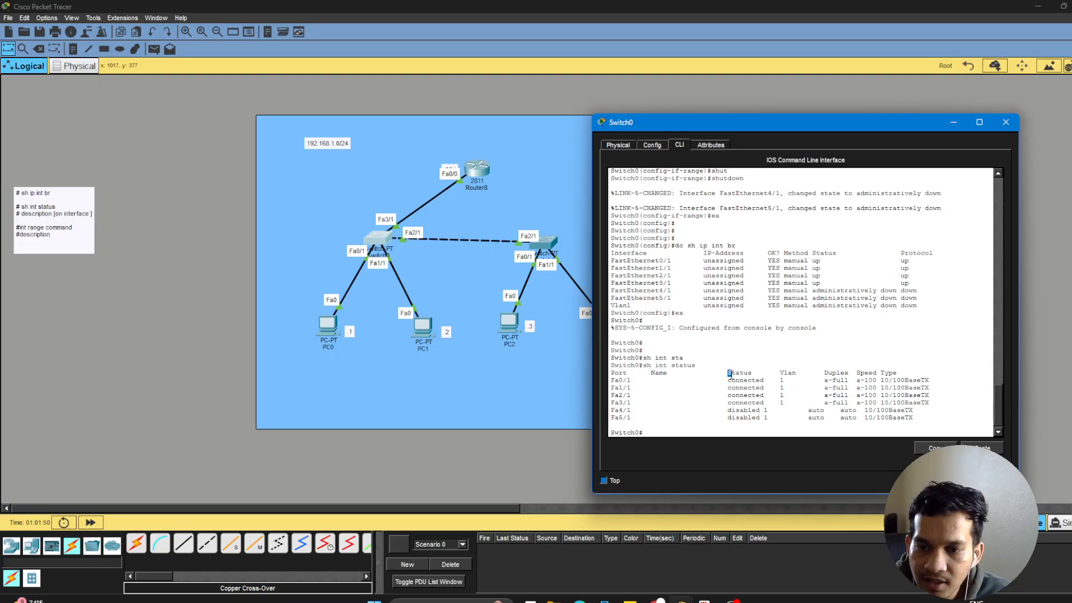
left_click_drag(728, 373, 784, 403)
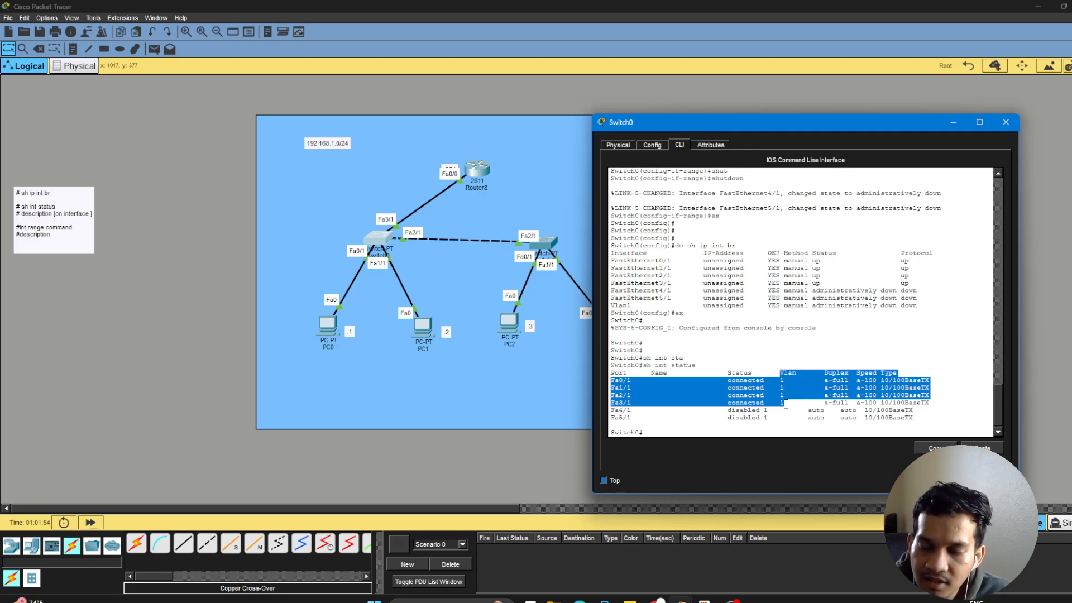
left_click(794, 395)
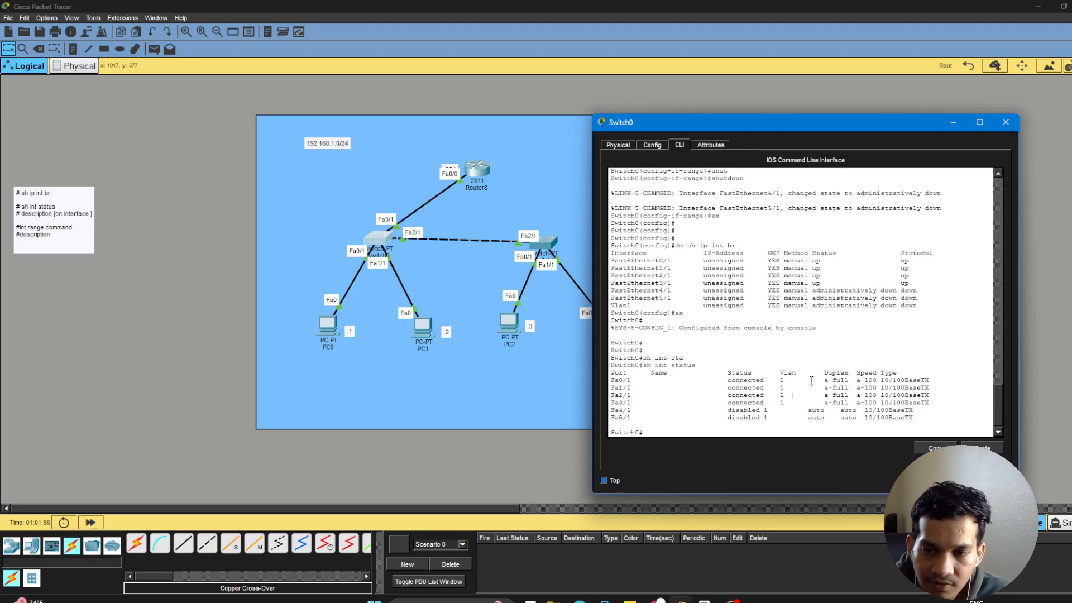
left_click_drag(825, 373, 847, 402)
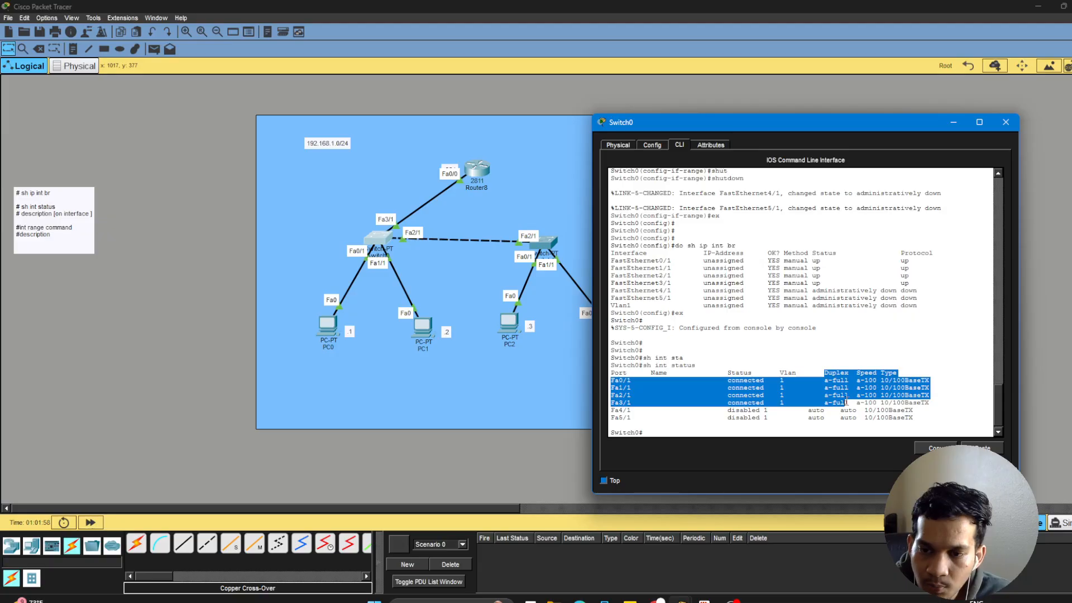
left_click_drag(863, 365, 877, 384)
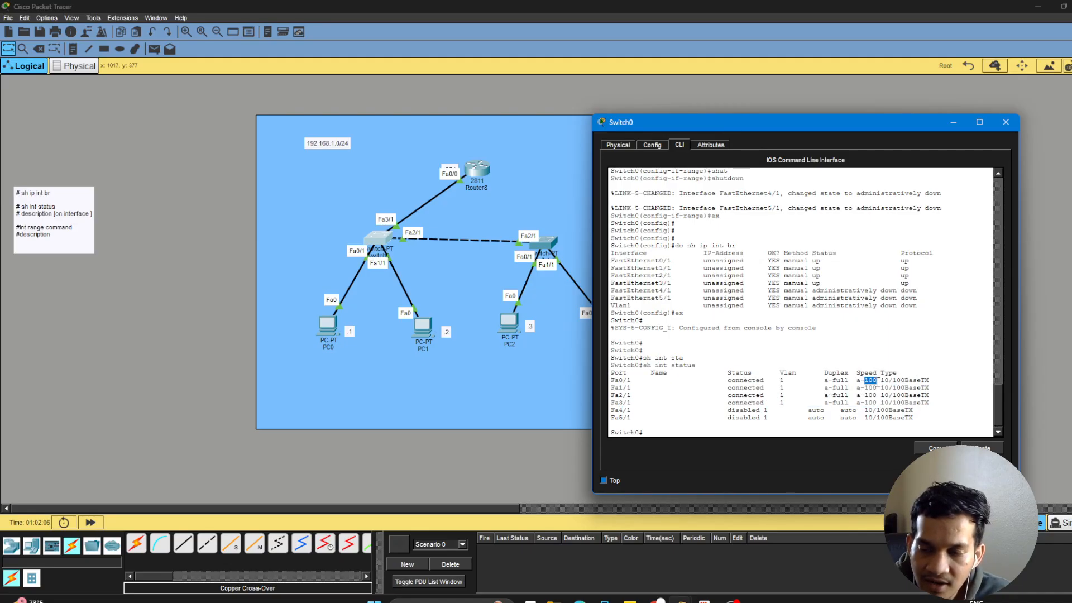
left_click_drag(882, 372, 909, 403)
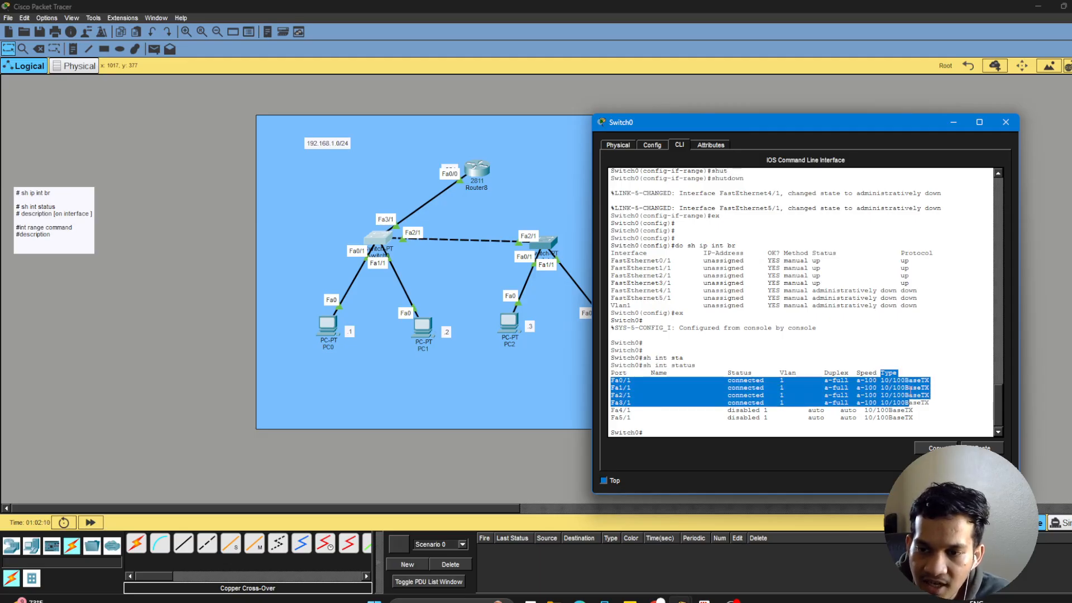
left_click(949, 366)
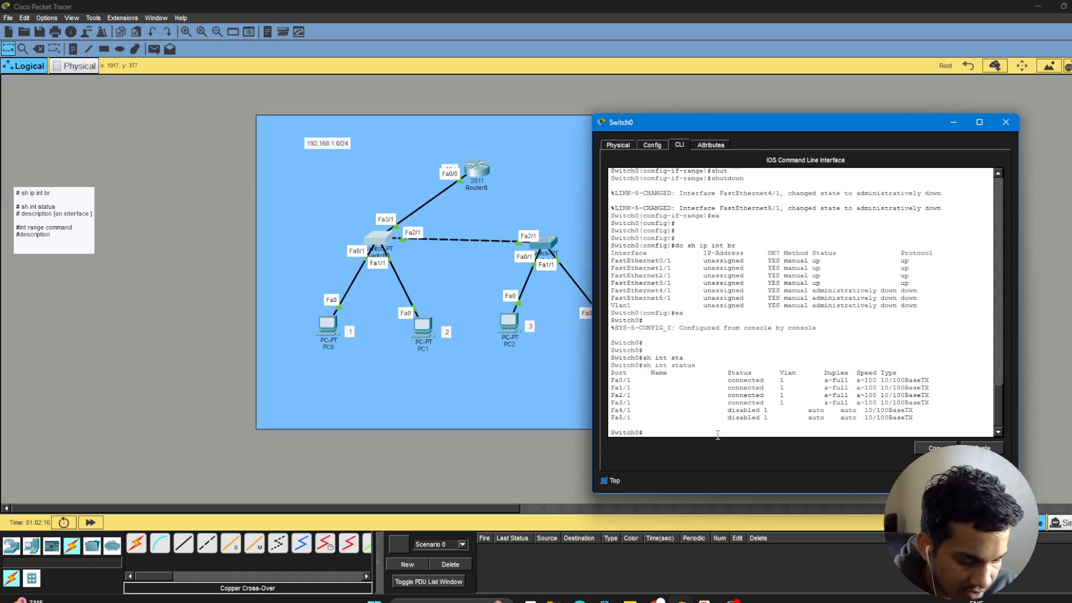
Return to global configuration mode on Switch0 with conf t.
type("conf t")
key("Return")
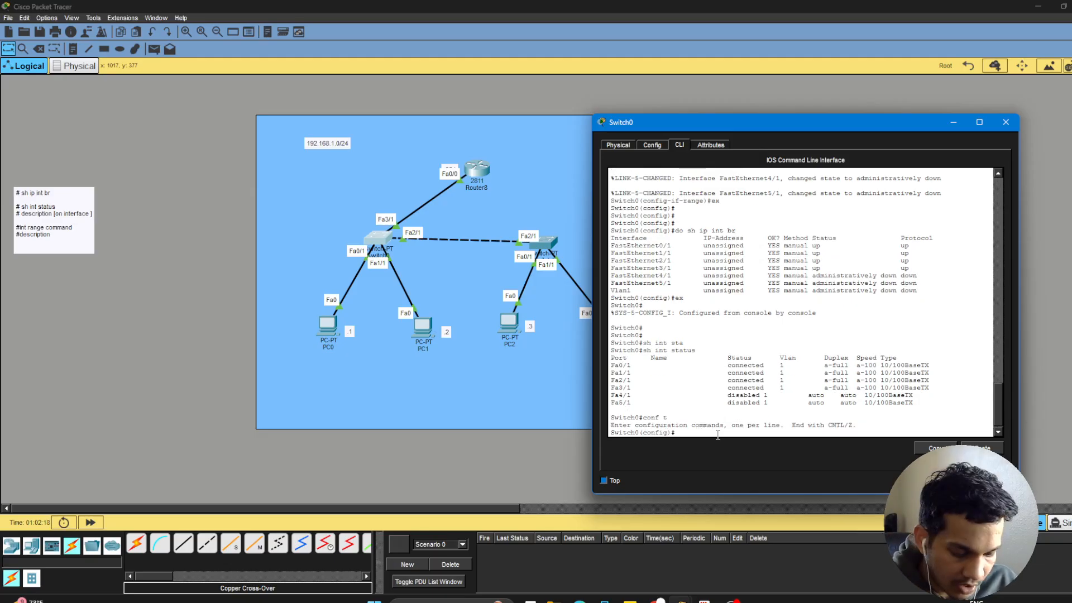
Set the description of Switch0's interface f0/1 to "##connected to PC0##".
type("int f")
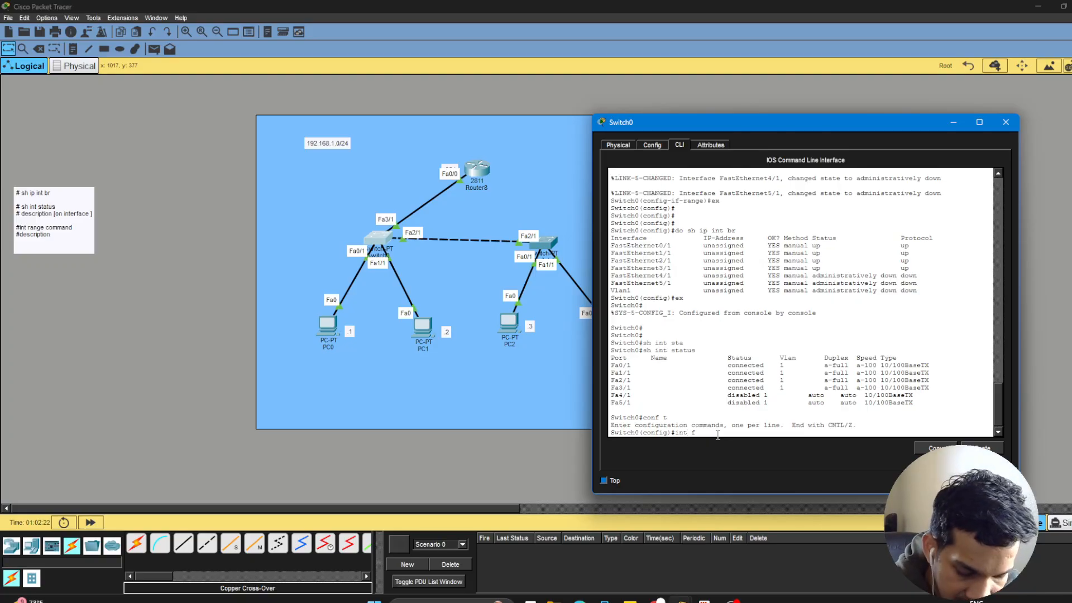
type("0/1")
key("Return")
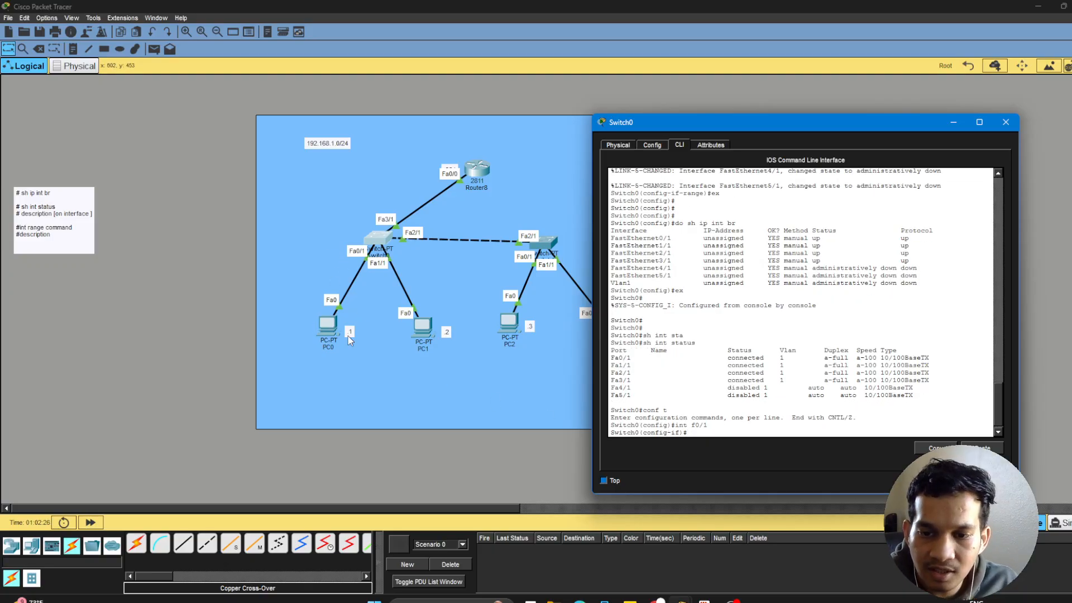
type("des")
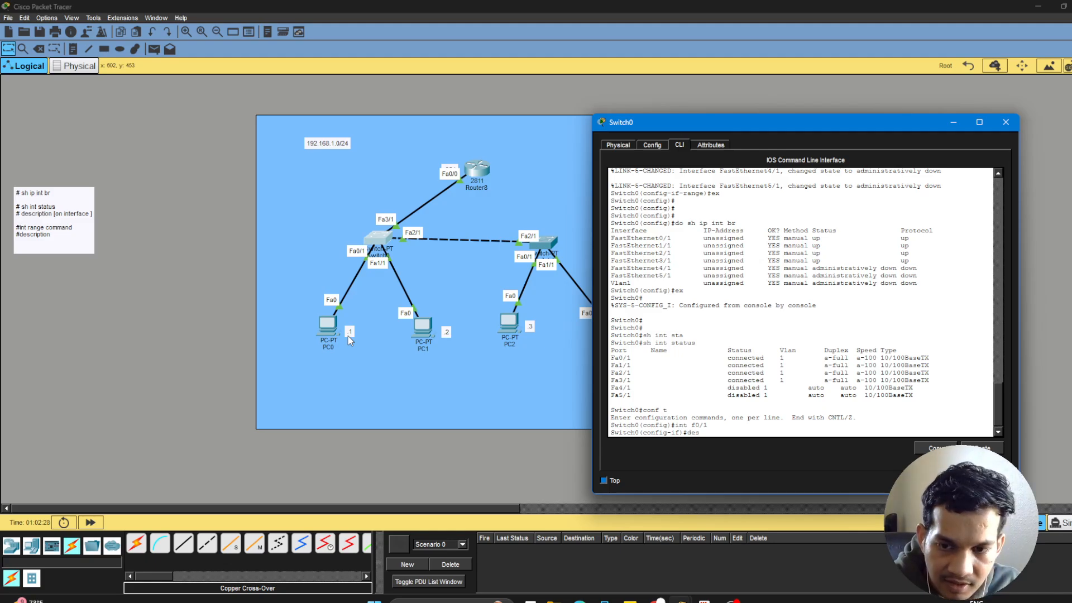
type("c")
key("Tab")
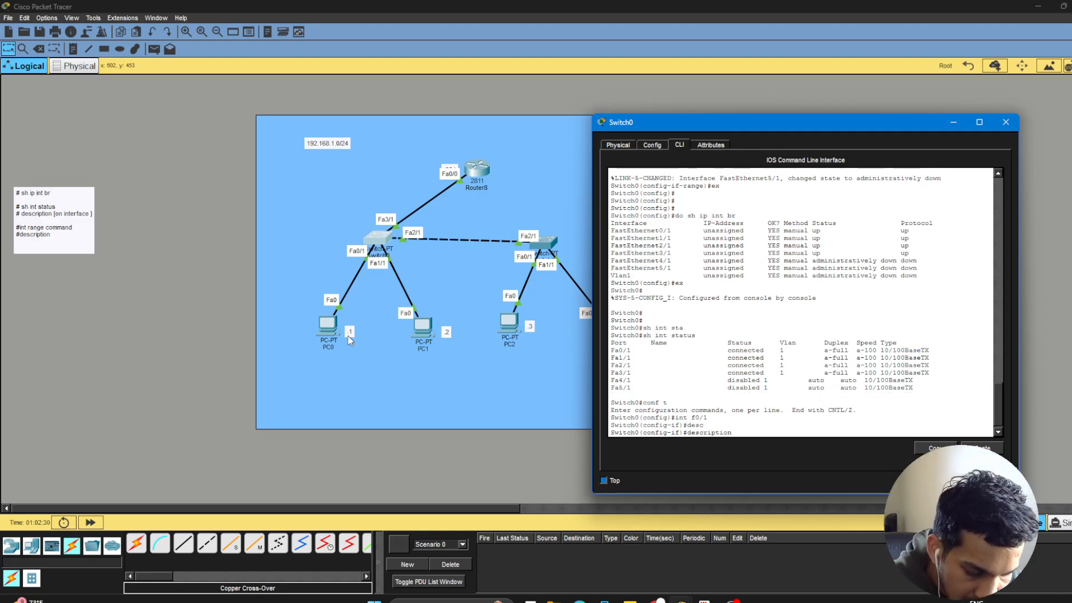
type("##")
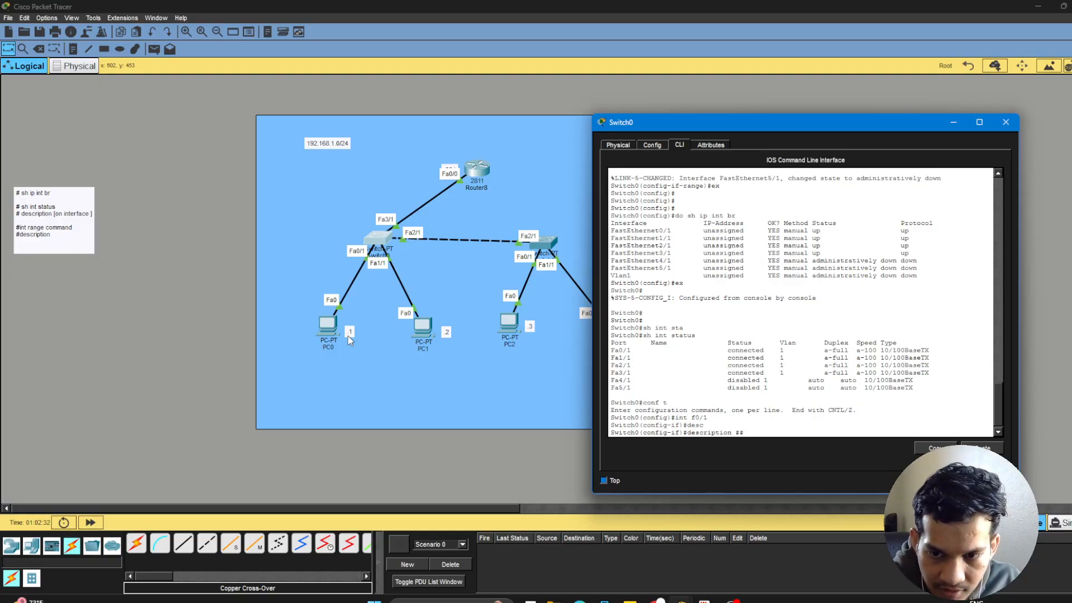
type("co")
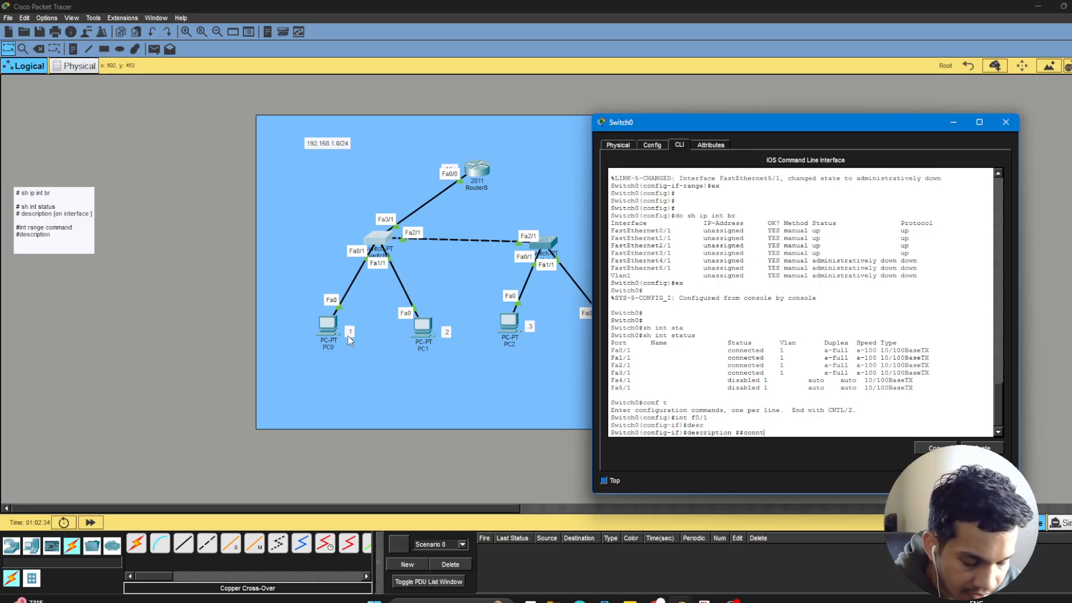
type("nnect")
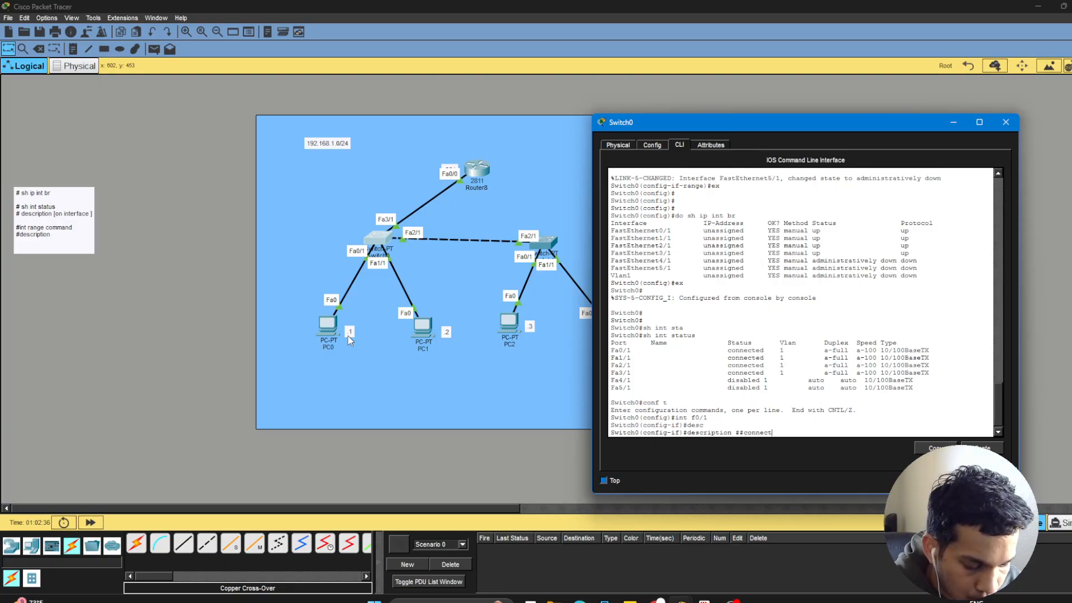
type("ed to PC0##")
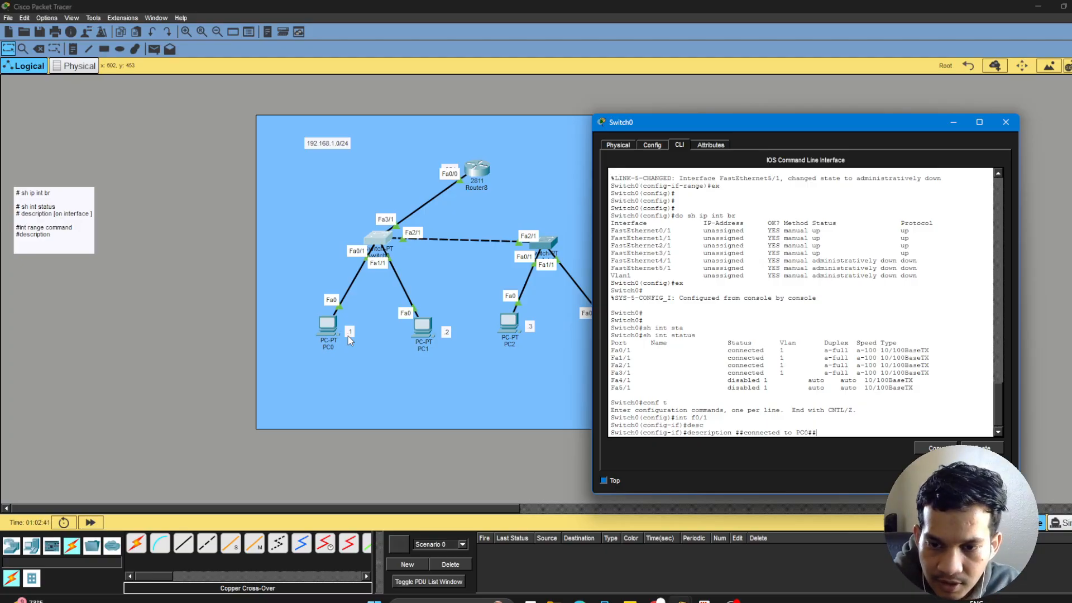
key("Return")
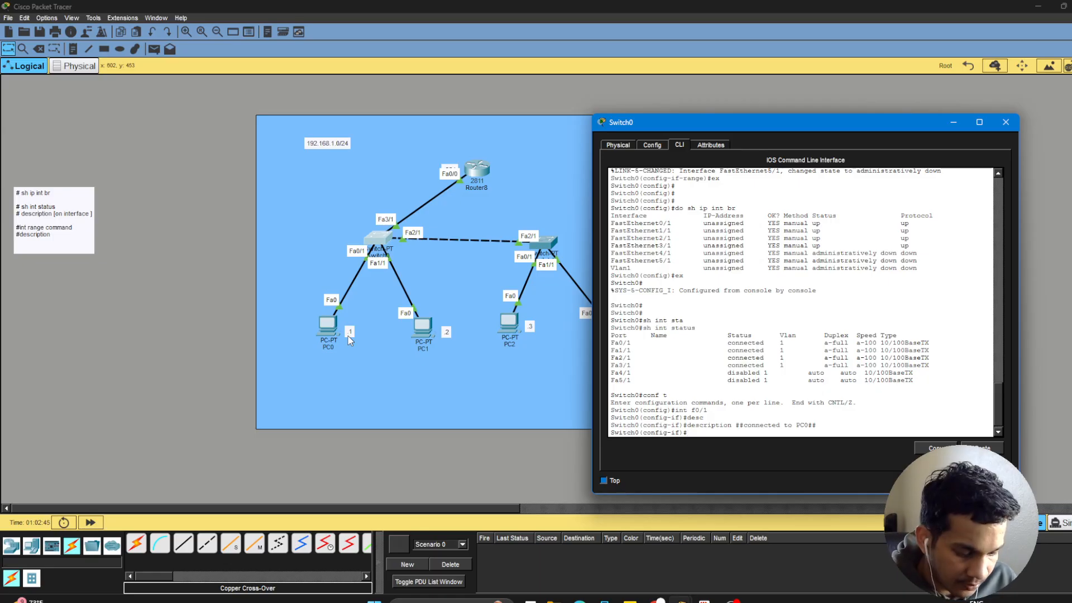
Set the description of Switch0's interface f1/1 to "##connected to PC1##".
type("int")
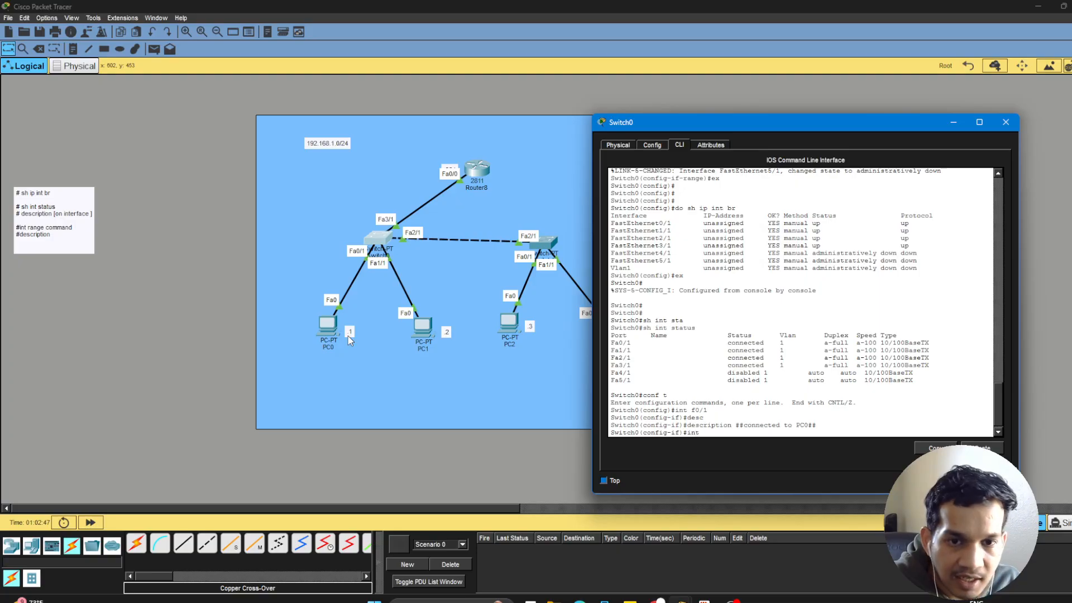
type(" f1")
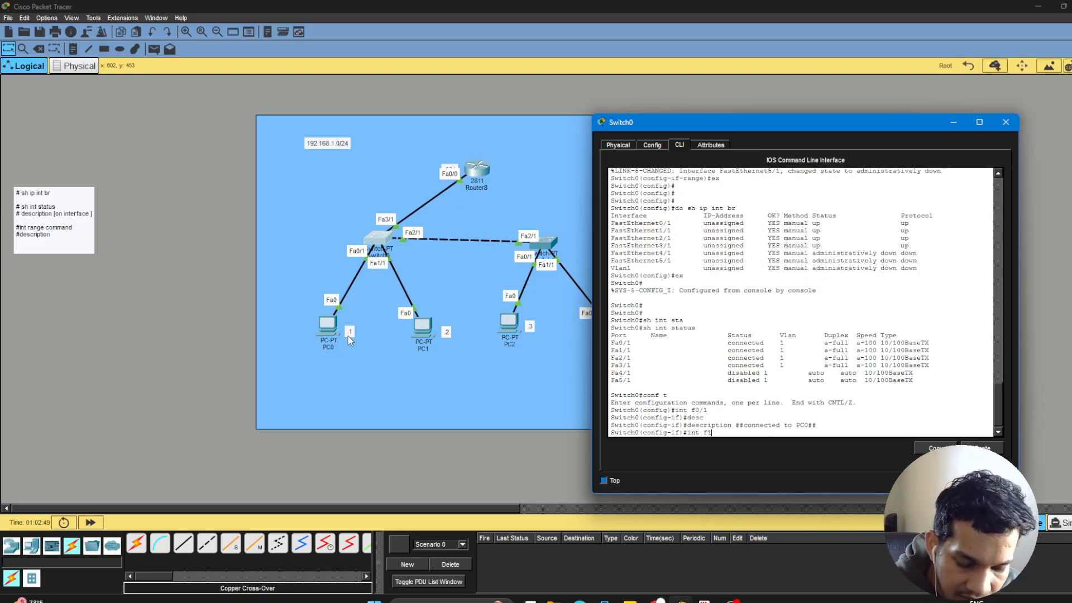
type("/1")
key("Return")
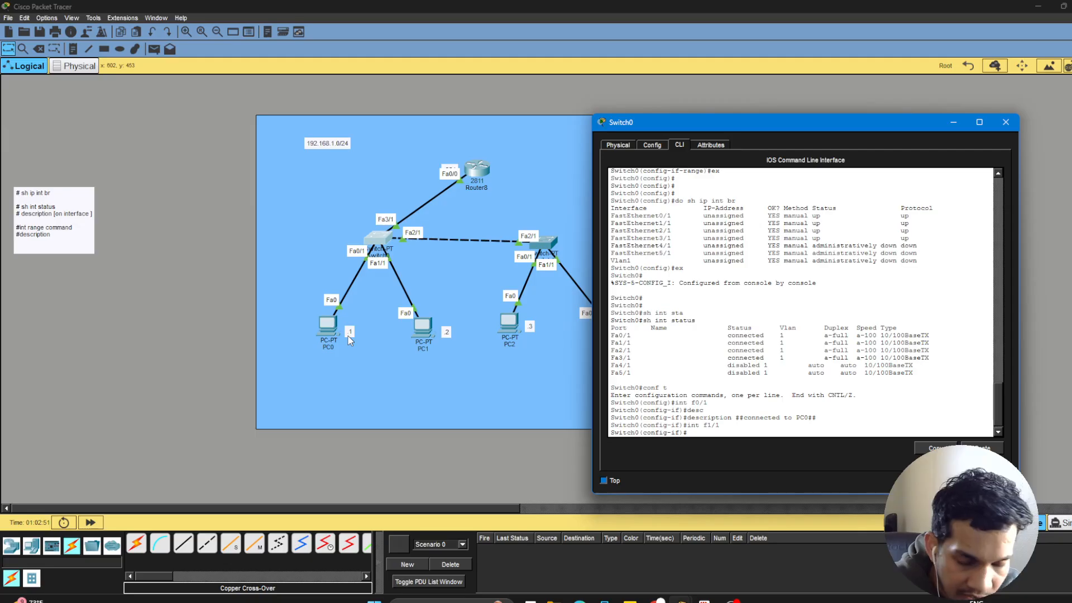
type("des")
key("Tab")
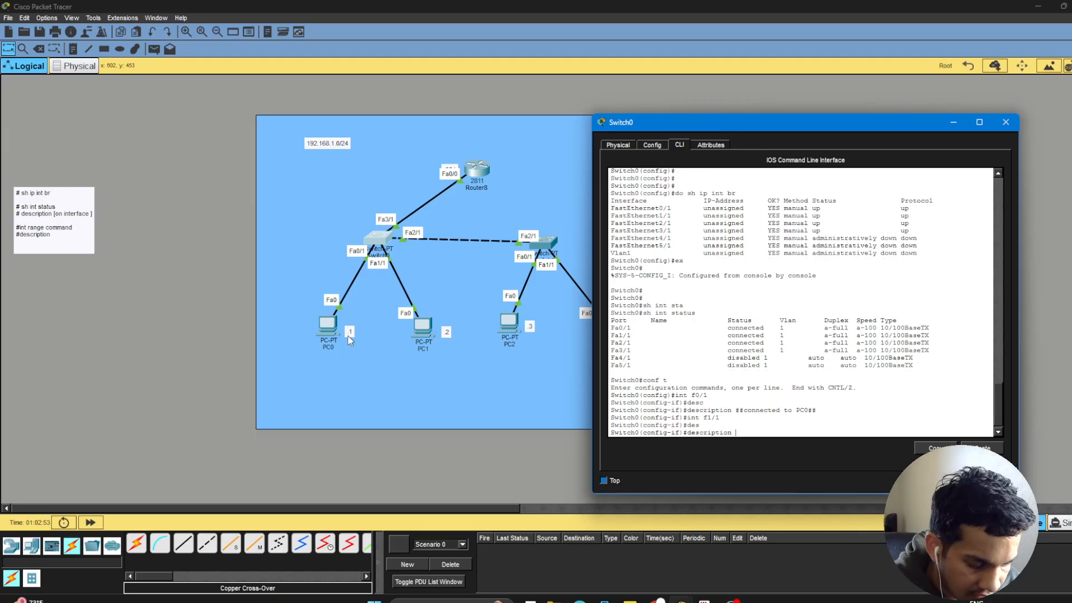
type("##con")
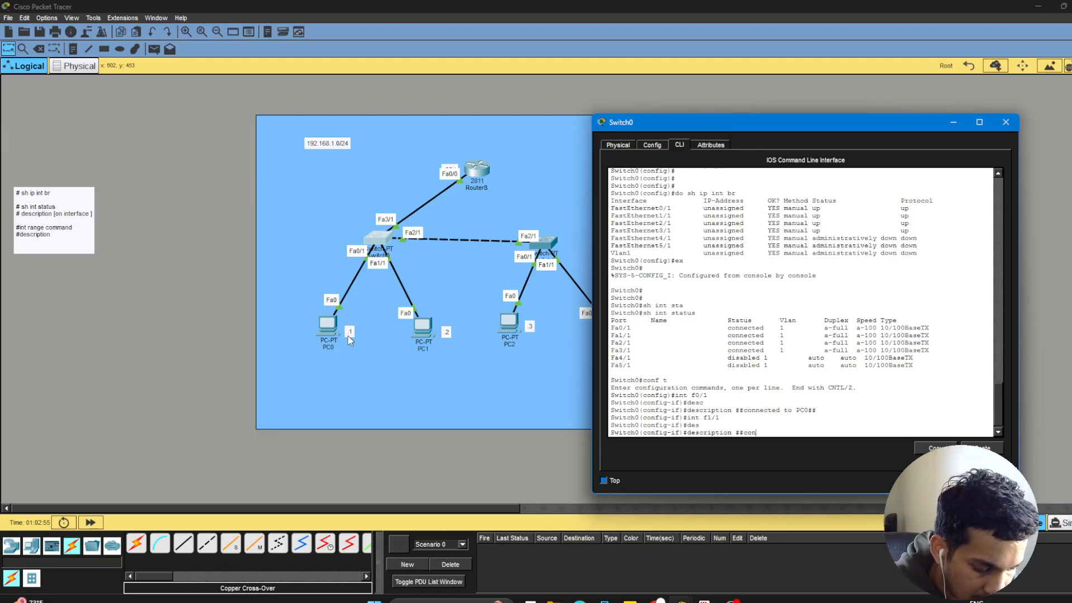
type("nected to PC1")
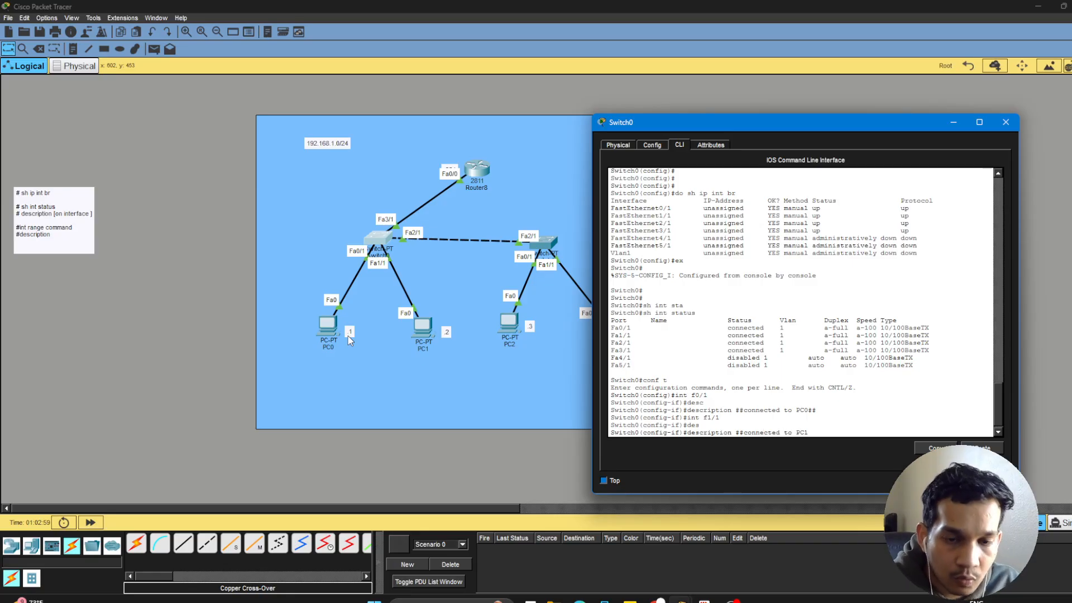
type("##")
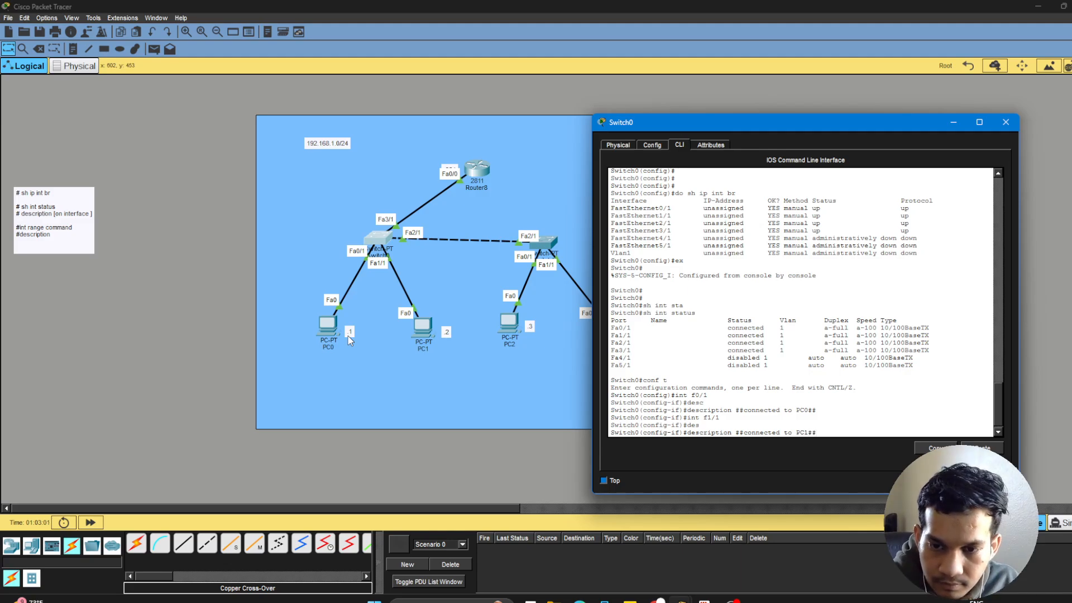
key("Return")
Exit interface and global configuration on Switch0 back to privileged EXEC mode.
type("ex")
key("Return")
key("Return")
key("Return")
key("Return")
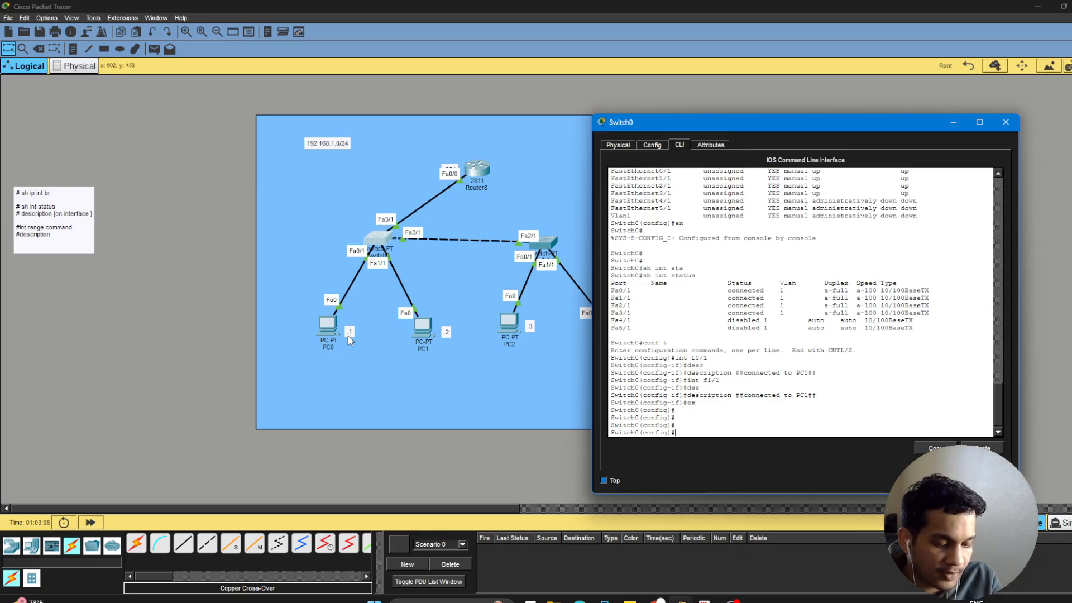
type("sh\\")
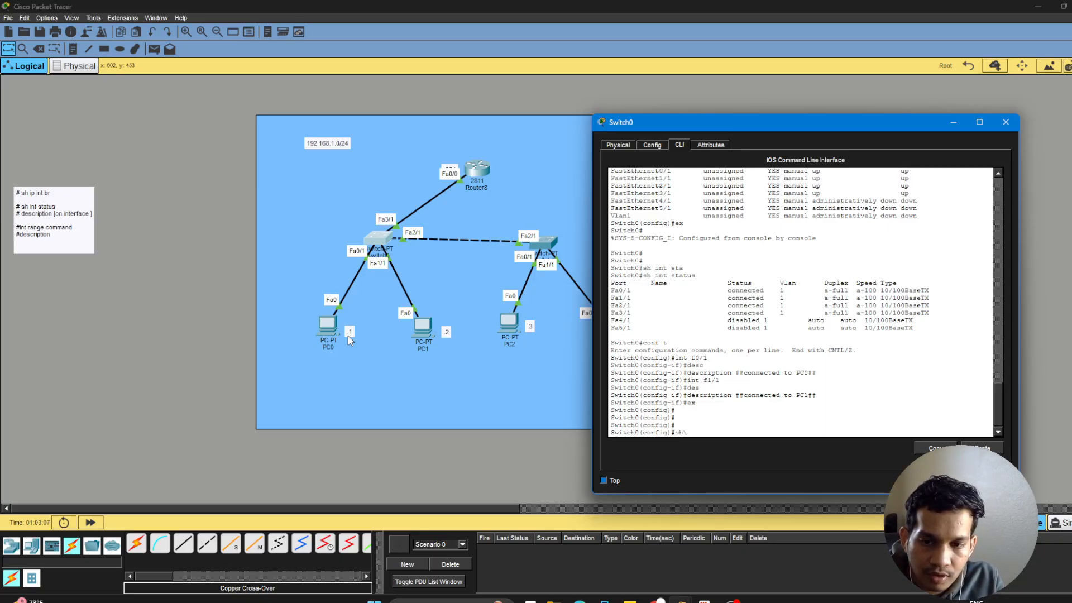
key("BackSpace")
key("BackSpace")
key("BackSpace")
type("e")
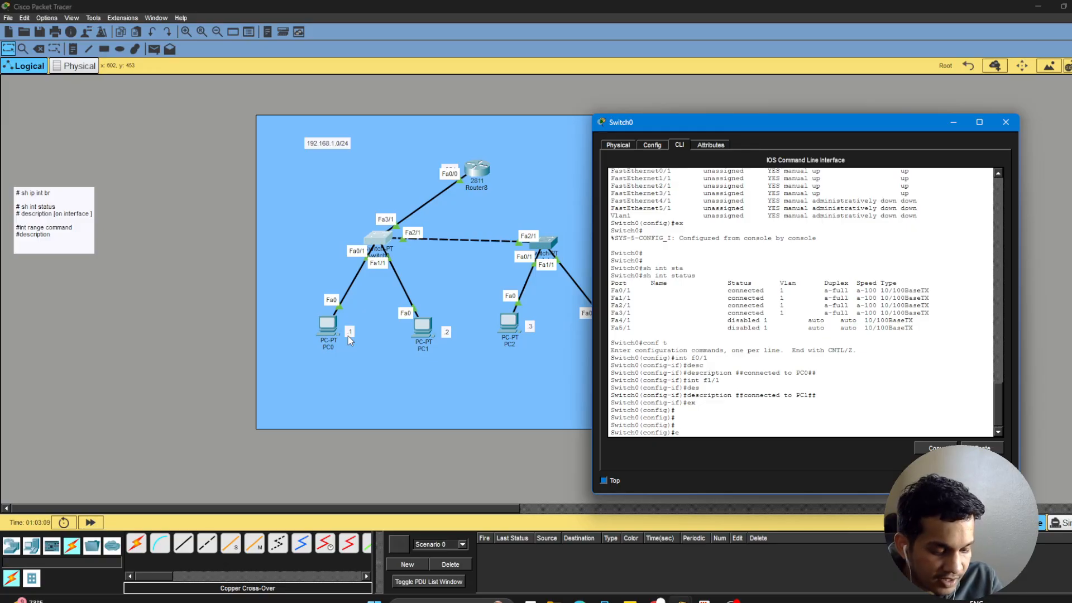
type("x")
key("Return")
key("Return")
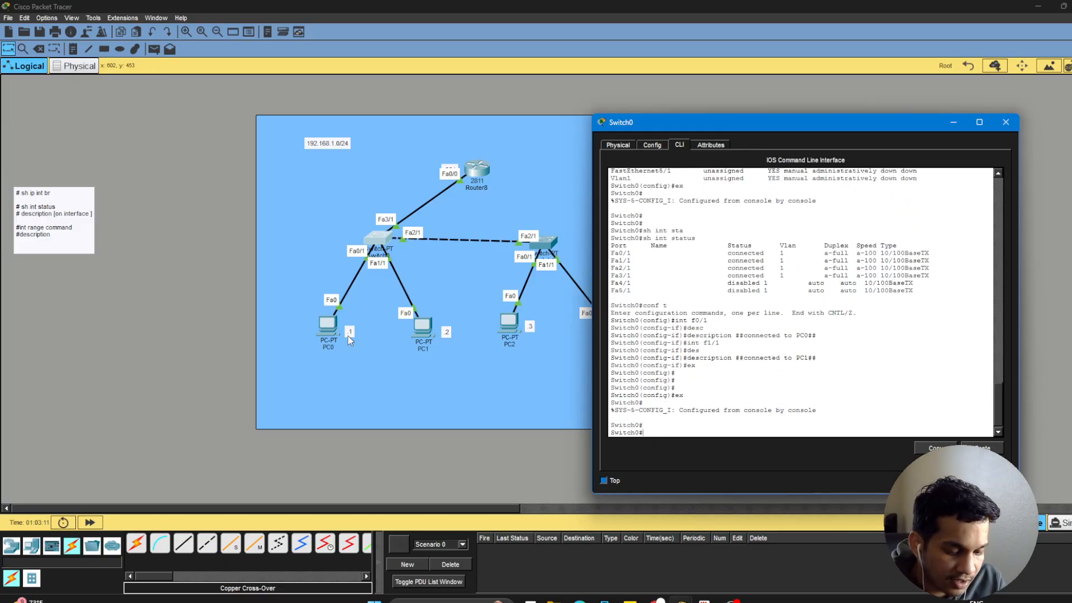
Run sh interfaces status on Switch0 and check the Name entries for ports Fa0/1 and Fa1/1.
type("sh int")
key("Tab")
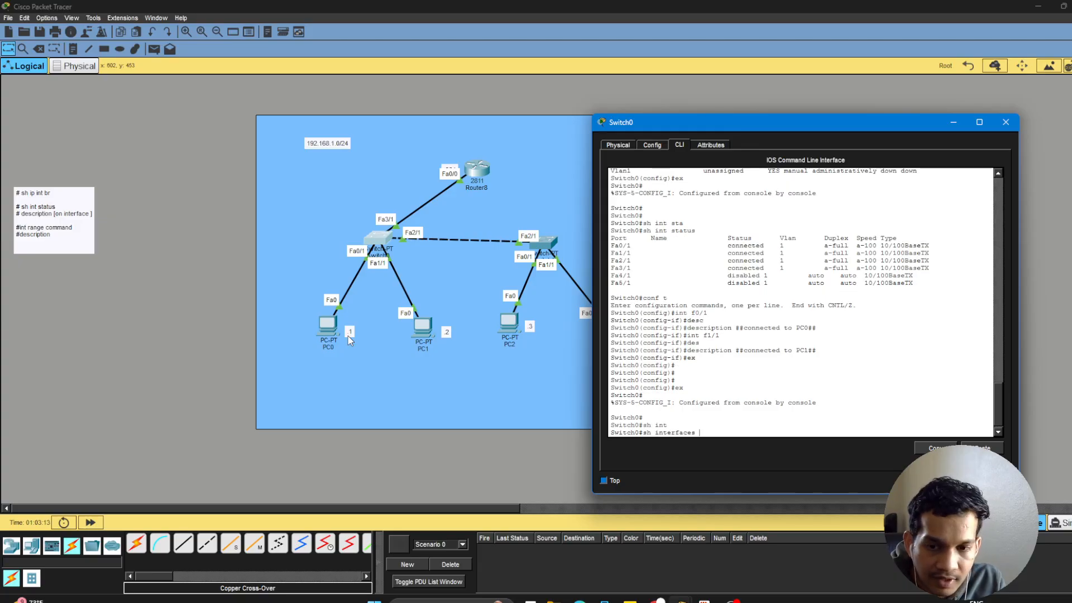
type("st")
key("Tab")
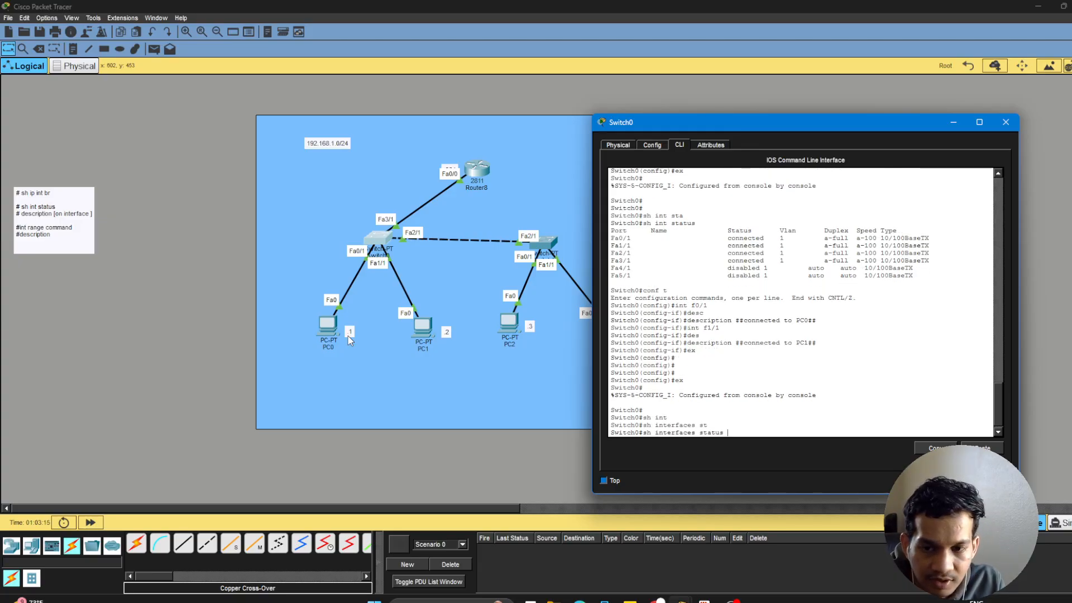
key("Return")
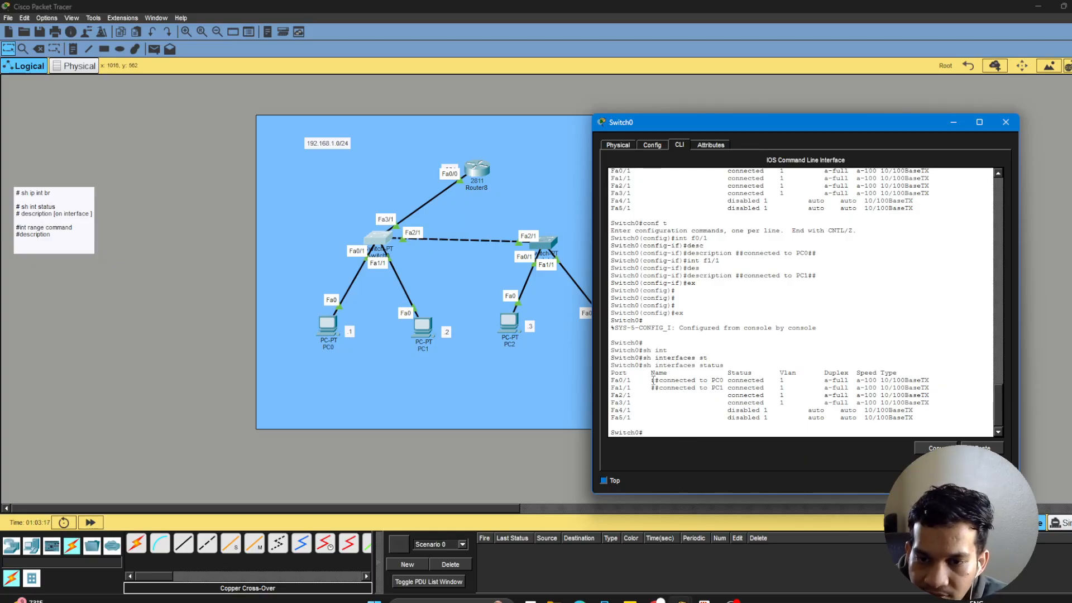
left_click_drag(612, 381, 728, 388)
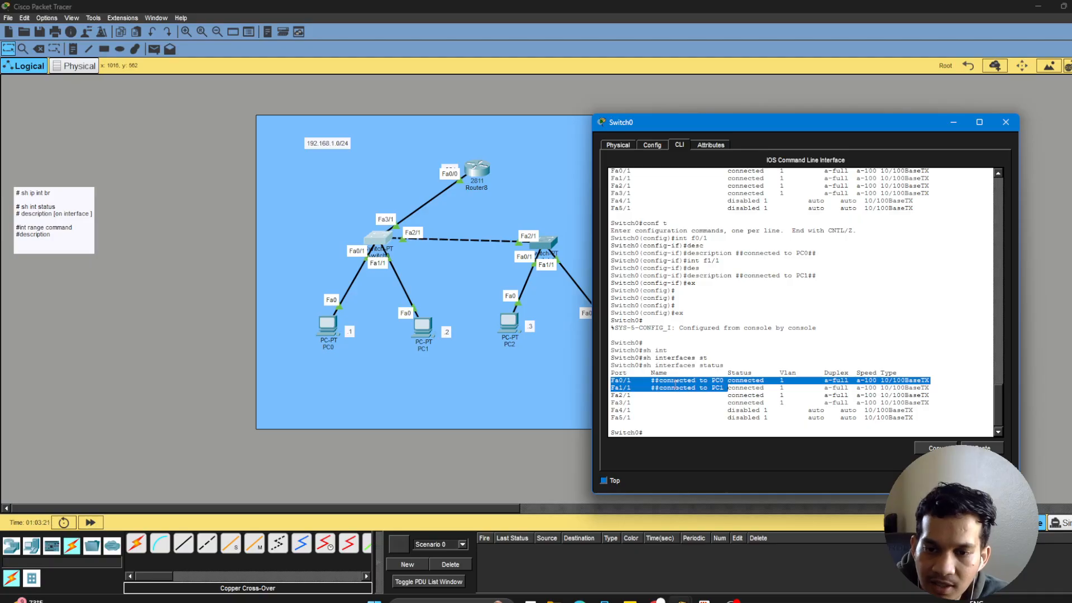
left_click(646, 380)
left_click_drag(612, 380, 630, 383)
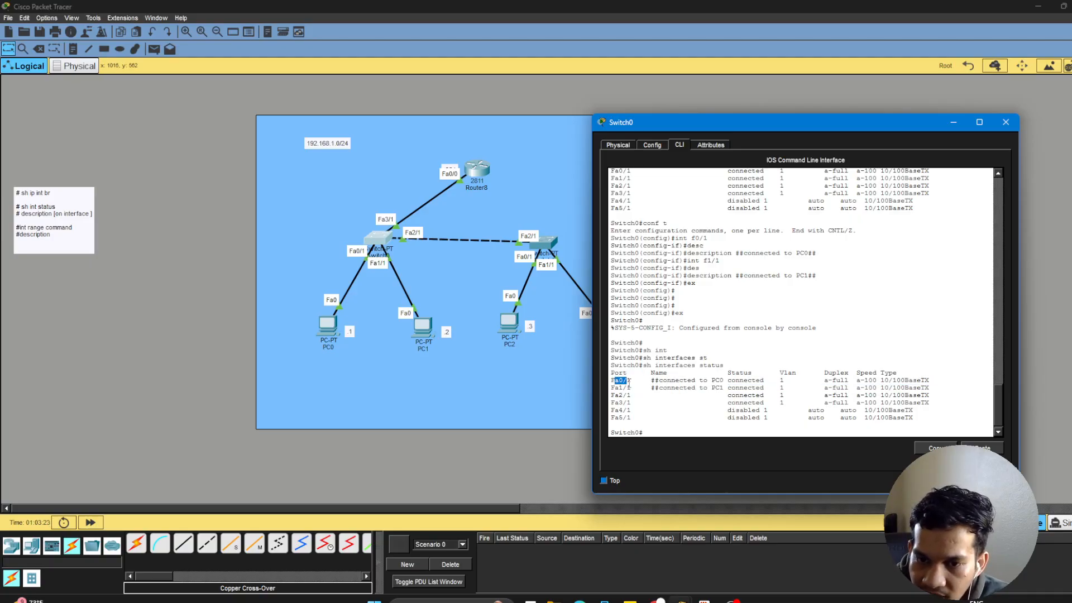
left_click(631, 390)
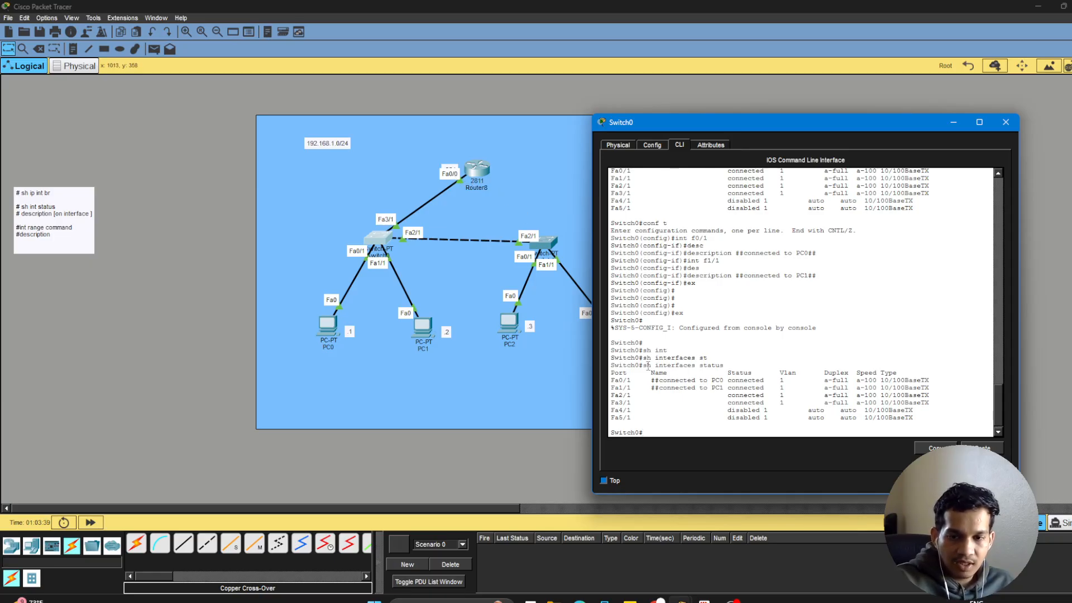
Show the IP and protocol summary of Switch0's interfaces with sh ip interface brief.
key("Return")
key("Return")
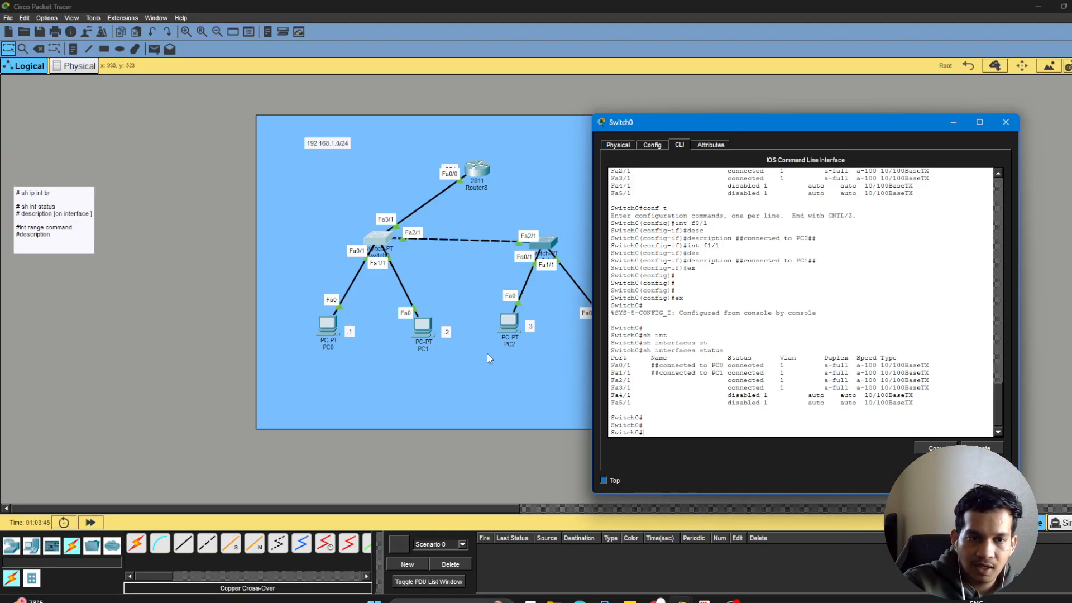
type("sh")
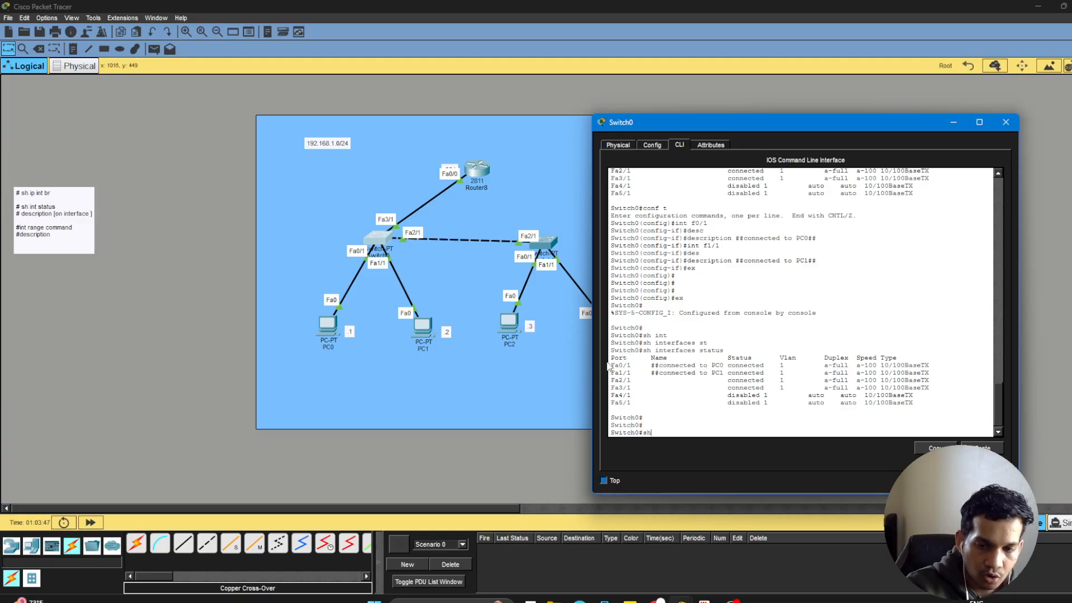
type(" ip in")
key("Tab")
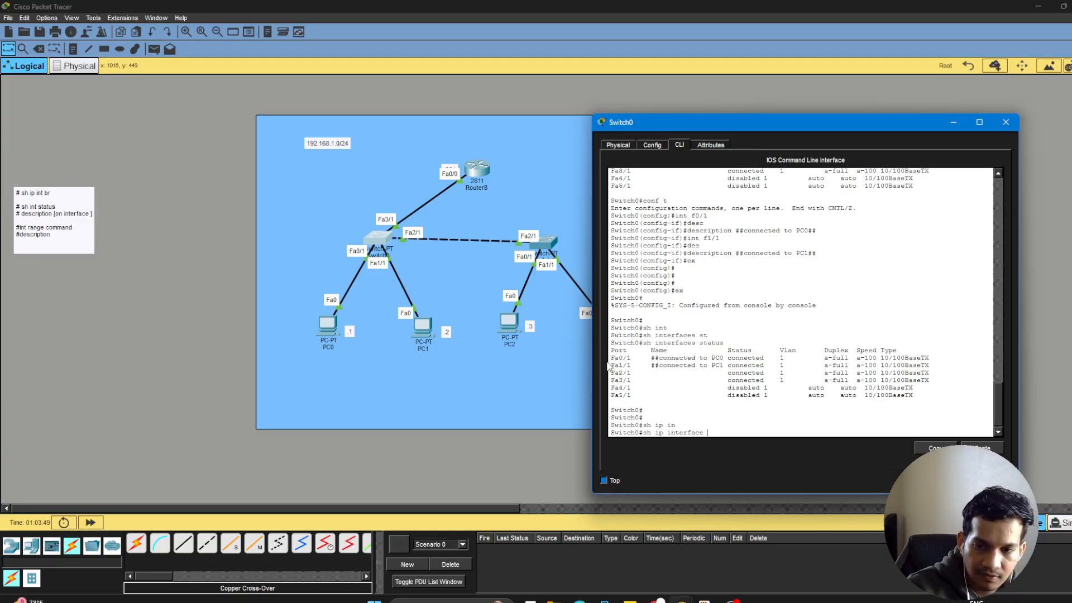
type("br")
key("Tab")
key("Return")
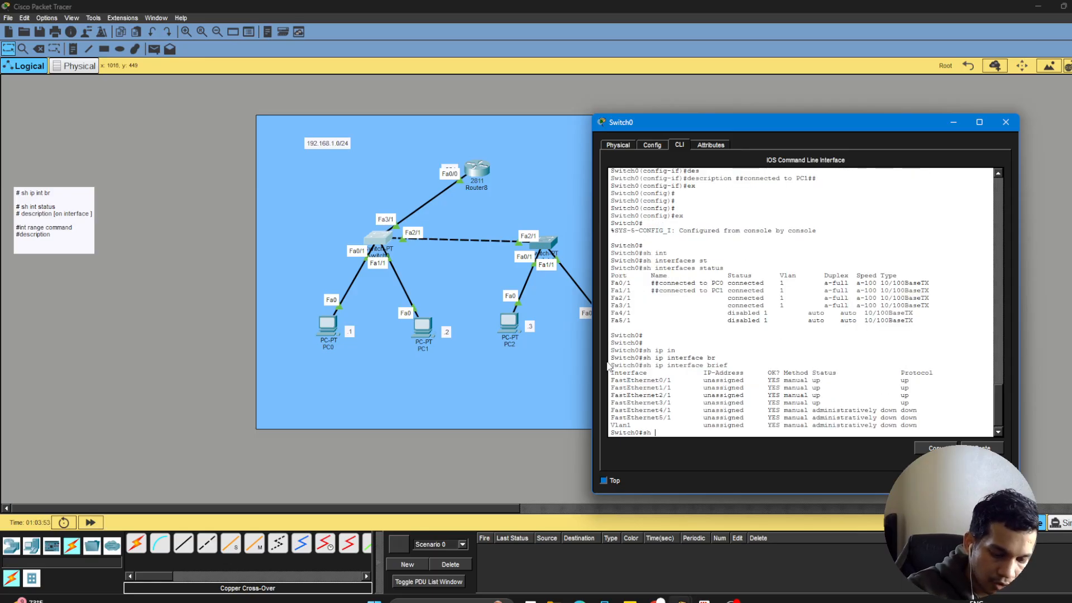
Show Switch0's interface status table again with sh int status, for comparison with the IP interface summary.
type("sh i")
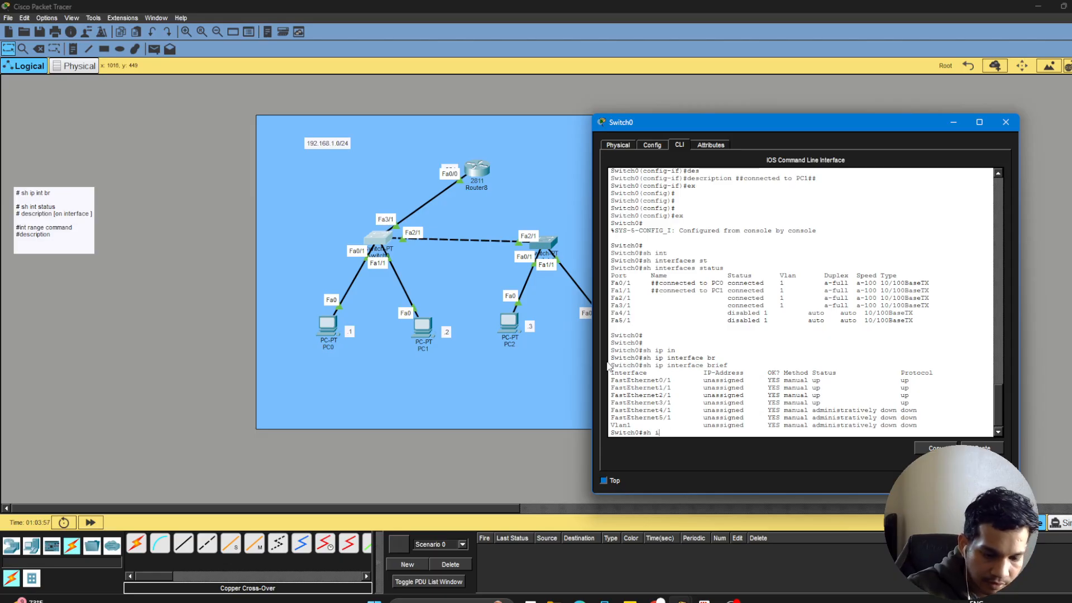
type("nsnt")
key("Tab")
type("s")
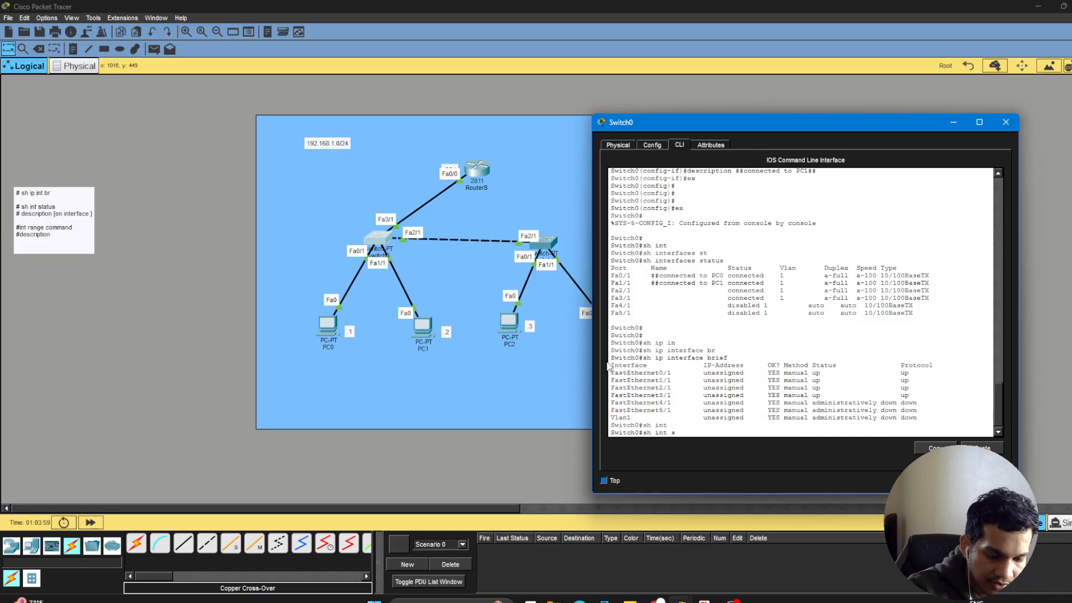
type("ta")
key("Tab")
key("Return")
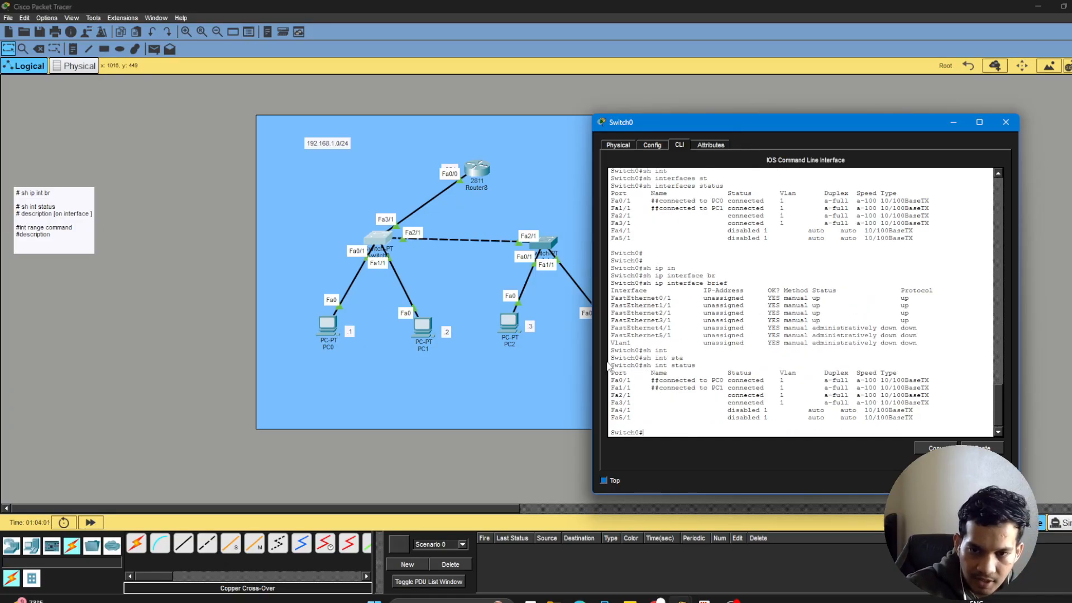
Enter global configuration mode on Switch0 again with conf t.
key("Return")
type("conf")
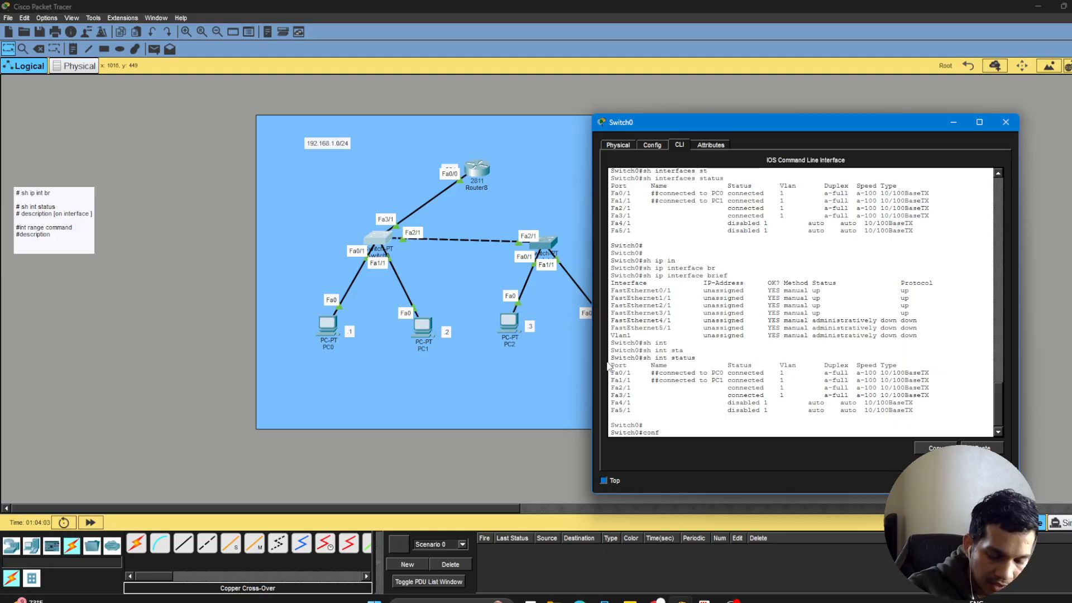
type(" t")
key("Return")
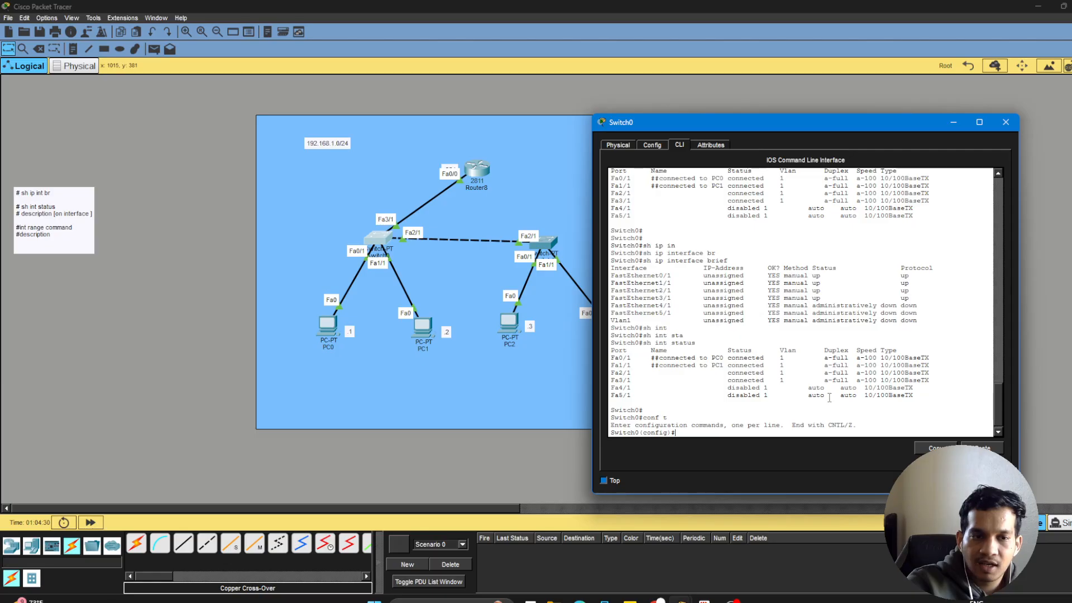
Switch to RVS.pdf in the Edge browser and display the Router vs Switch comparison table on page 3 full screen.
mouse_move(658, 601)
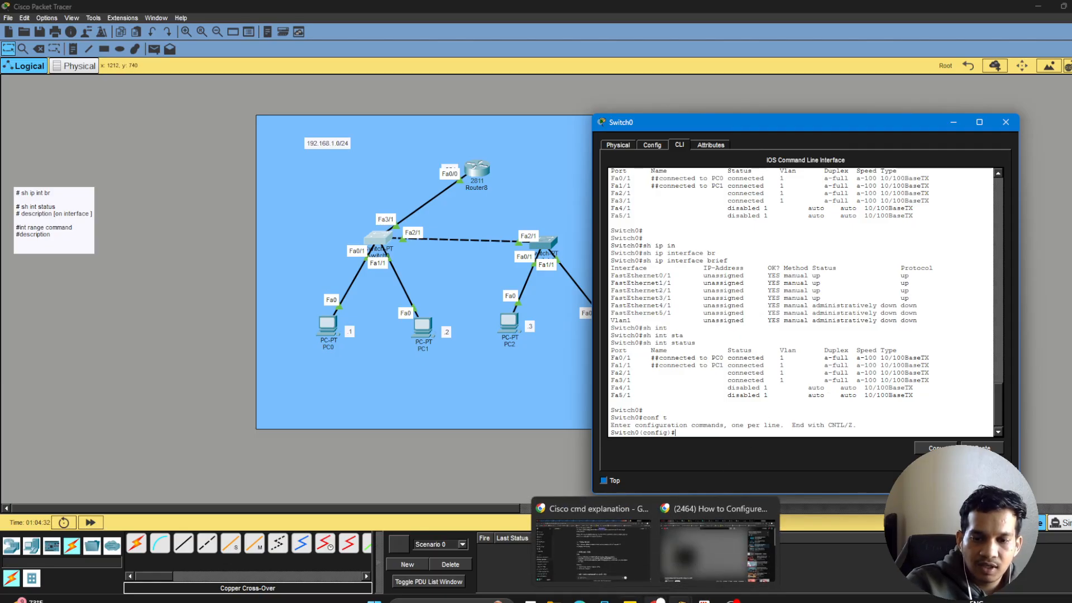
left_click(612, 534)
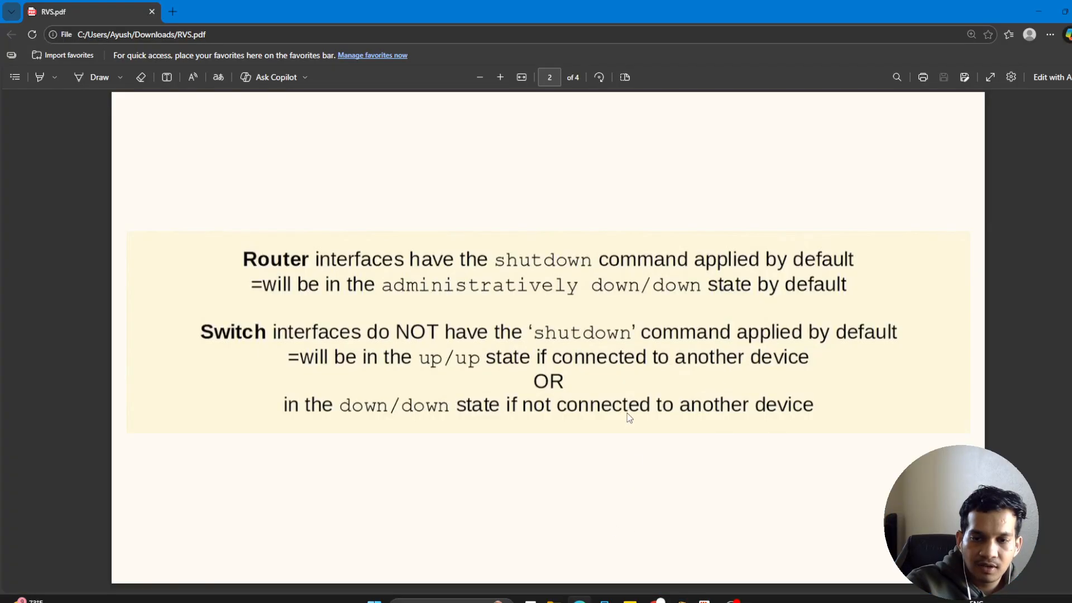
scroll(832, 333, "down", 3)
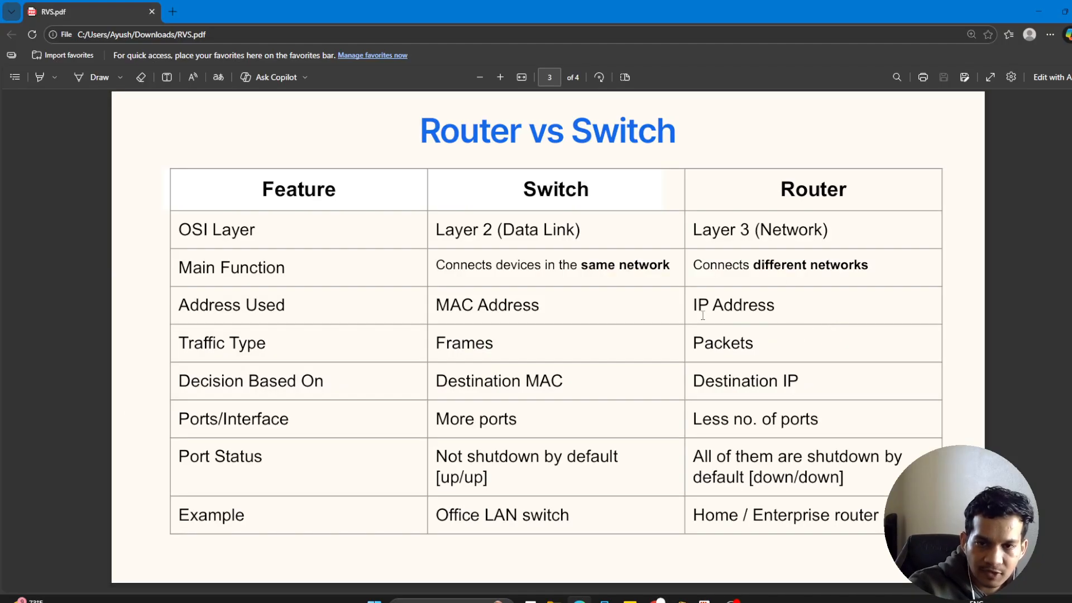
left_click(992, 76)
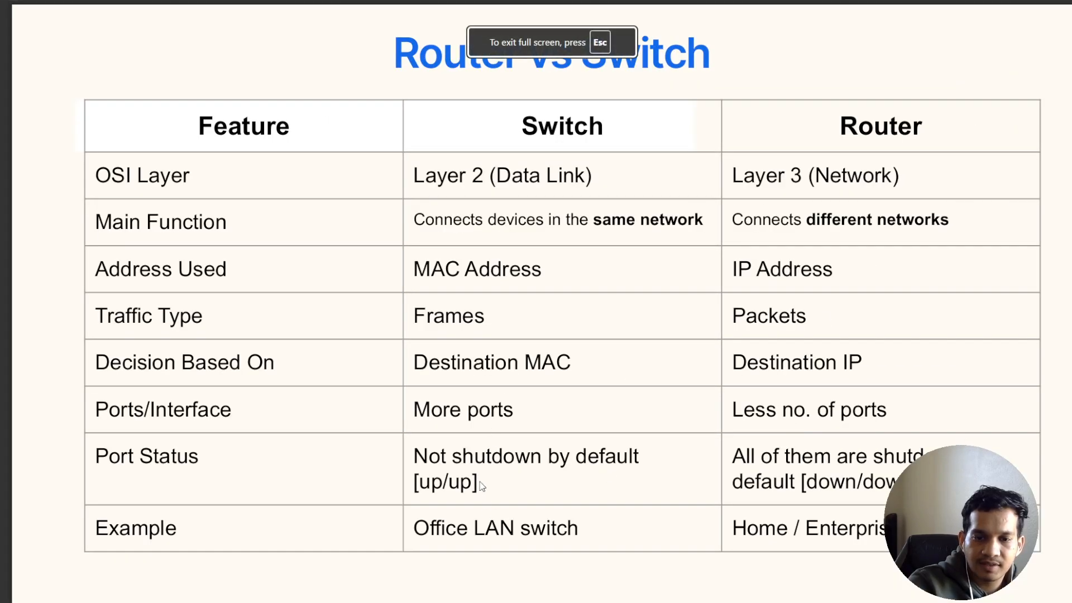